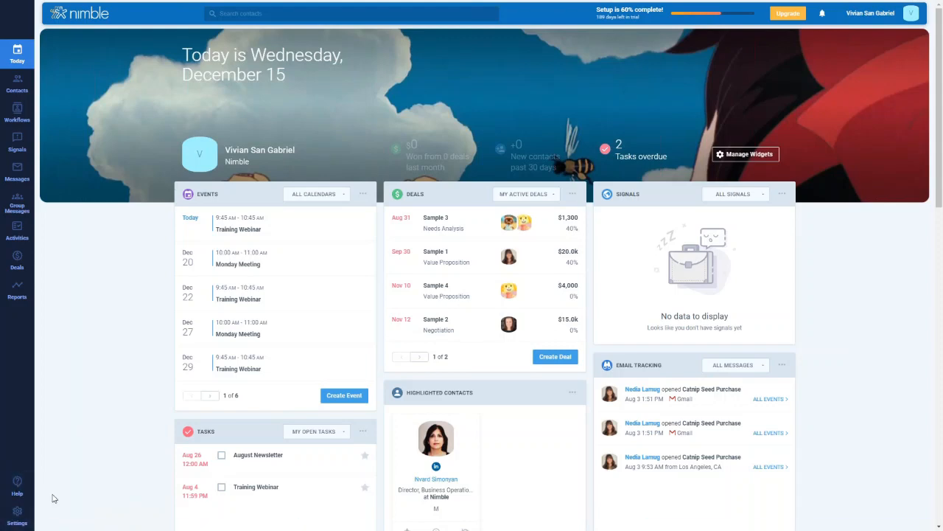
Open the account settings and go to the Networks & Imports page.
left_click(17, 497)
scroll(77, 385, "down", 2)
scroll(76, 398, "up", 2)
left_click(16, 518)
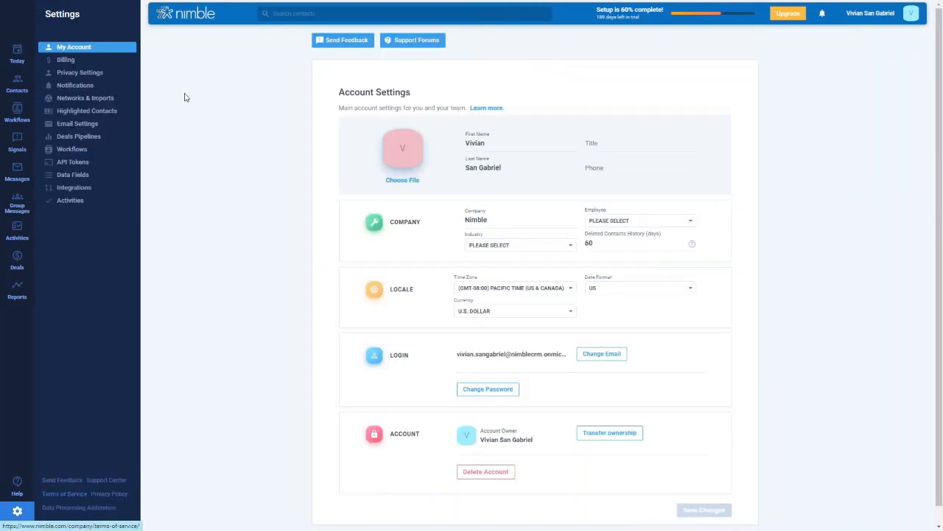
left_click(133, 104)
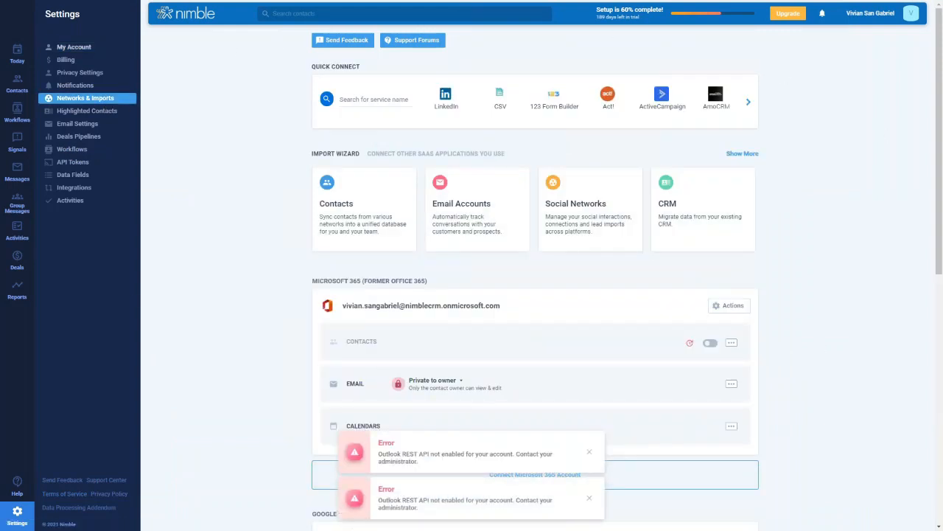
Return to the Today page and reopen Networks & Imports from the profile options.
left_click(17, 52)
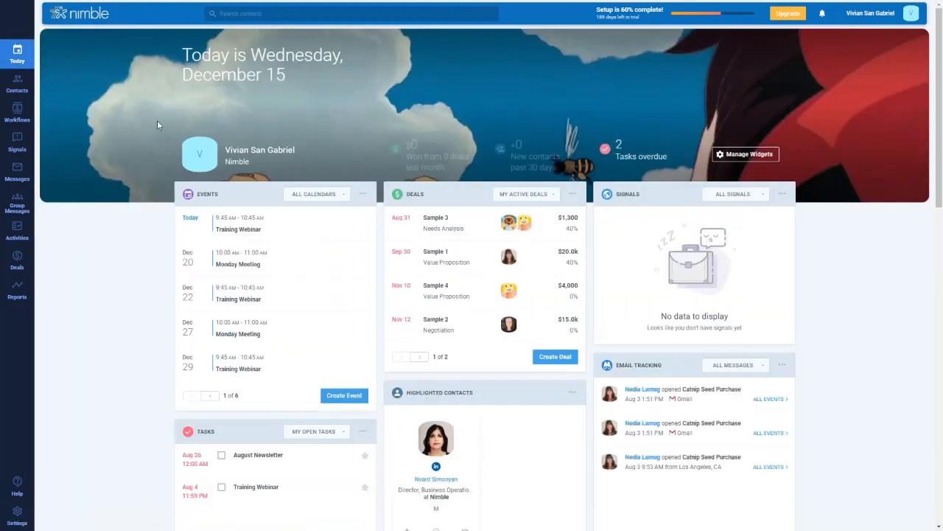
left_click(909, 14)
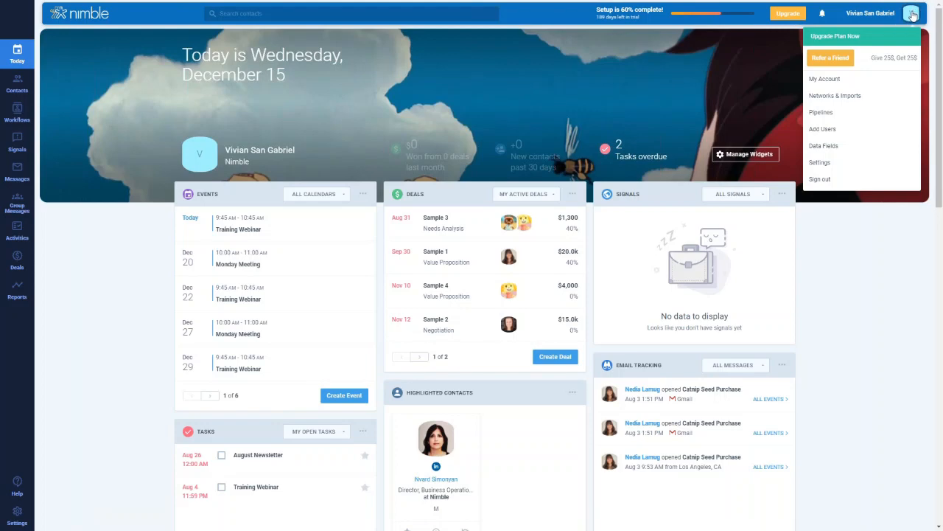
left_click(864, 99)
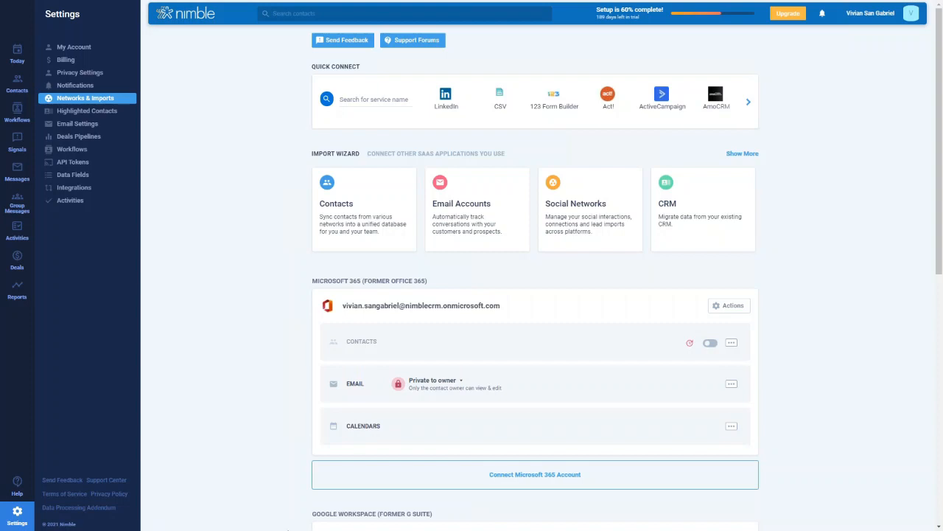
View the email account types offered by the Import Wizard and return to the networks overview.
left_click(477, 210)
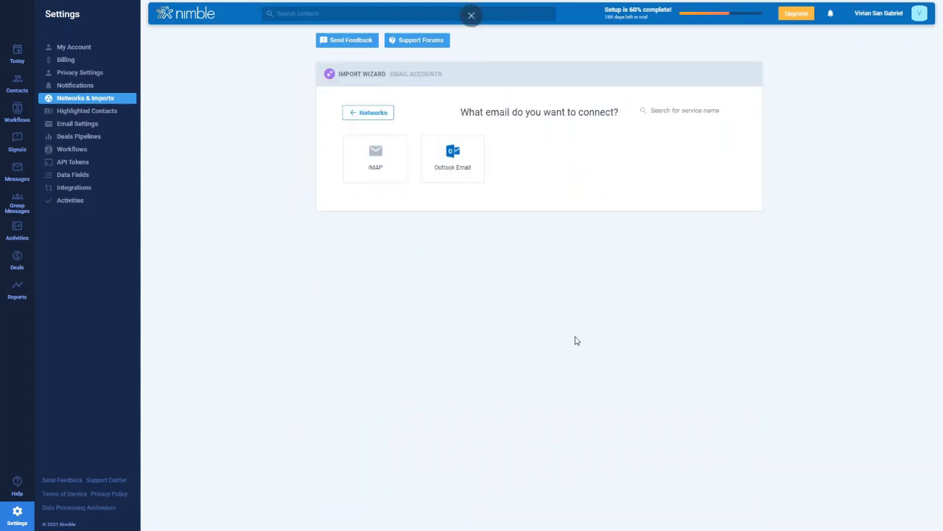
left_click(386, 115)
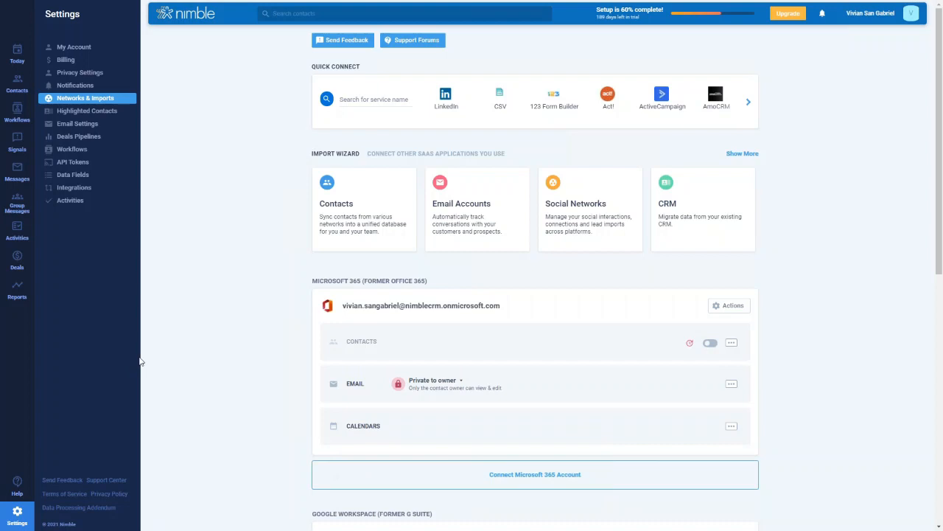
Expand the connection options for adding a Microsoft 365 account and a G Suite account.
scroll(201, 342, "down", 2)
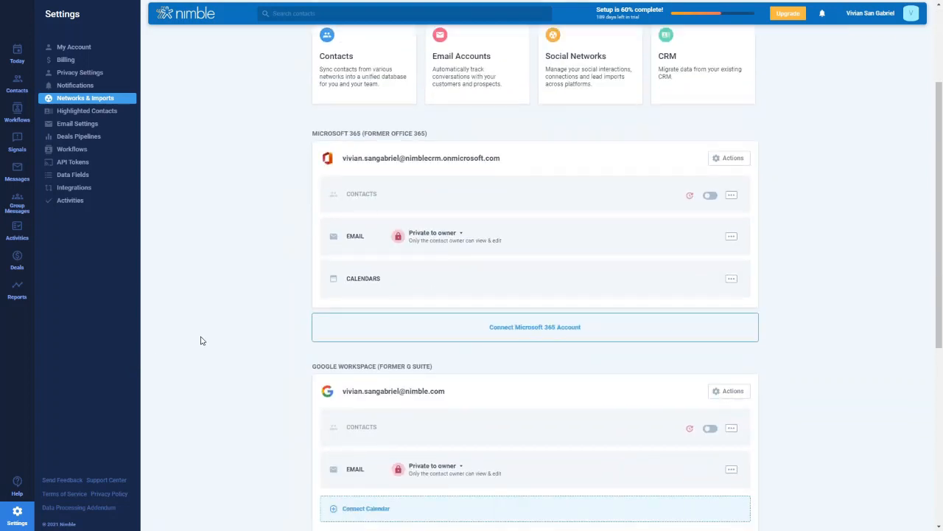
scroll(200, 340, "down", 1)
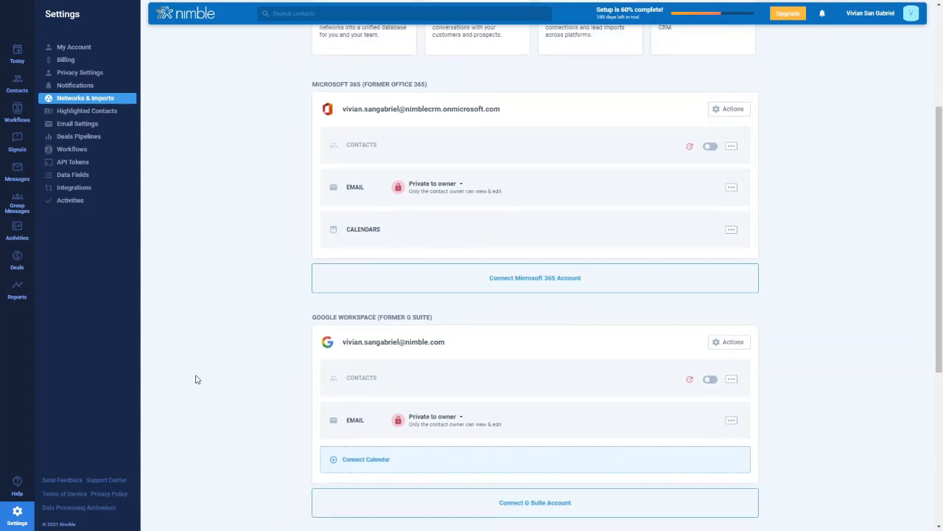
left_click(523, 271)
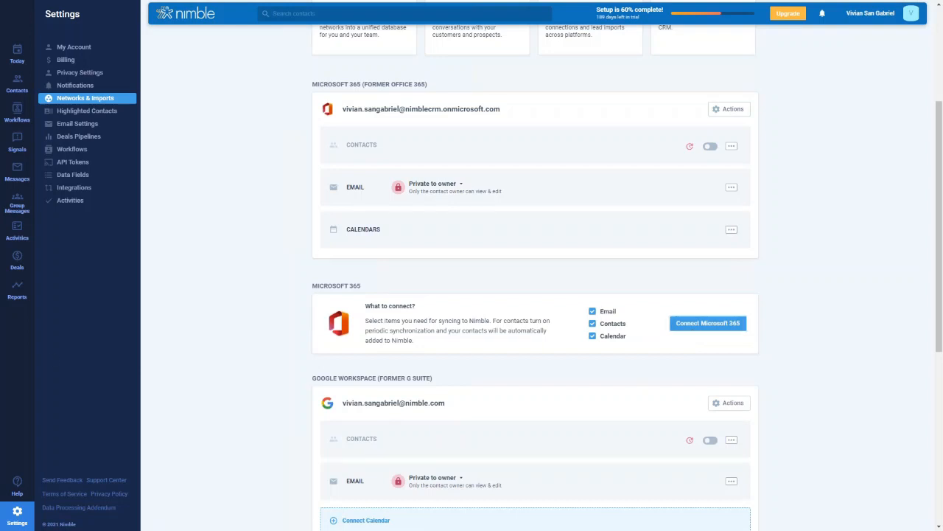
scroll(442, 343, "down", 1)
scroll(442, 343, "down", 3)
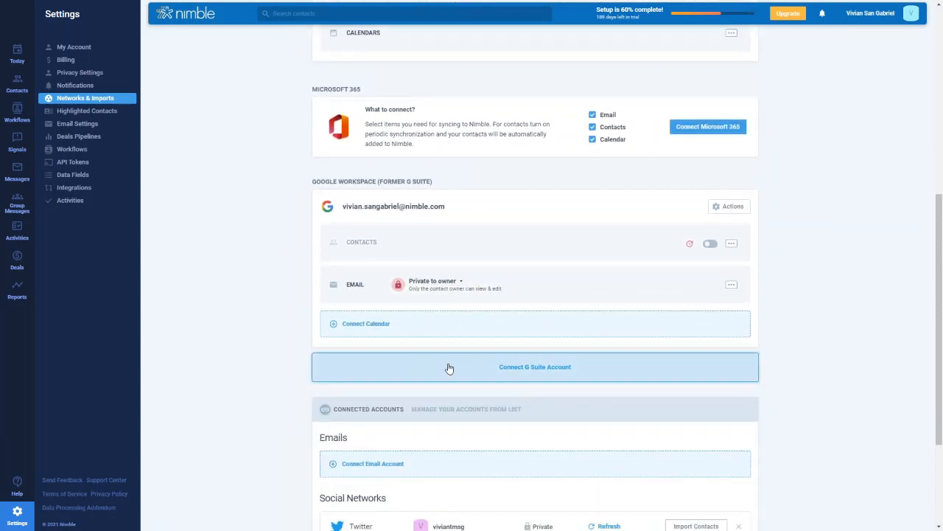
left_click(447, 367)
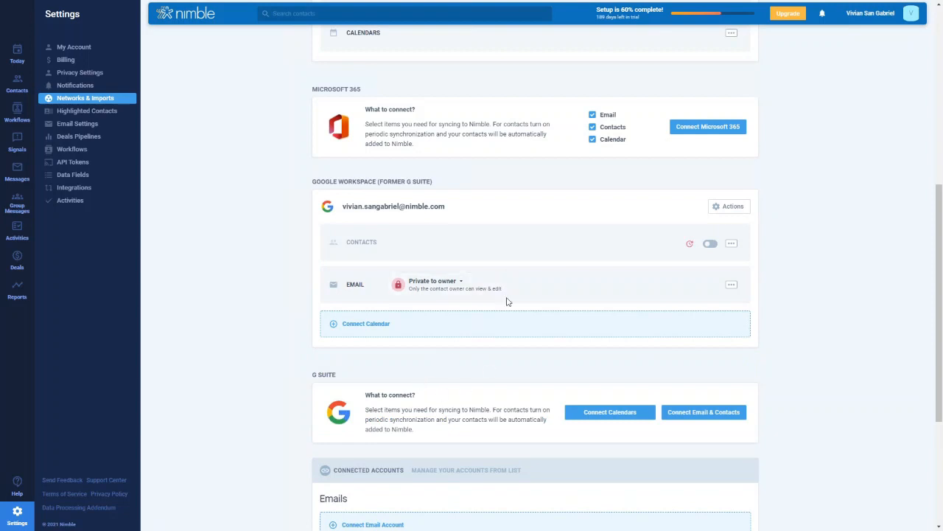
Review the Connected Accounts section and open the CSV import page of the Import Wizard.
scroll(499, 312, "down", 1)
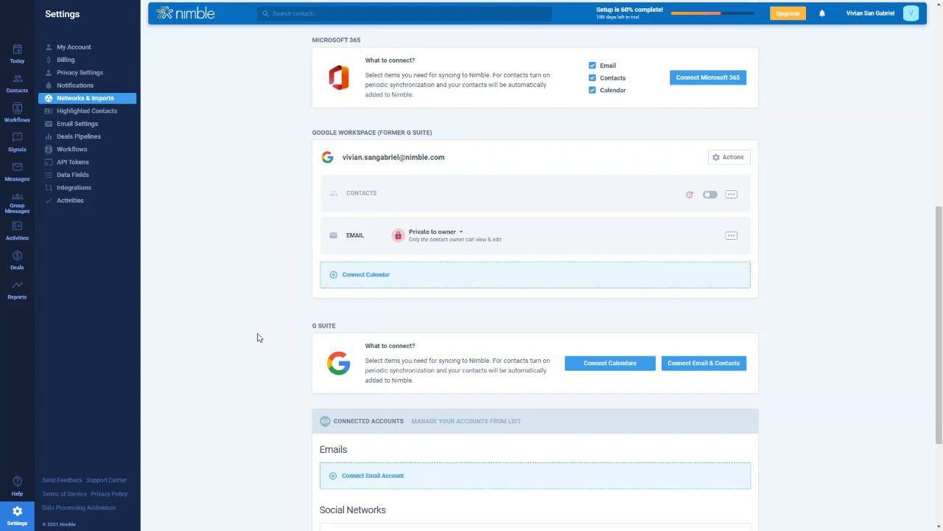
scroll(258, 337, "down", 2)
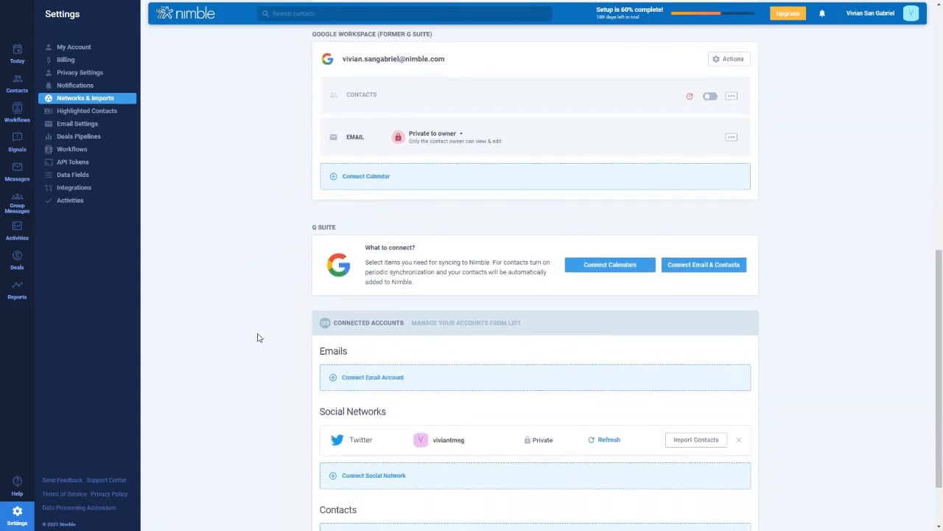
scroll(258, 338, "down", 1)
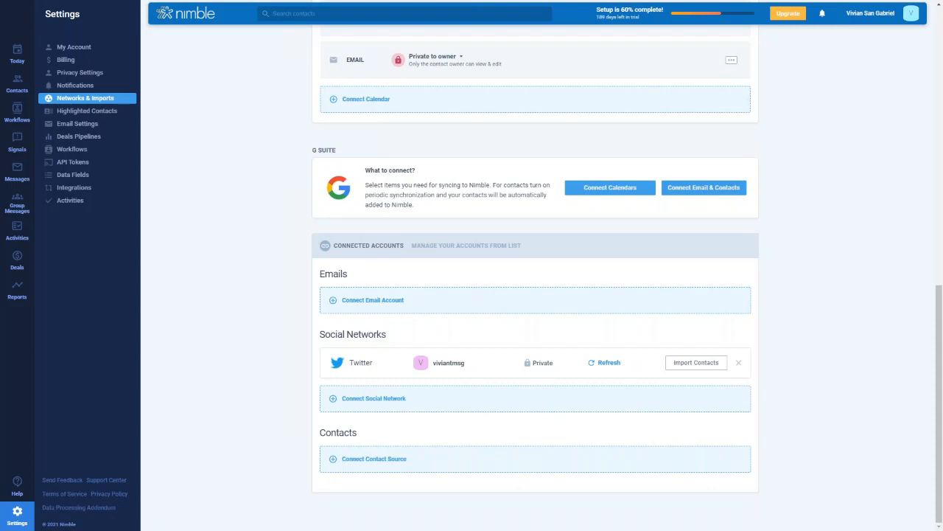
scroll(277, 290, "up", 15)
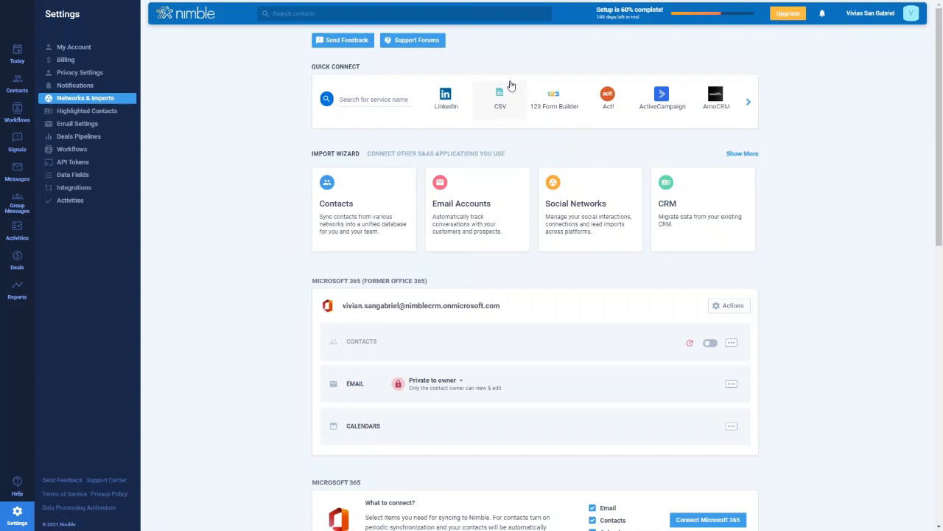
left_click(500, 98)
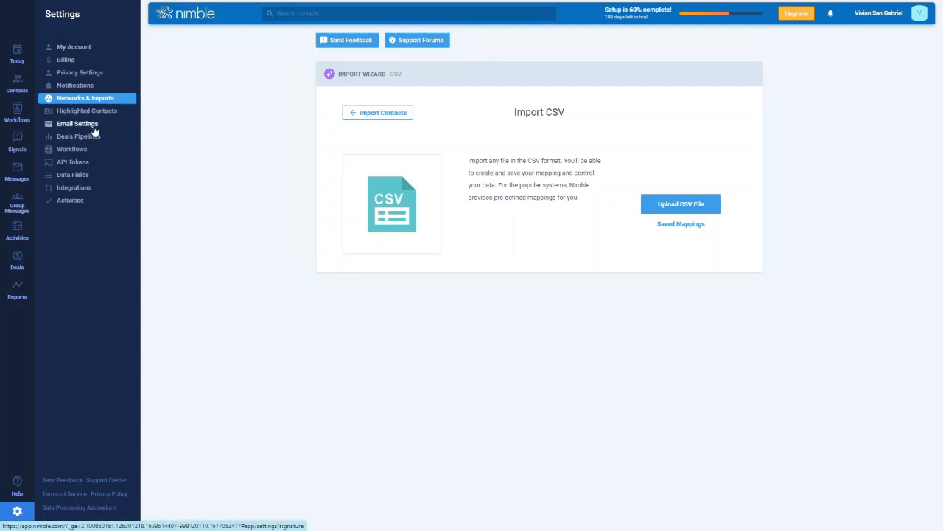
Return to the Today page, examine its widget management view including the Events widget's move handle, and close the widget settings.
left_click(11, 94)
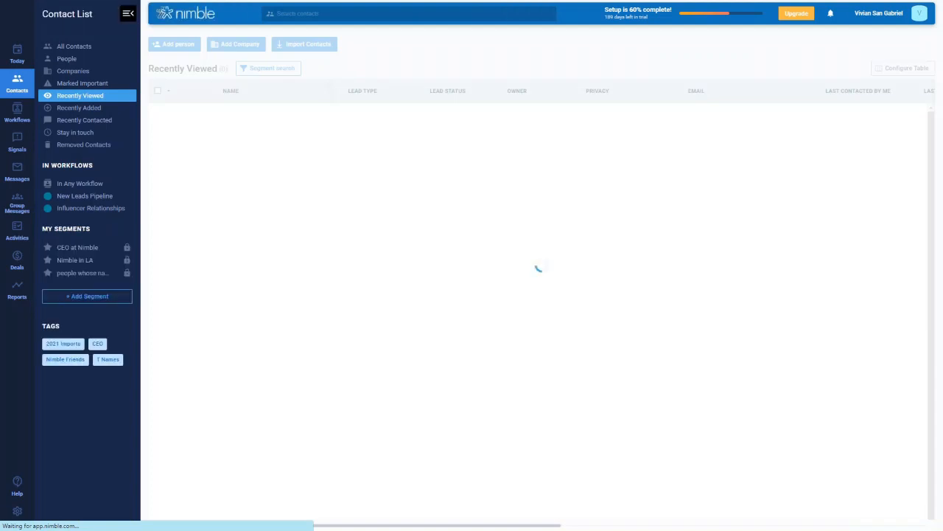
left_click(17, 55)
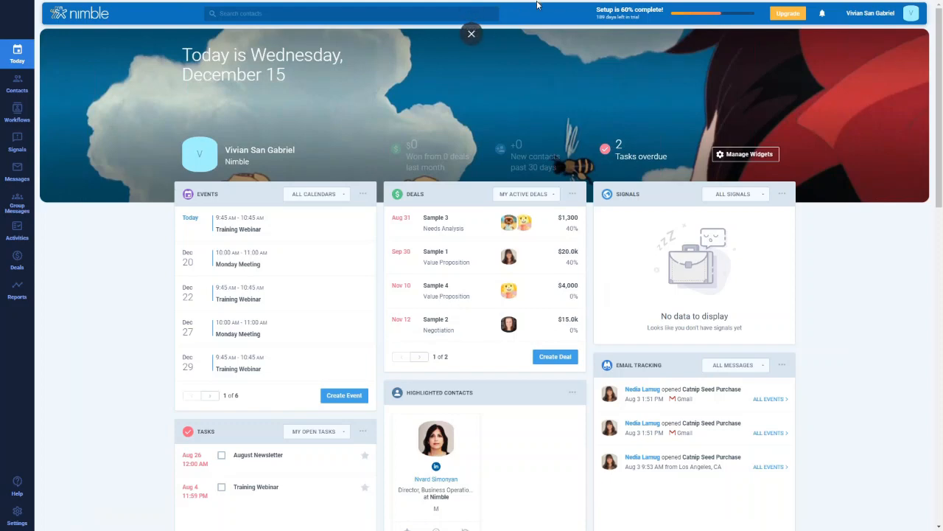
left_click(771, 156)
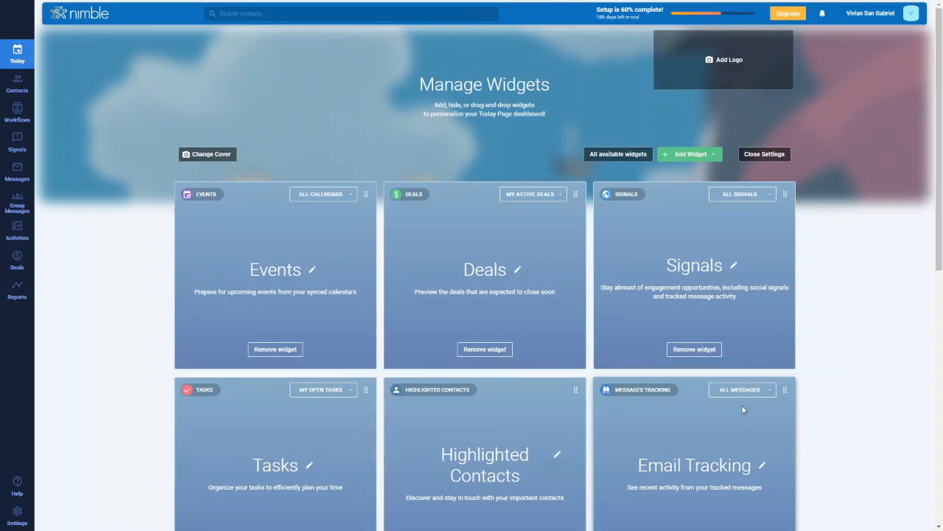
scroll(741, 405, "down", 2)
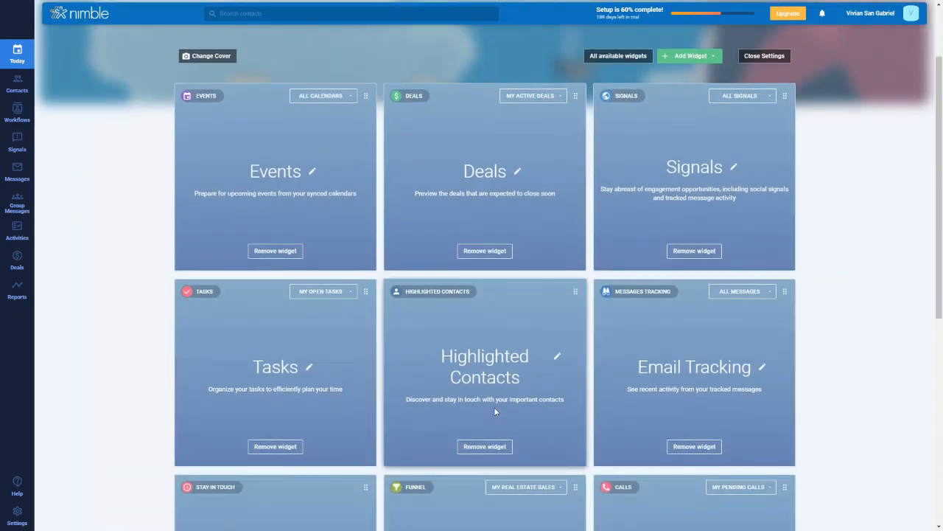
scroll(495, 405, "up", 2)
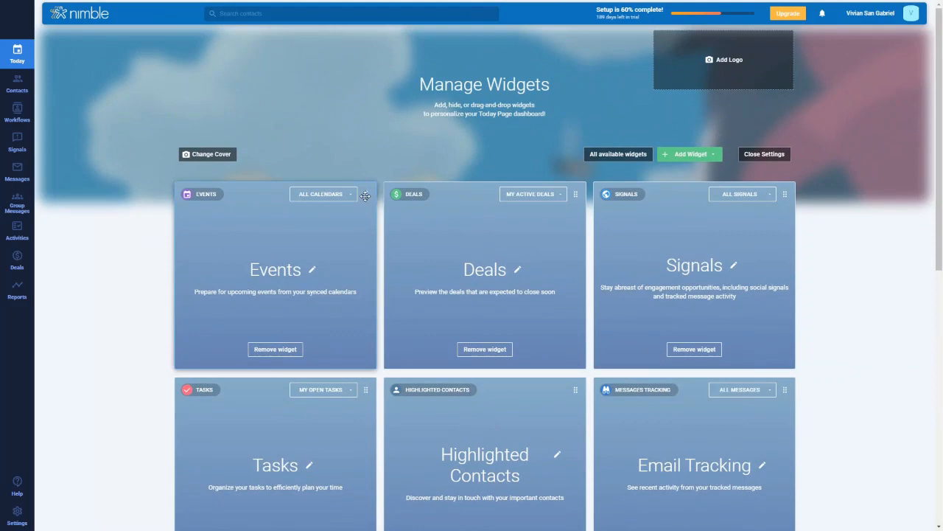
mouse_move(365, 196)
left_mouse_down()
mouse_move(407, 195)
mouse_move(363, 193)
left_mouse_up()
left_click(764, 154)
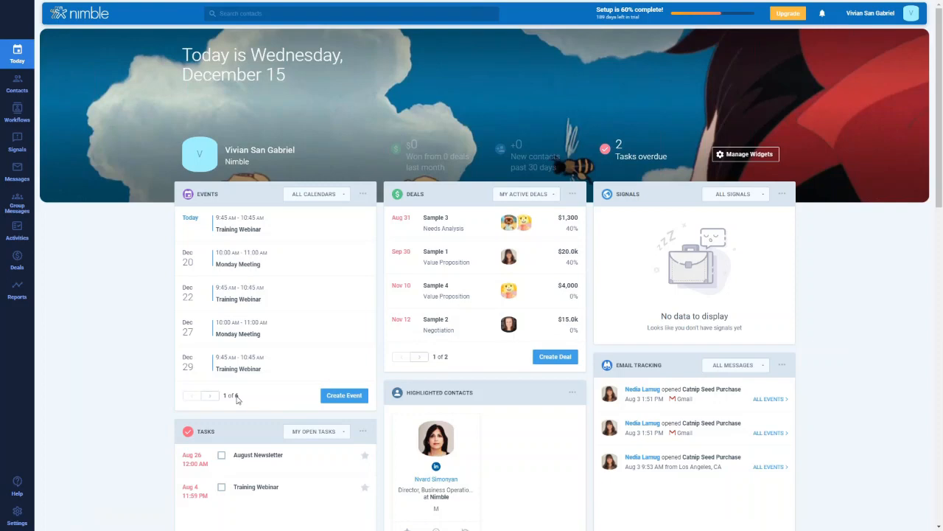
Show the Events widget's options for moving, hiding or duplicating it, and dismiss them.
left_click(363, 196)
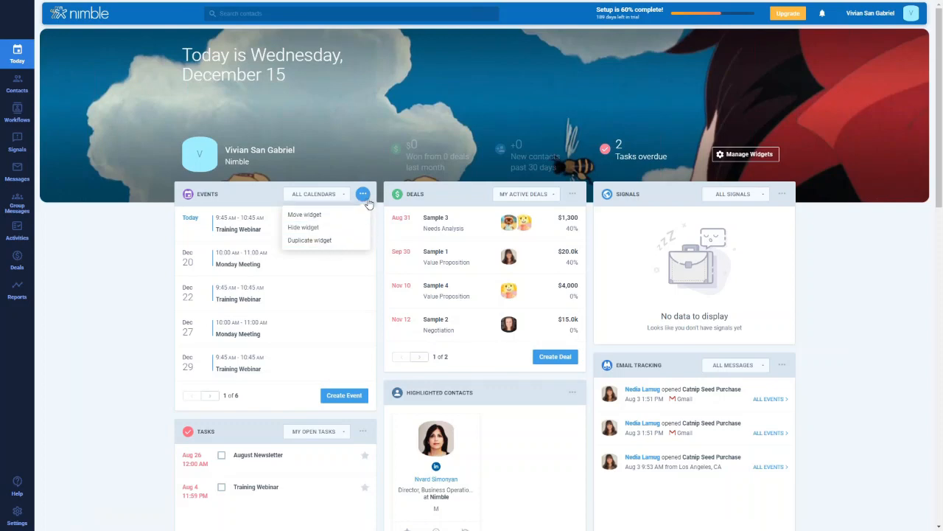
left_click(367, 201)
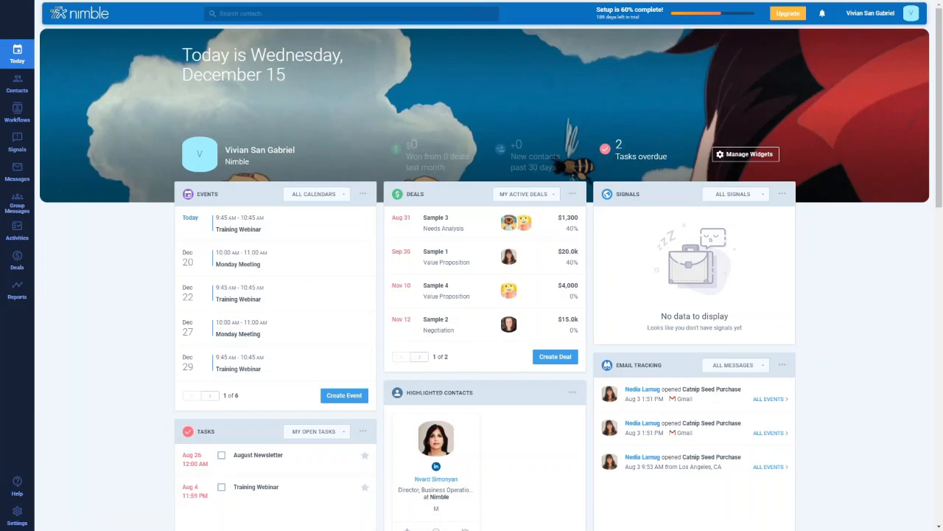
Examine the Today page widgets, including Tasks, Stay in Touch, Stage Funnel, Calls, Custom Activities, Pipeline Chart and Onboarding Checklist.
scroll(137, 355, "down", 5)
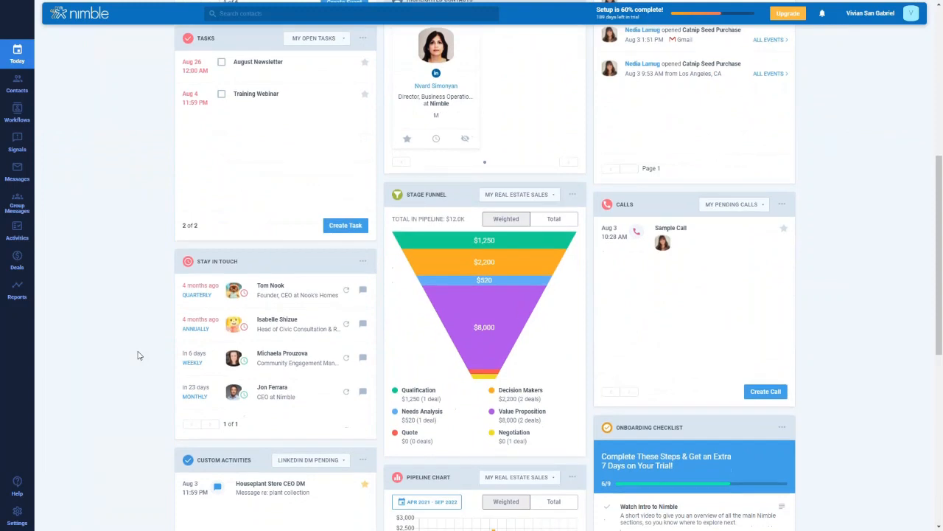
scroll(138, 356, "up", 1)
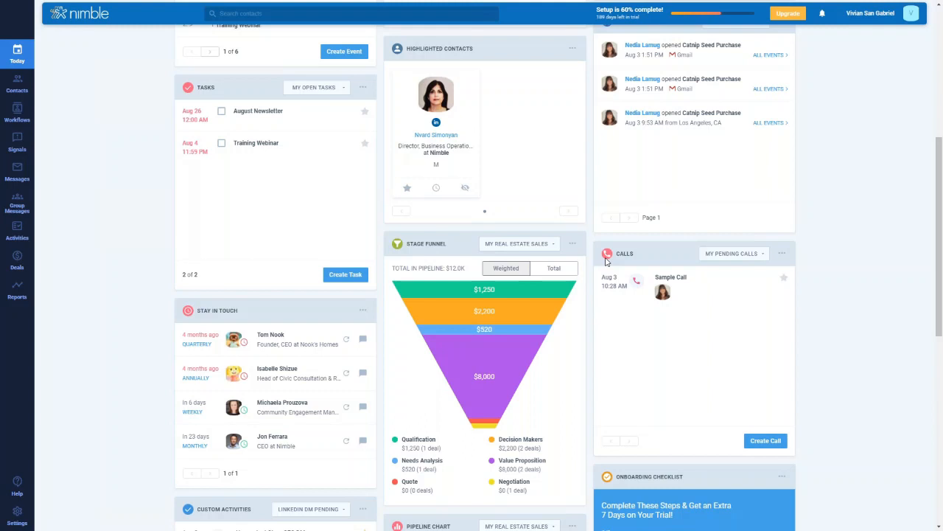
scroll(214, 310, "down", 2)
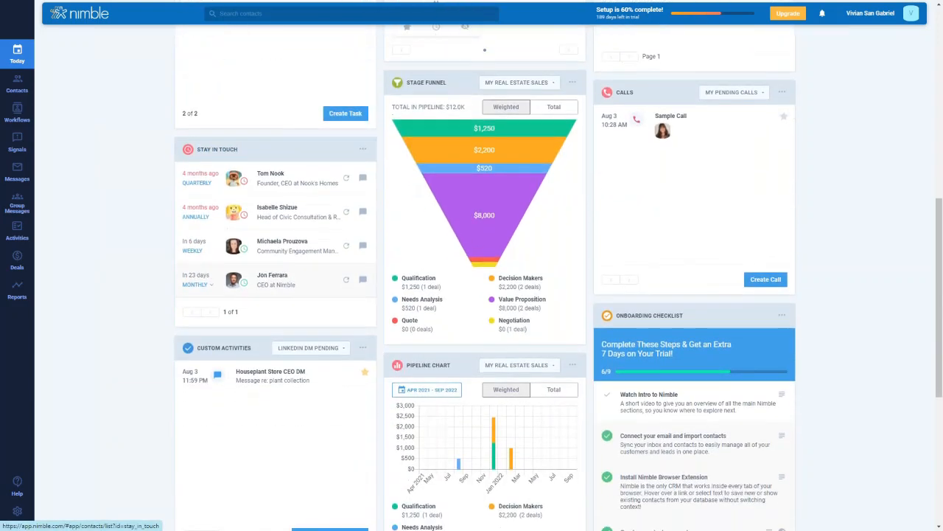
scroll(261, 350, "down", 2)
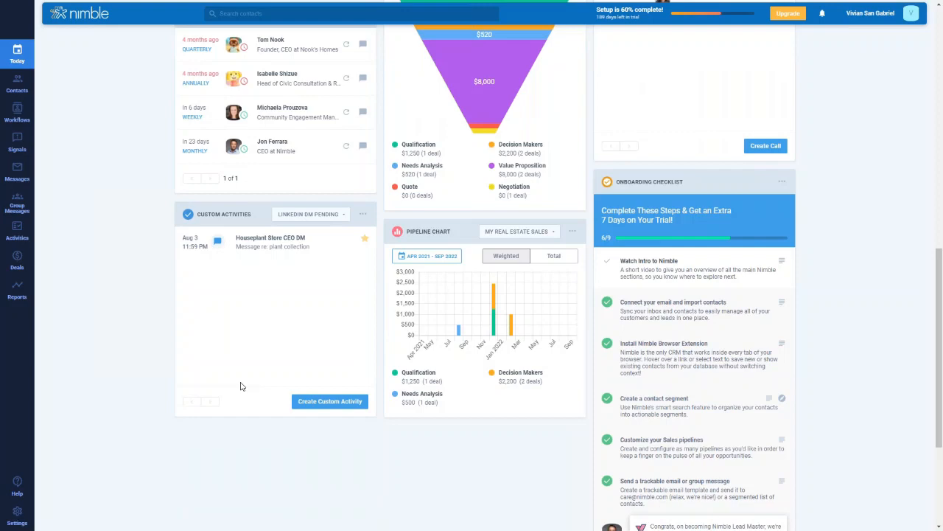
scroll(241, 386, "up", 7)
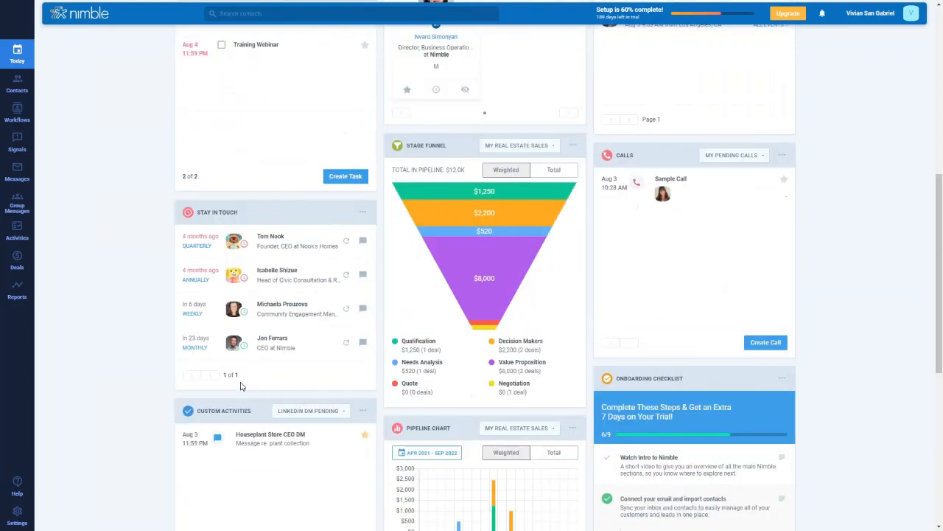
scroll(240, 386, "up", 1)
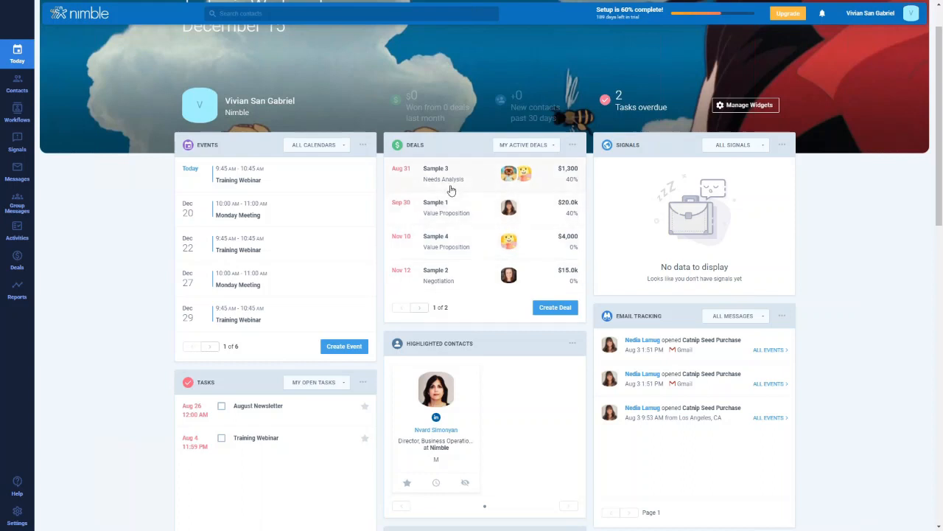
scroll(451, 190, "down", 5)
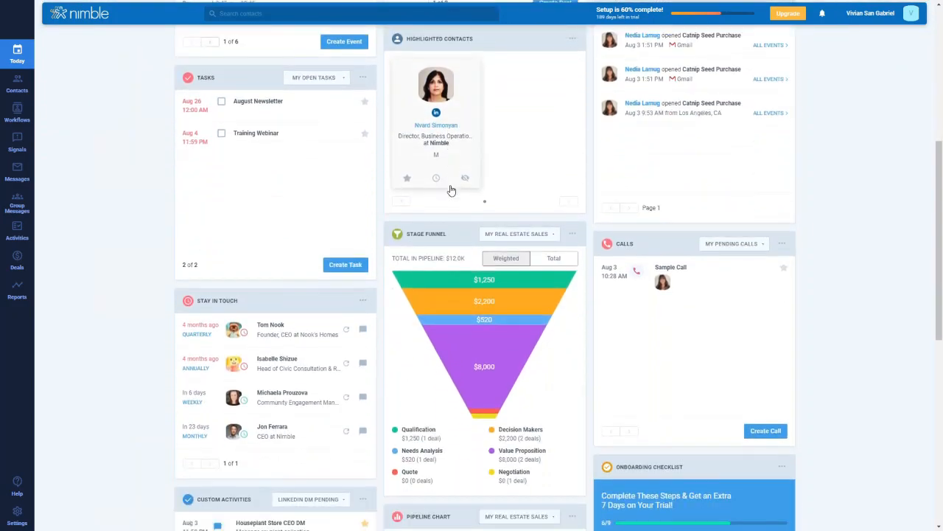
scroll(451, 190, "down", 1)
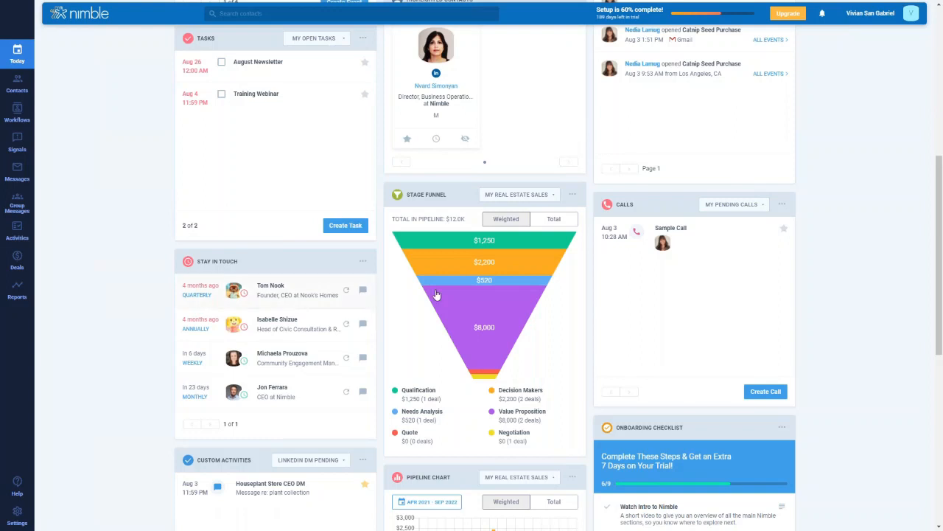
scroll(455, 239, "down", 2)
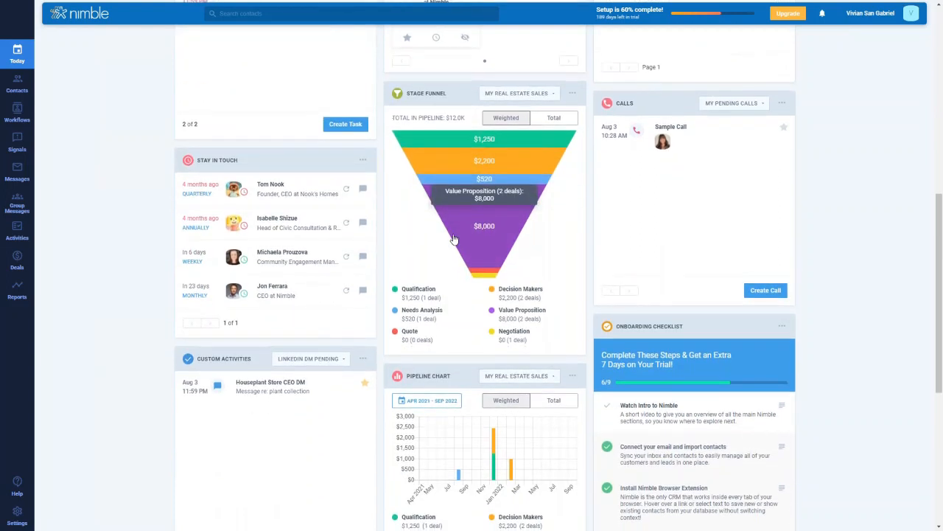
scroll(455, 239, "down", 1)
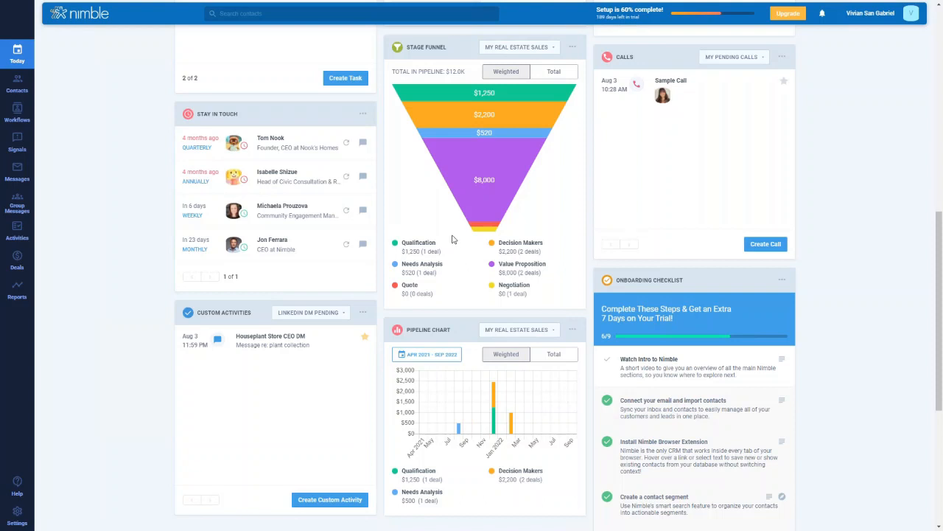
Switch the Pipeline Chart widget to total values, and show its date range picker before dismissing it.
scroll(452, 238, "down", 1)
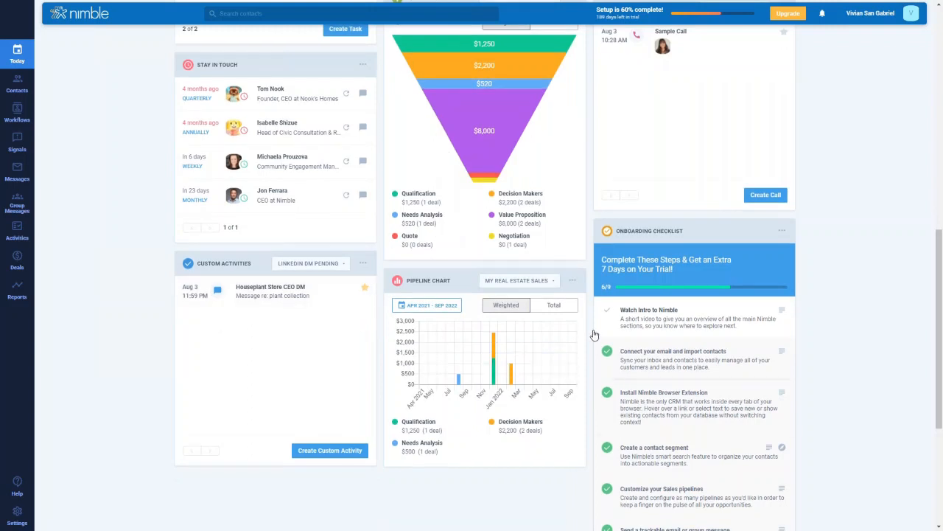
left_click(563, 305)
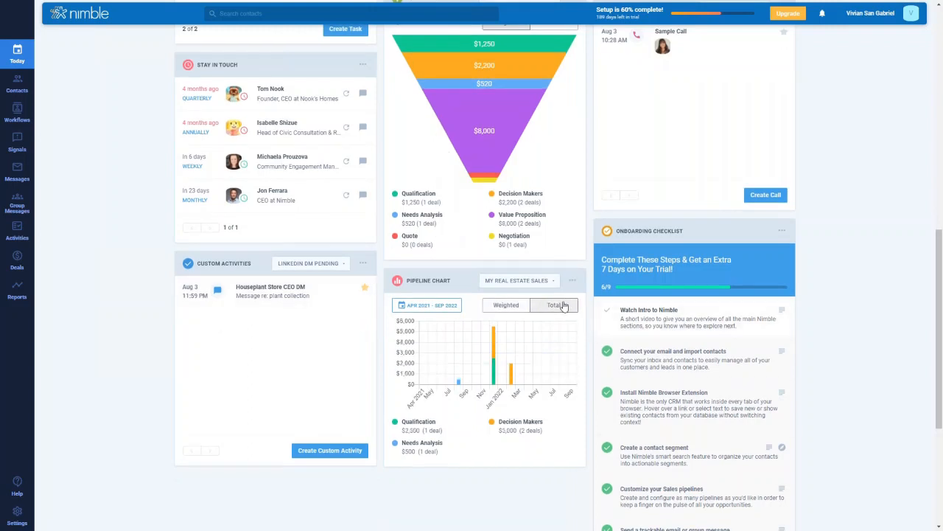
left_click(446, 305)
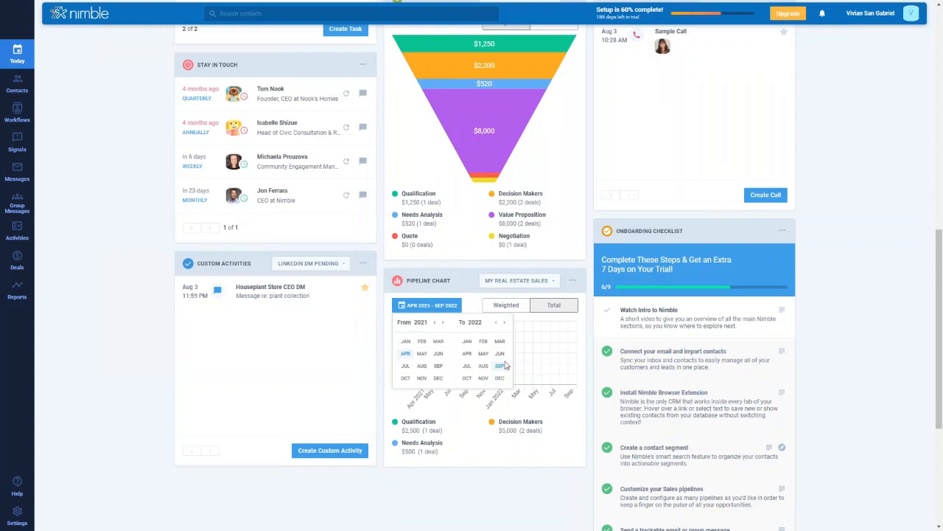
left_click(469, 311)
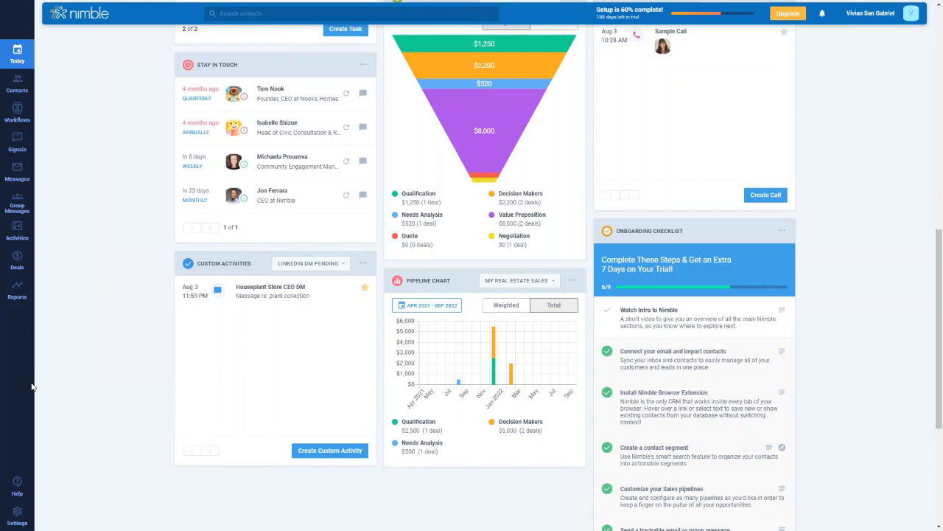
Show the Tasks widget's filter choices for personal and team tasks, and dismiss them.
scroll(463, 222, "up", 5)
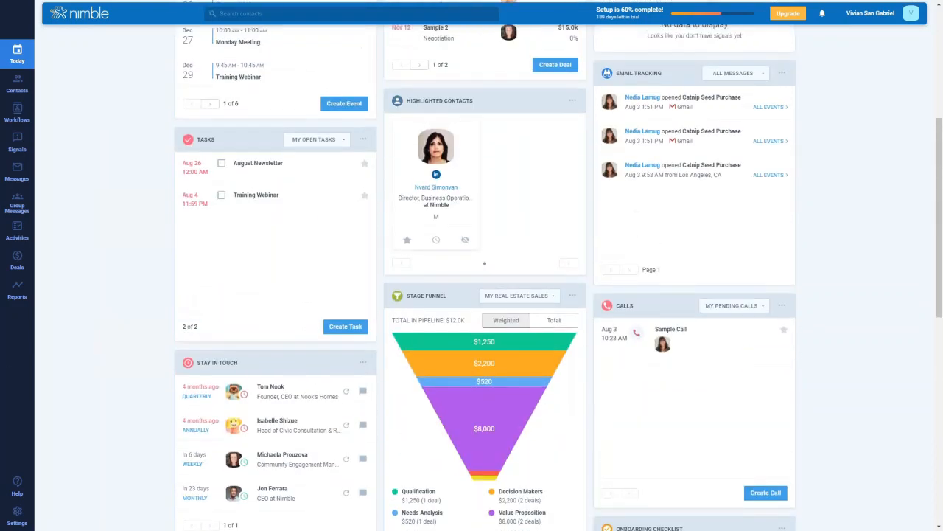
scroll(243, 328, "up", 2)
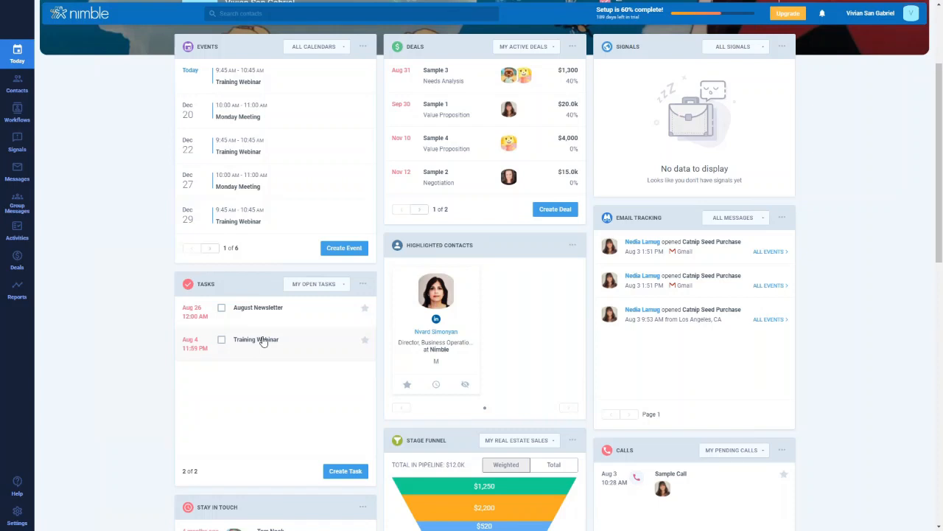
left_click(346, 286)
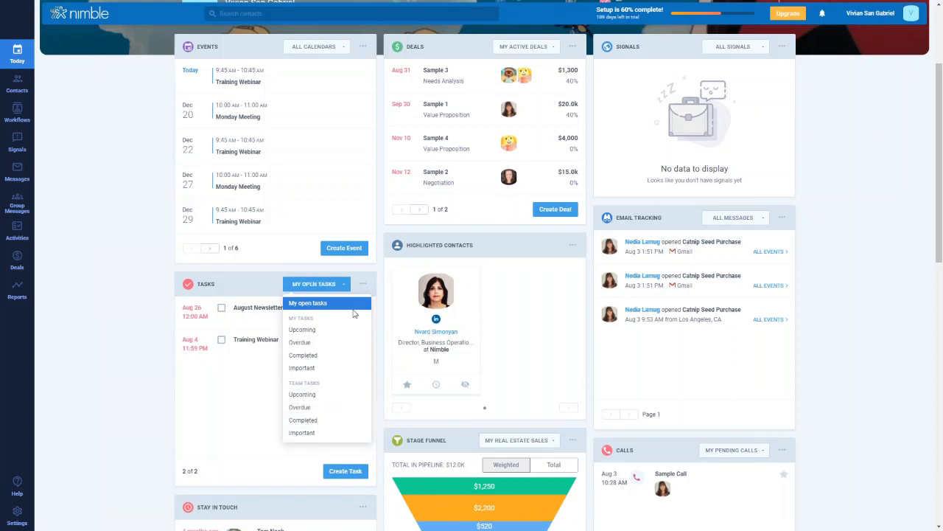
left_click(340, 286)
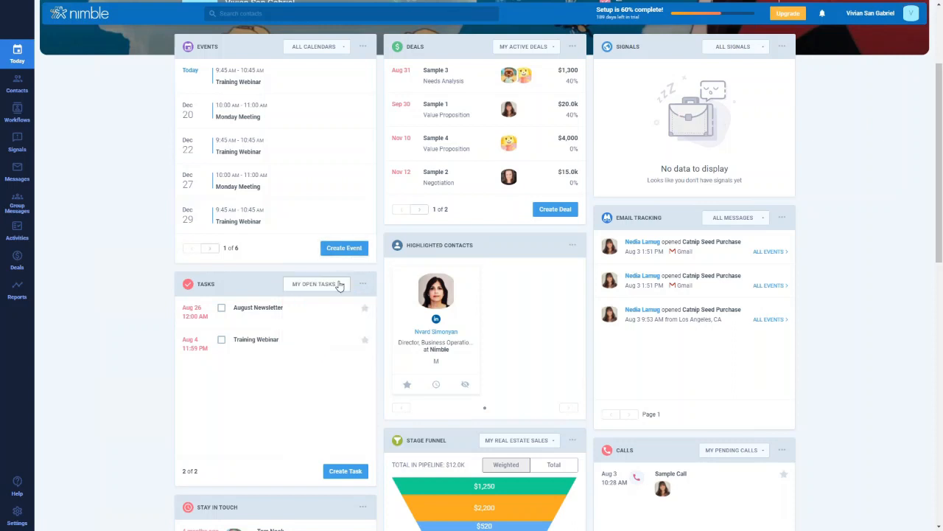
Show the Events widget's calendar filter and the Signals widget's signal type filter, dismissing each one.
scroll(340, 286, "up", 2)
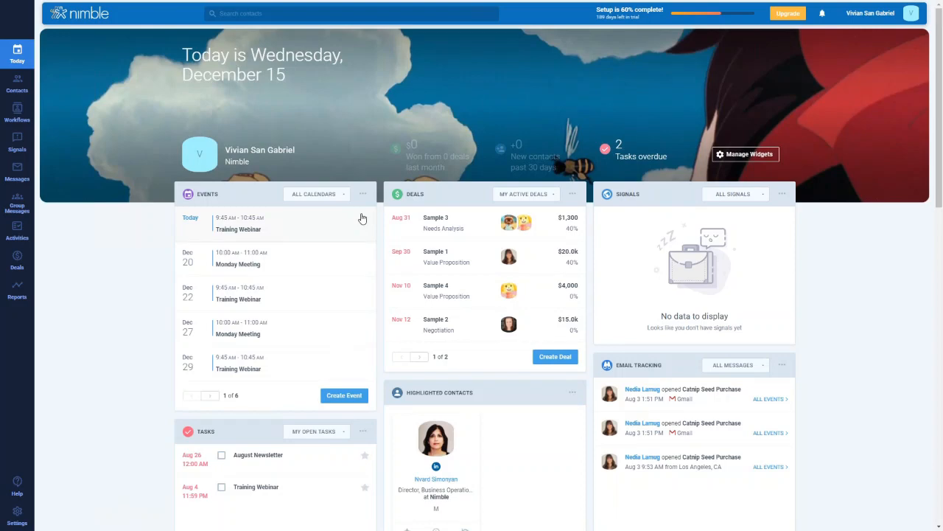
left_click(313, 194)
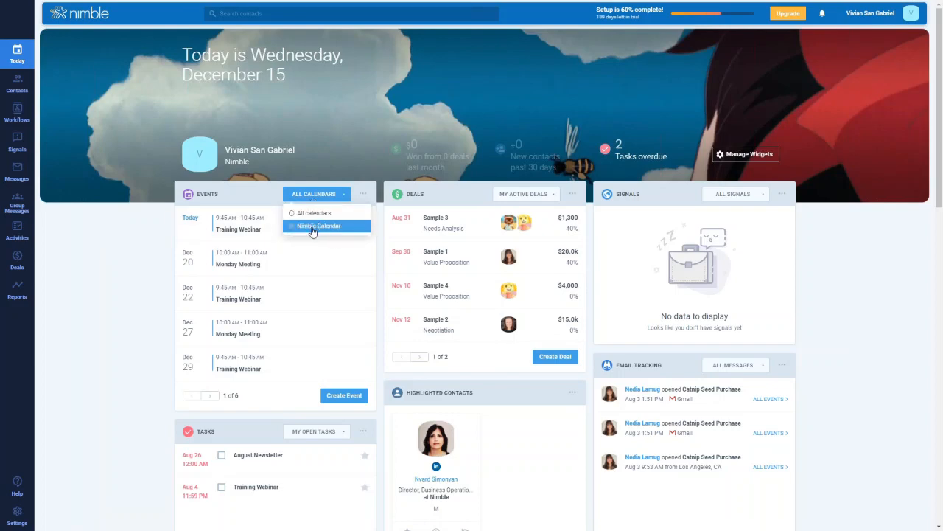
left_click(90, 285)
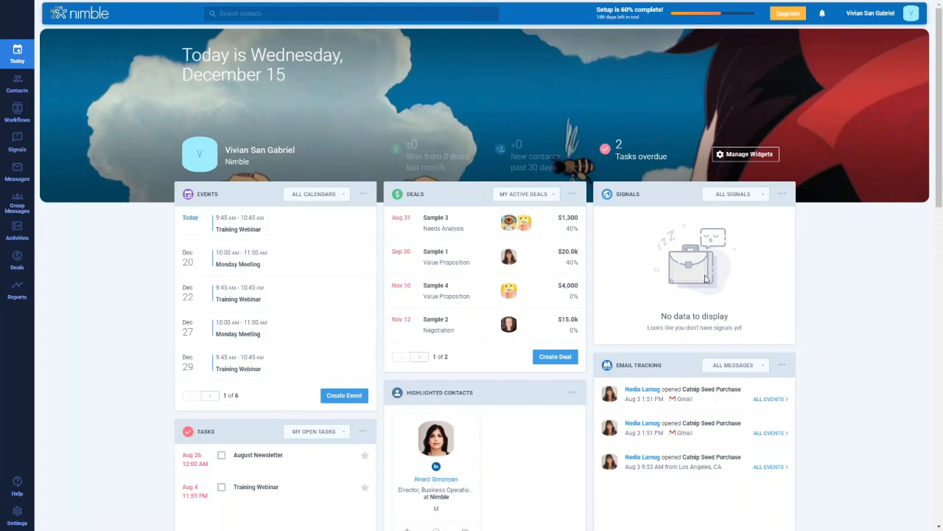
left_click(763, 197)
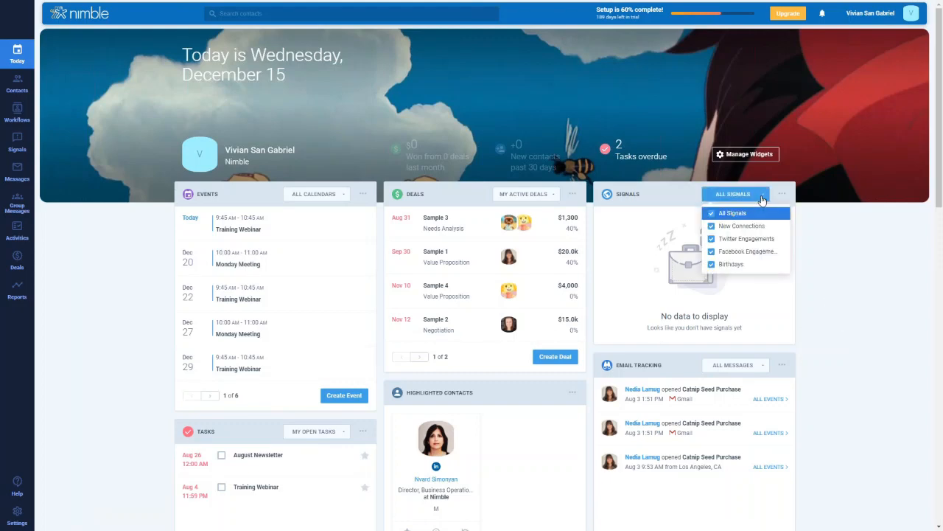
left_click(781, 195)
left_click(780, 196)
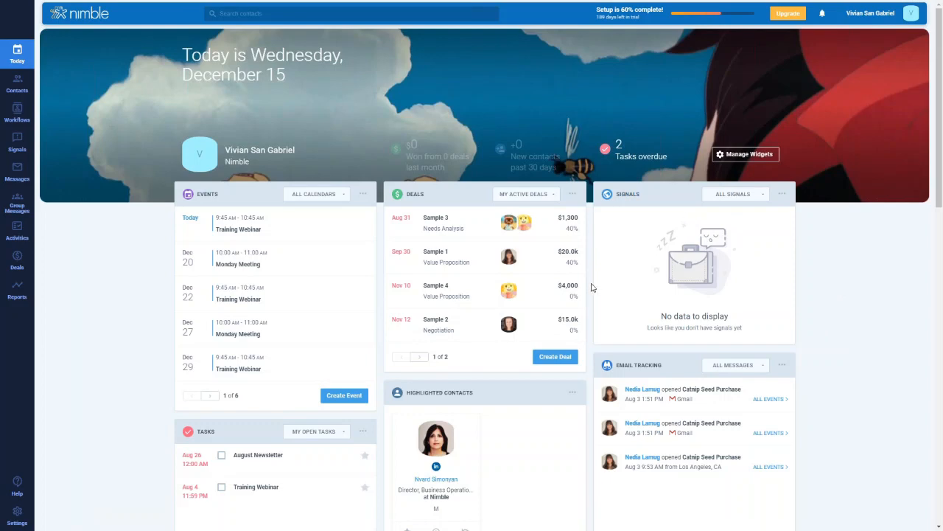
Review the Highlighted Contacts widget on the Today page and open the Highlighted Contacts keyword settings.
scroll(592, 288, "down", 1)
scroll(592, 288, "down", 2)
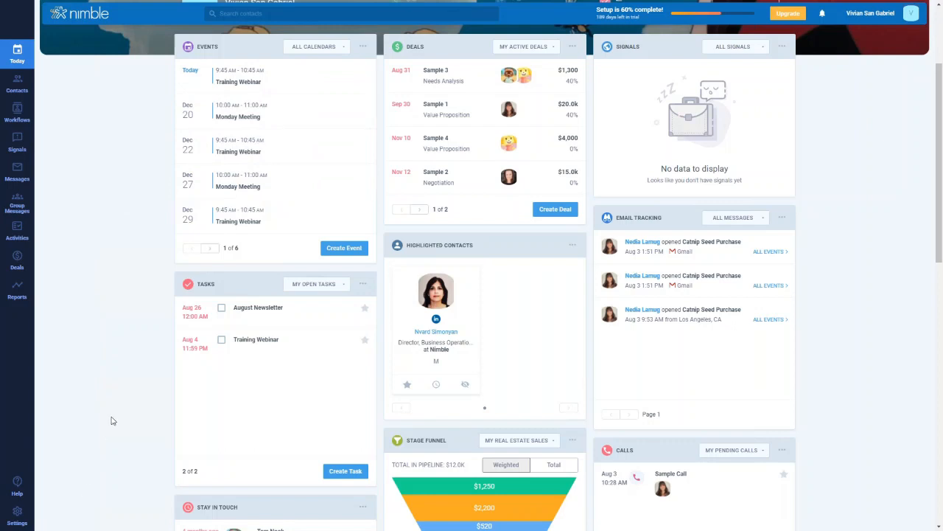
left_click(18, 523)
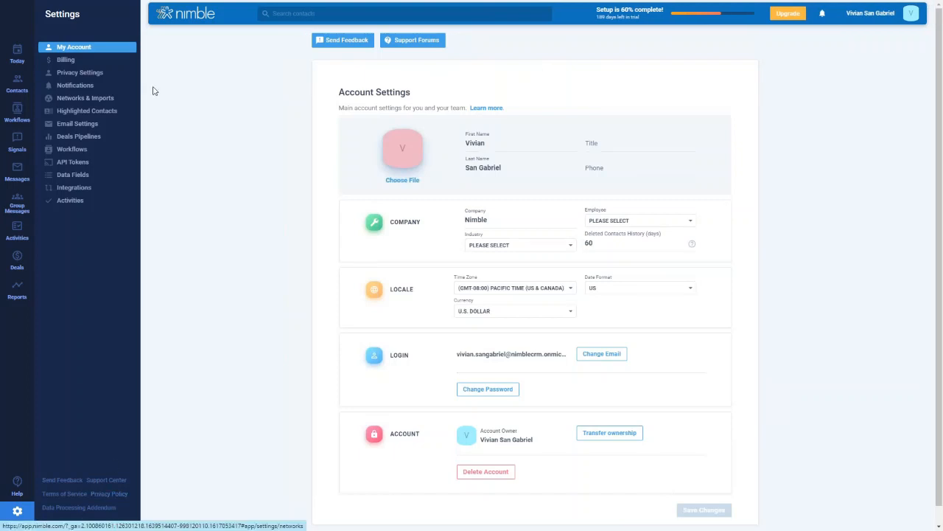
left_click(98, 112)
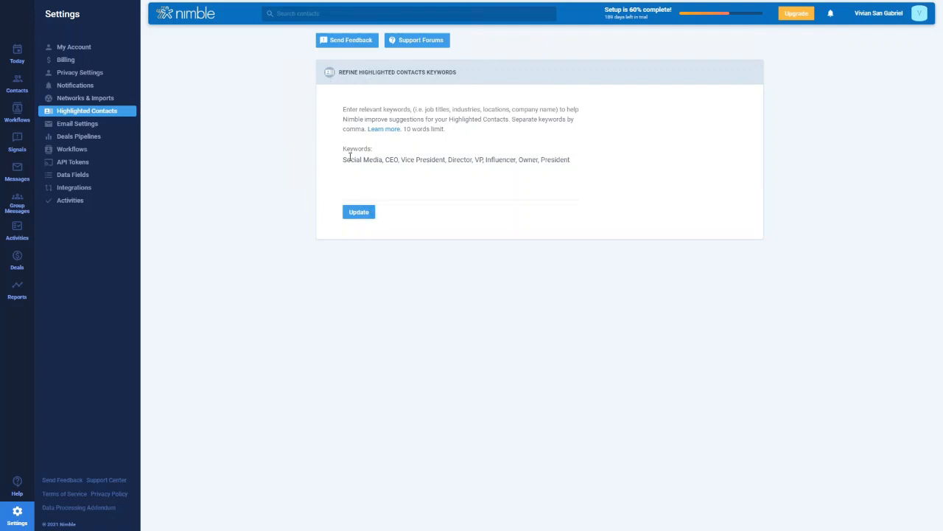
Remove the keyword Influencer from the Highlighted Contacts keywords and save the updated list.
left_click_drag(342, 160, 575, 157)
left_click(582, 157)
double_click(512, 159)
key("shift+Right")
key("BackSpace")
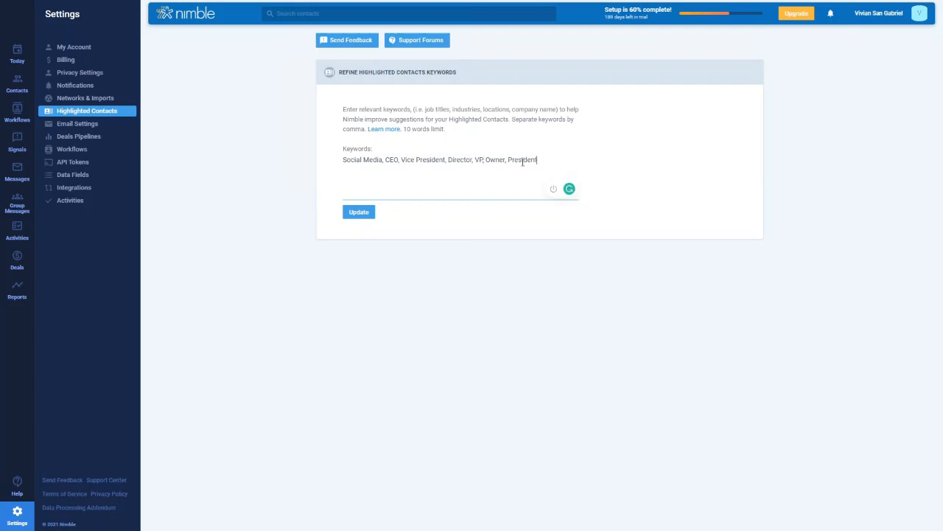
left_click_drag(540, 160, 258, 175)
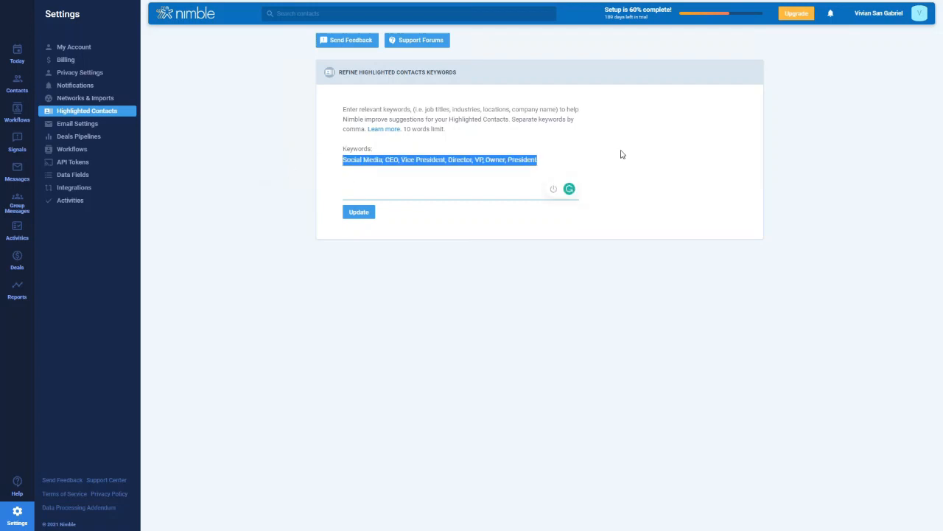
left_click(359, 217)
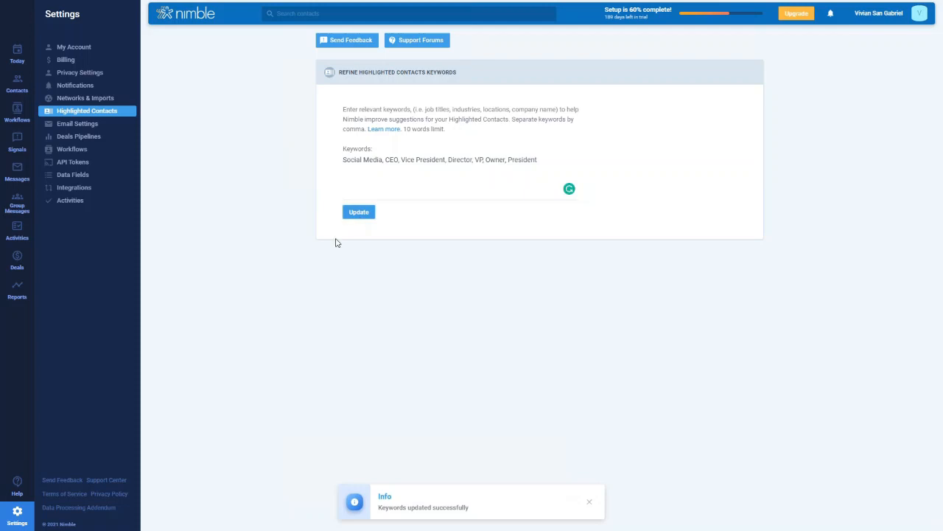
Append the keyword Real Estate to the Highlighted Contacts keywords, save the list and review it.
left_click(352, 189)
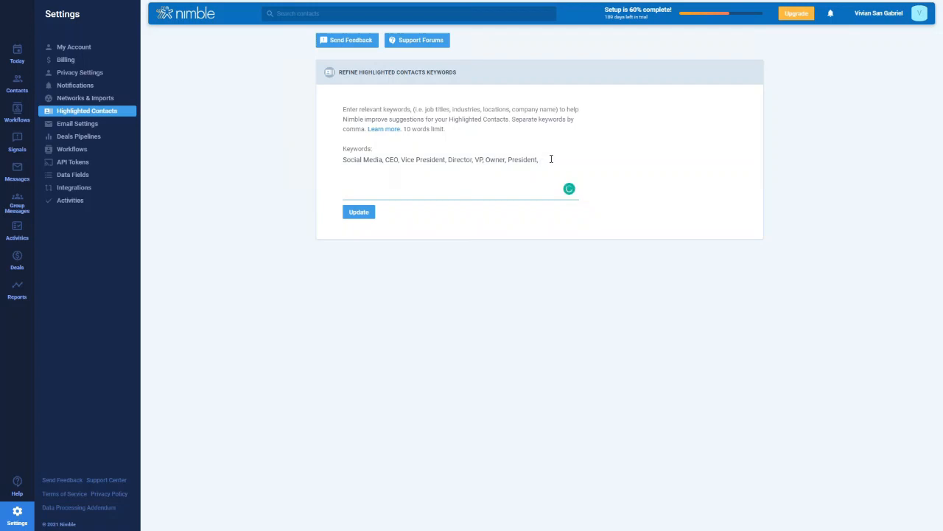
type("Real Estate")
left_click(373, 213)
left_click_drag(575, 159, 299, 177)
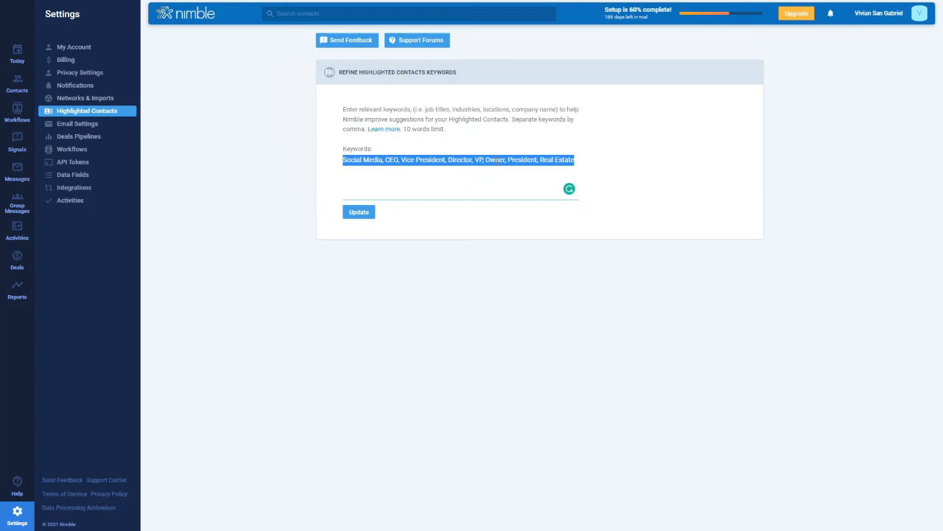
left_click(498, 160)
left_click(340, 160)
left_click(343, 161)
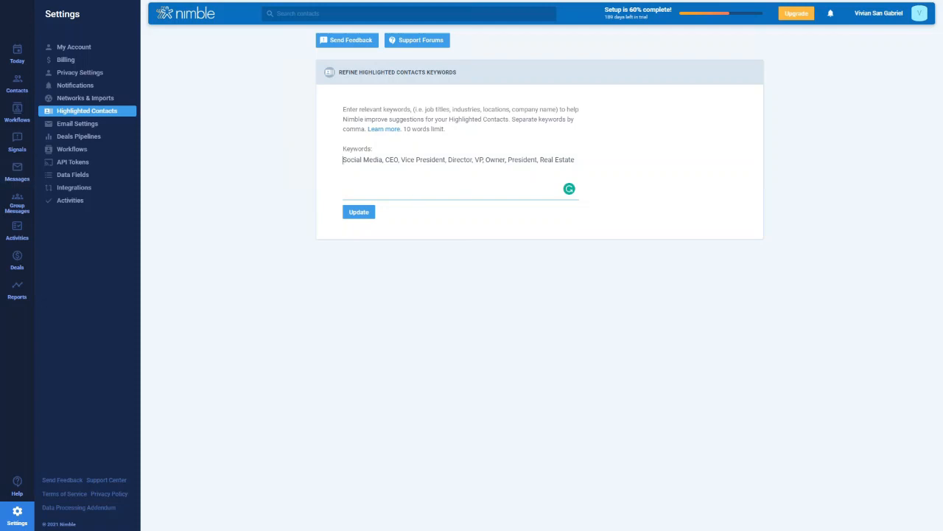
Open the contact list, collapse its sidebar and look through the rows and columns of the Recently Viewed table.
left_click(13, 90)
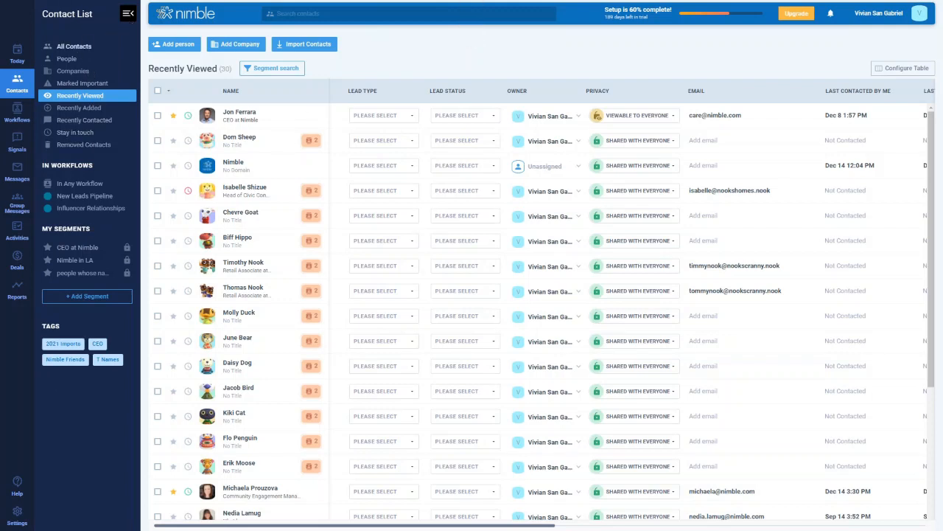
left_click(128, 14)
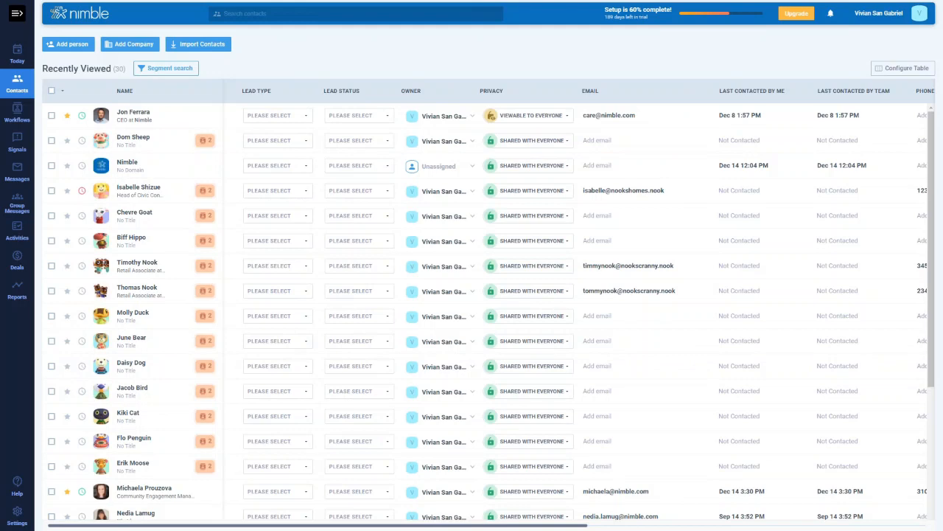
scroll(390, 288, "down", 2)
scroll(790, 238, "down", 1)
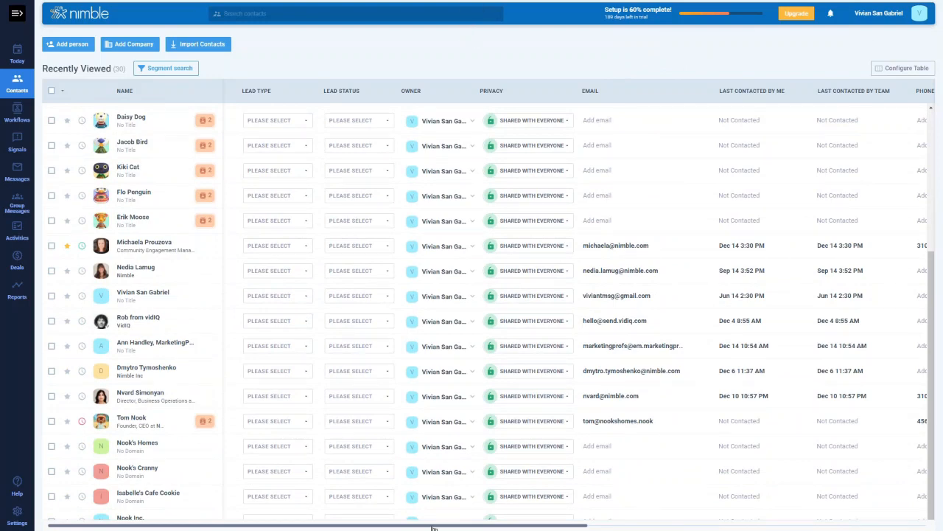
left_click_drag(453, 524, 740, 168)
scroll(759, 166, "up", 5)
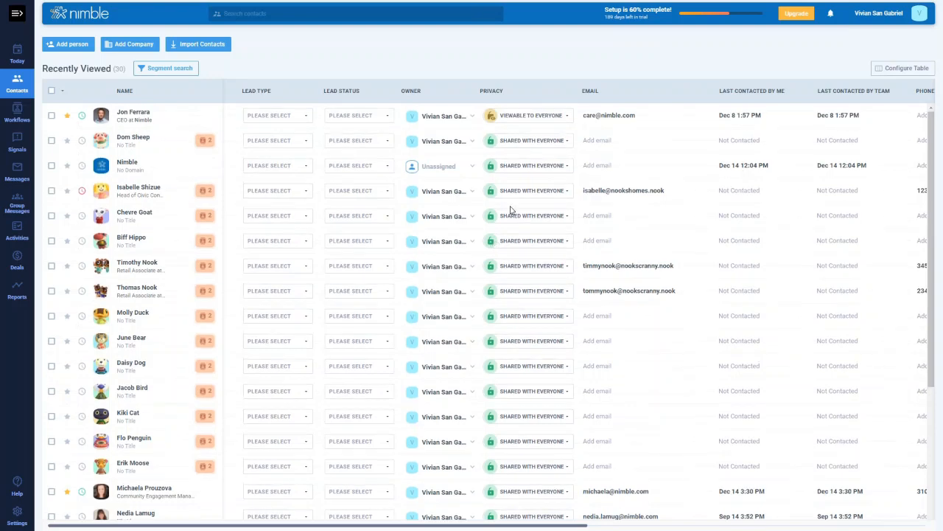
Expand the contact list sidebar and view the Marked Important, Recently Contacted, Stay in touch and Removed Contacts lists.
left_click(16, 14)
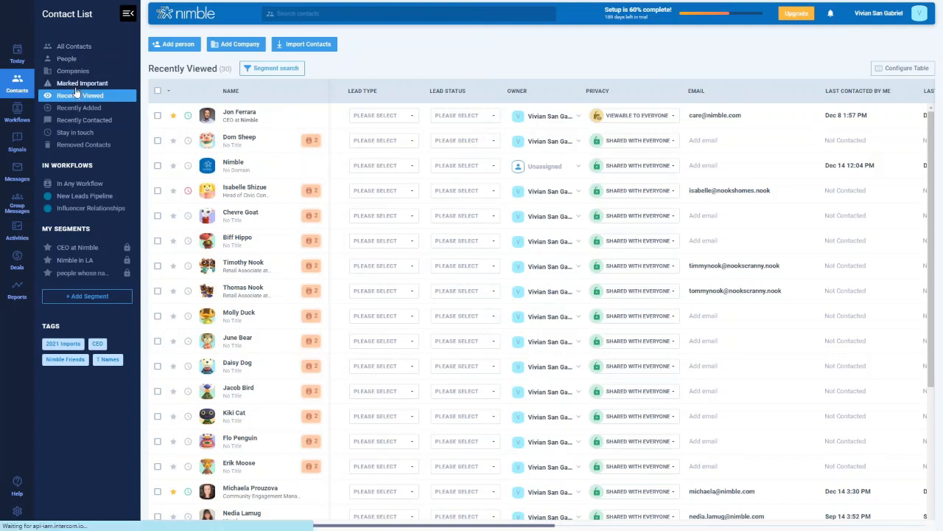
left_click(77, 86)
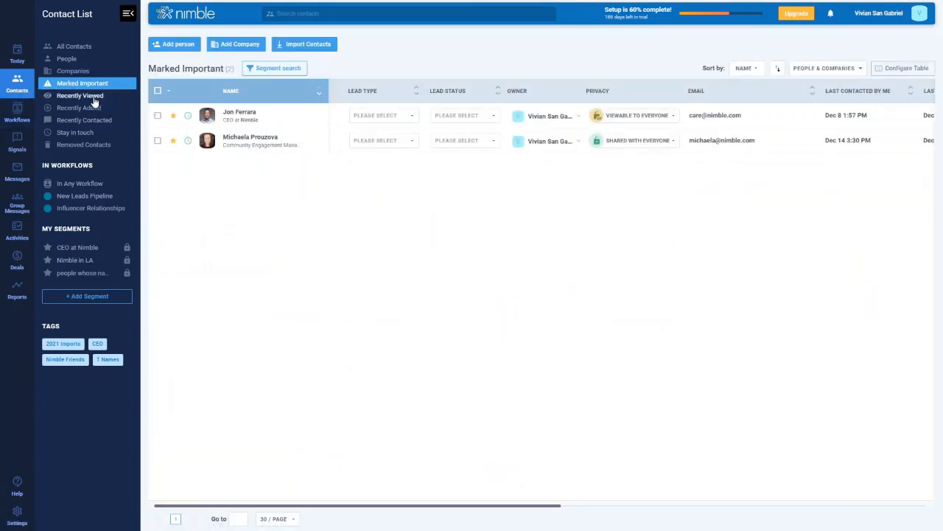
left_click(98, 121)
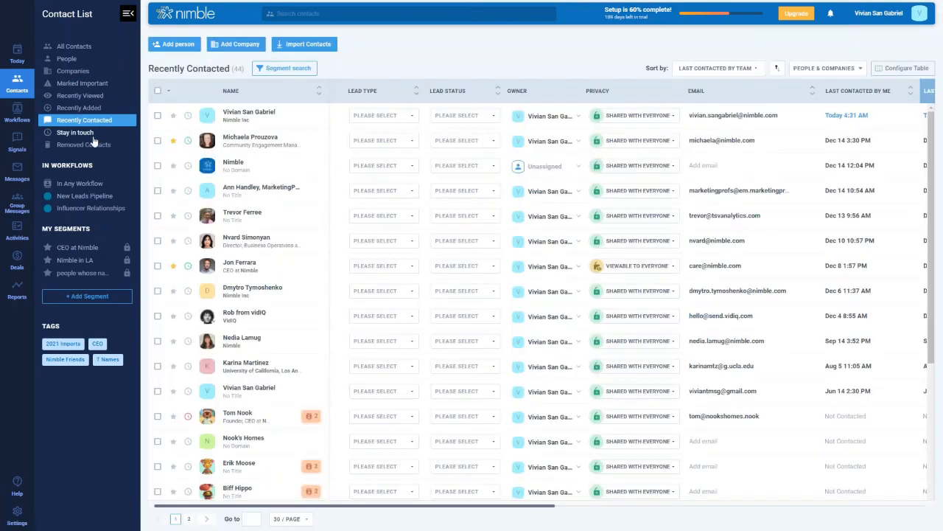
left_click(94, 138)
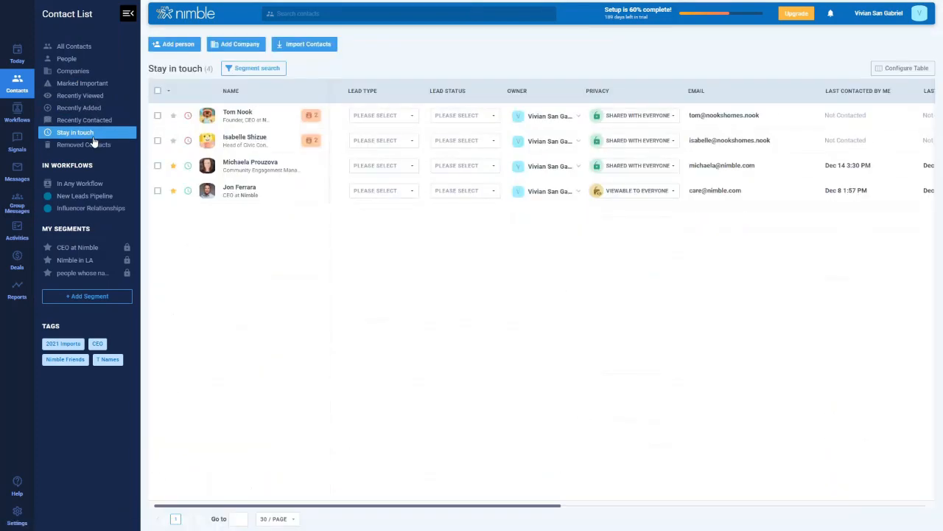
left_click(95, 145)
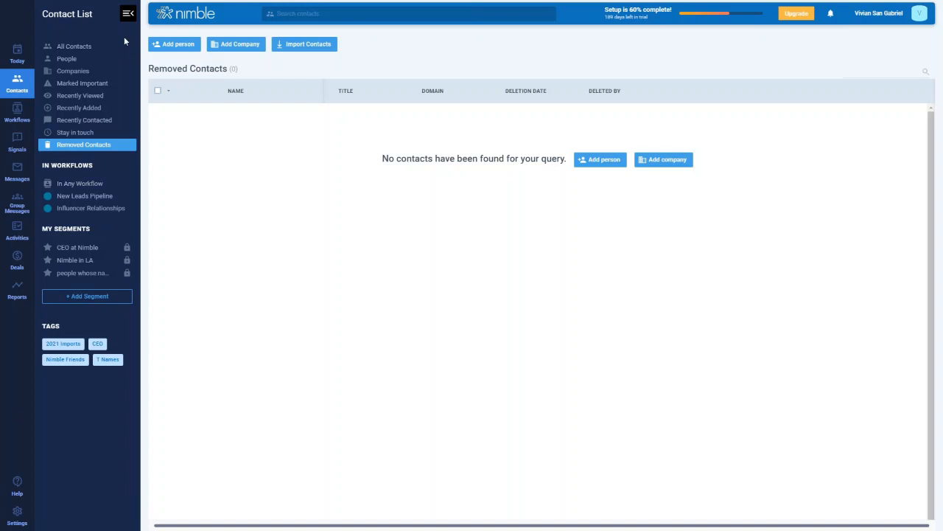
Open the Nimble CEO's contact record from the Marked Important list and expand the full bio.
left_click(94, 86)
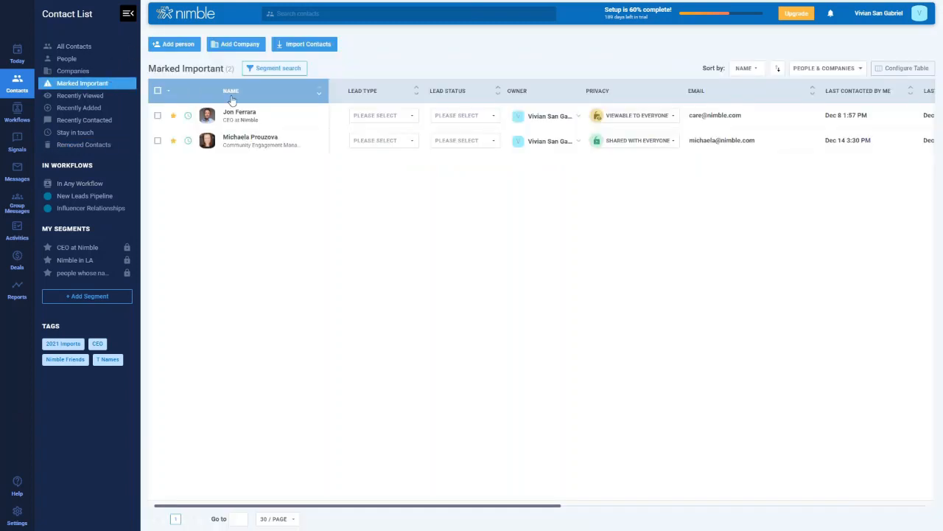
left_click(240, 113)
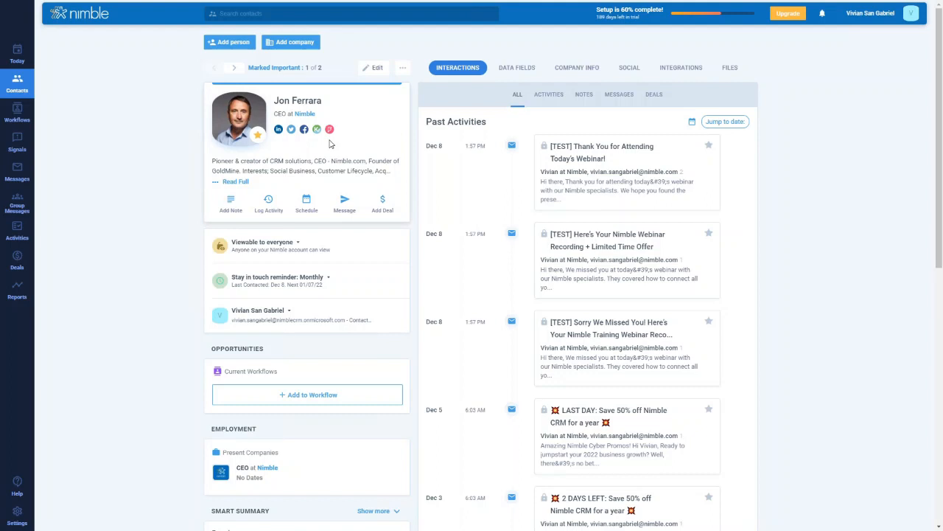
left_click(235, 181)
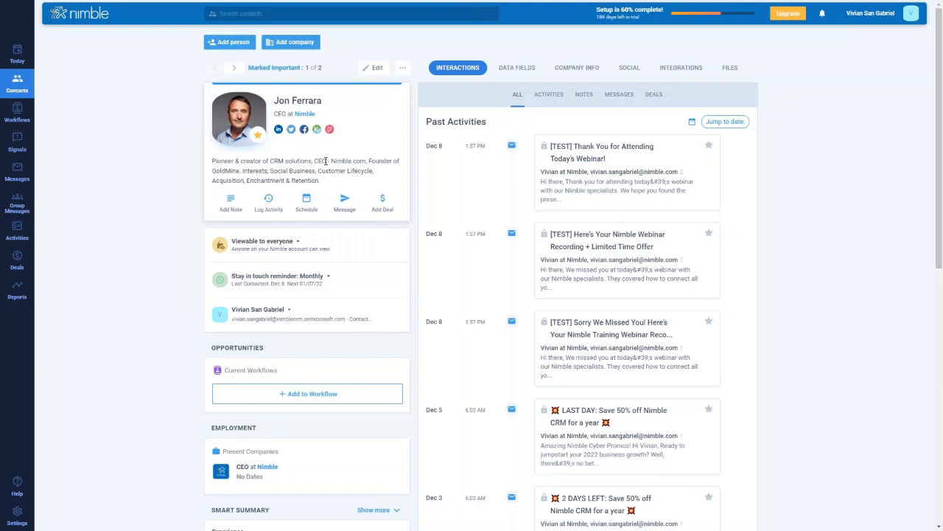
View the blank Add Note, Log Activity and Schedule Activity forms for the contact and dismiss them without saving.
left_click(231, 203)
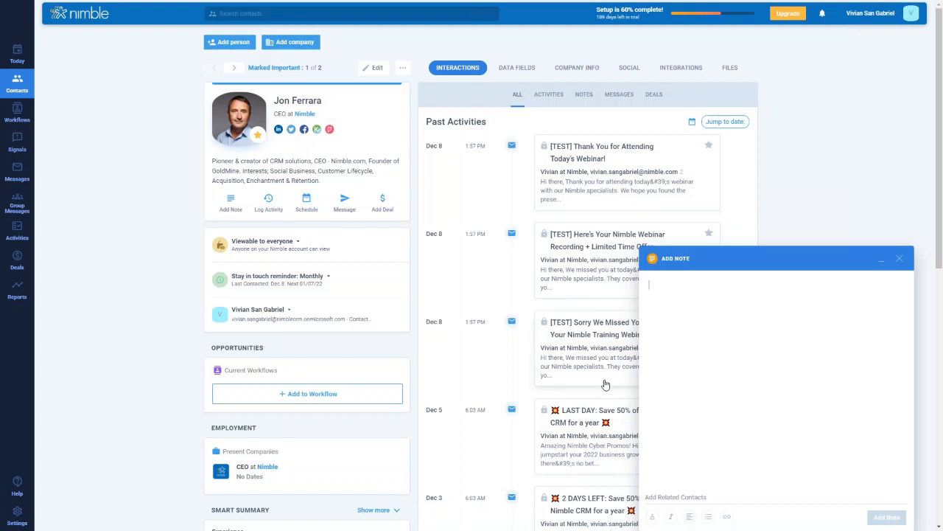
left_click(267, 203)
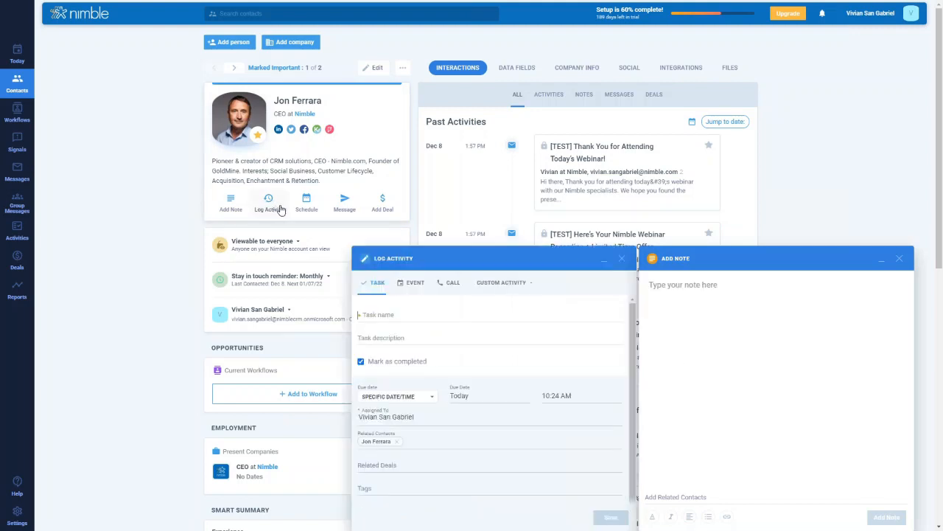
left_click(900, 259)
left_click(307, 201)
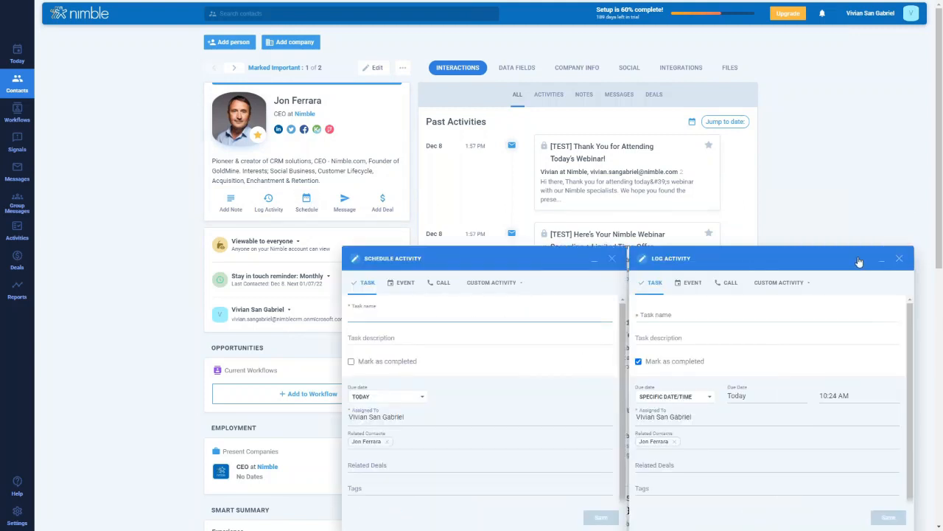
left_click(612, 258)
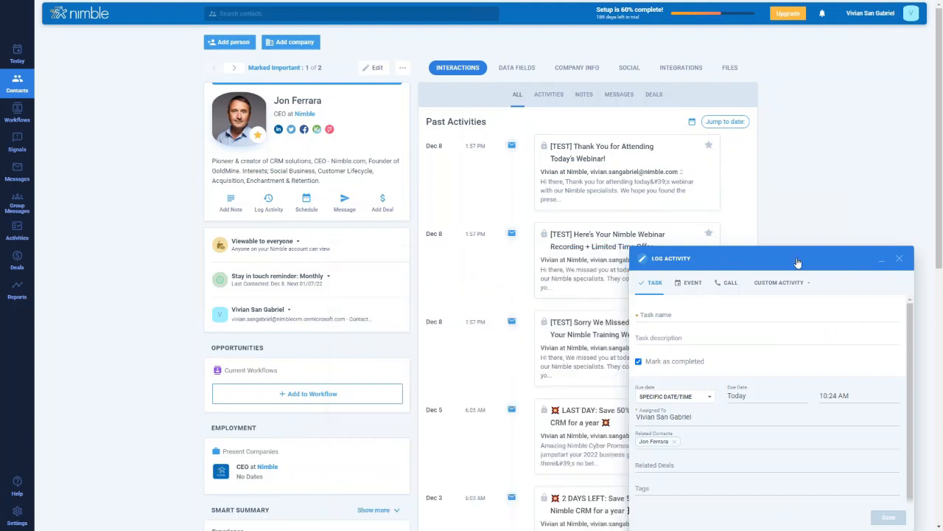
left_click(888, 257)
View the contact's message channel options and the blank Add Deal form, leaving the deal unsaved.
left_click(347, 201)
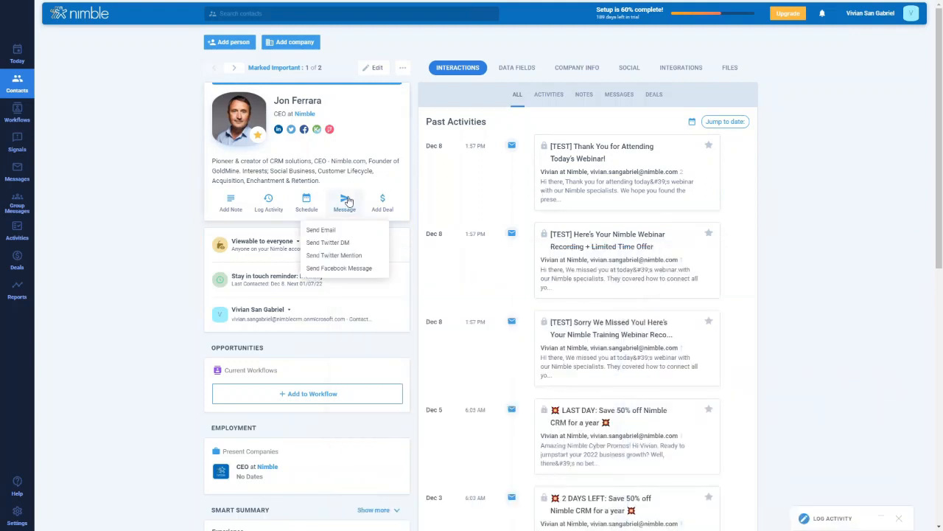
left_click(387, 205)
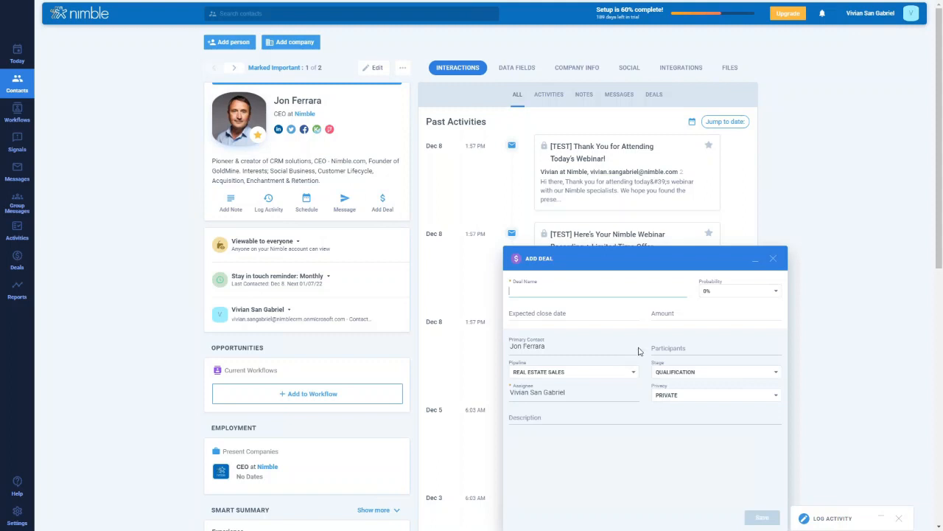
left_click(773, 260)
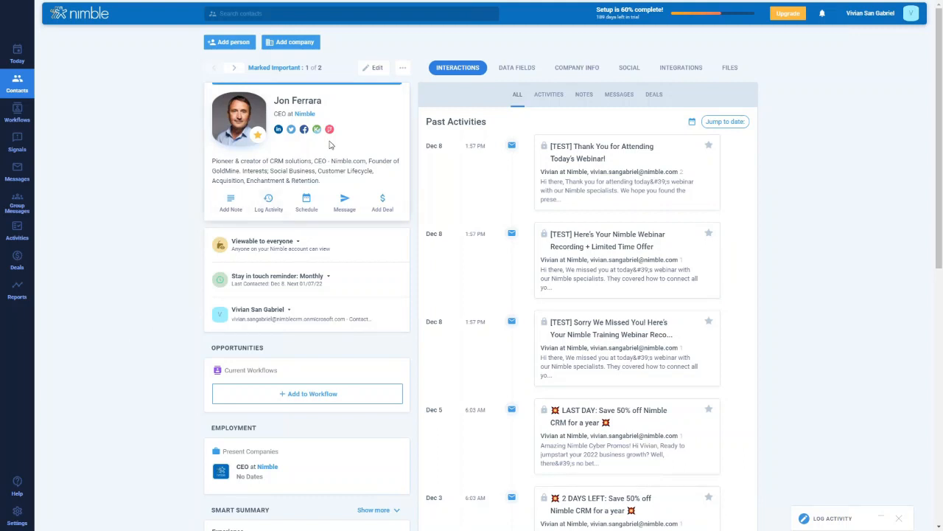
Enter the reorder and edit mode of the contact record's widgets, look through the widgets and leave the mode.
left_click(403, 72)
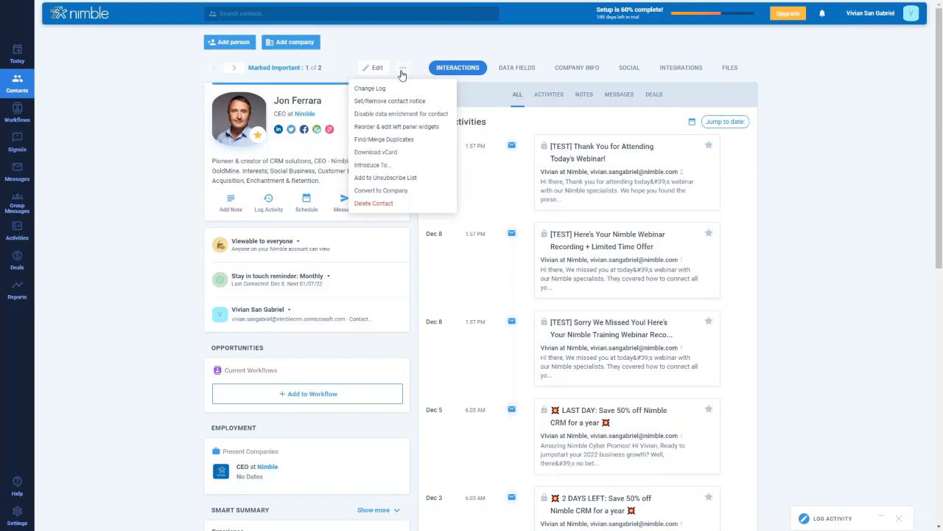
left_click(421, 131)
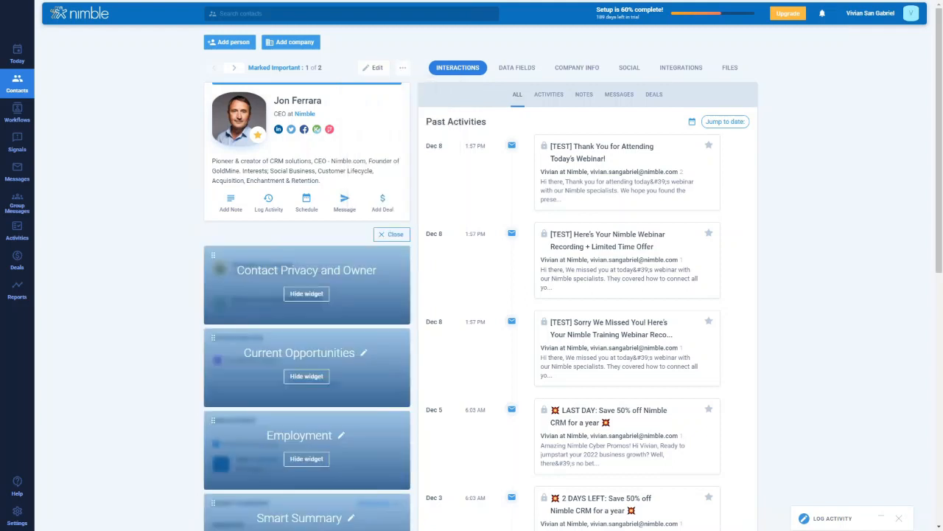
scroll(321, 204, "down", 1)
scroll(320, 205, "down", 2)
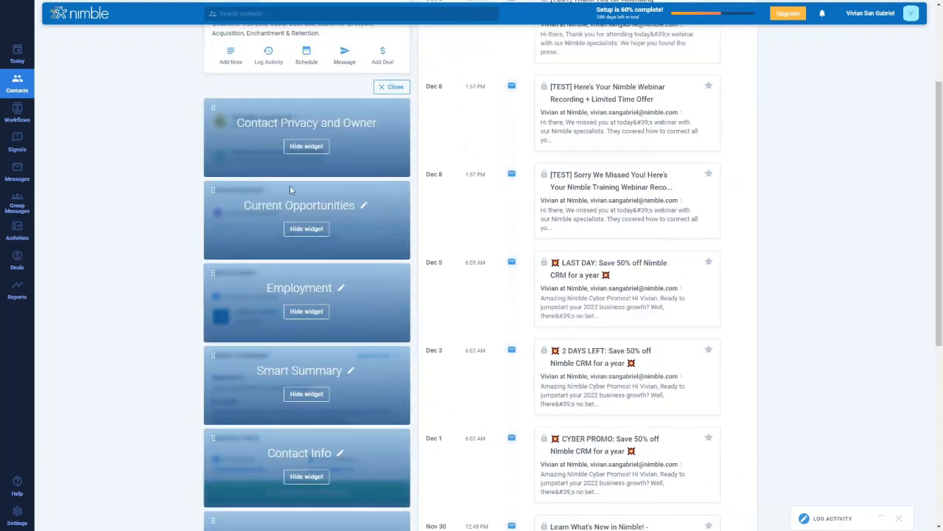
scroll(252, 236, "up", 1)
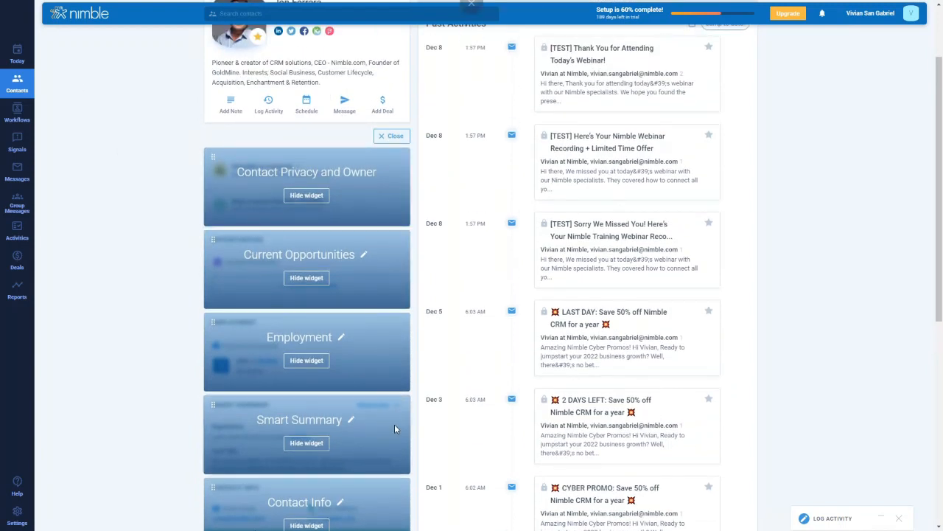
left_click(392, 137)
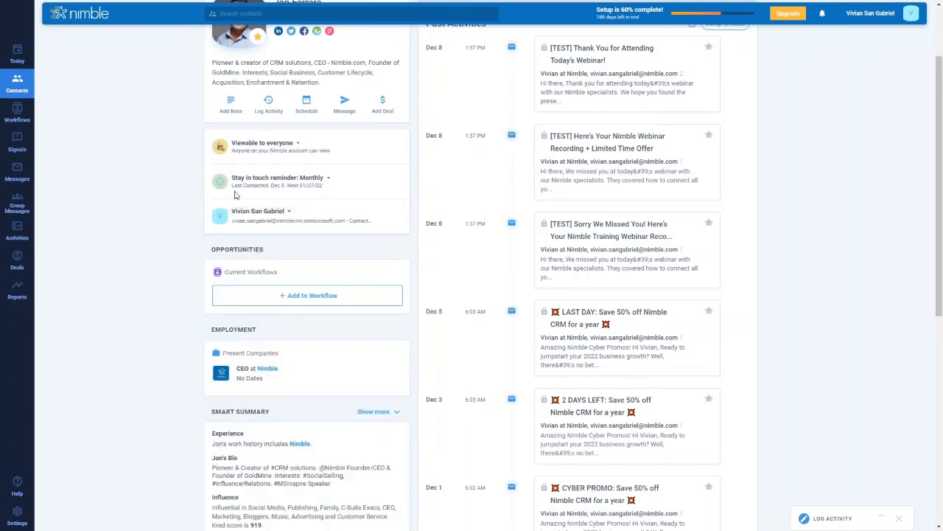
View the contact's privacy, stay in touch reminder and owner assignment options without changing any of them.
scroll(102, 348, "down", 1)
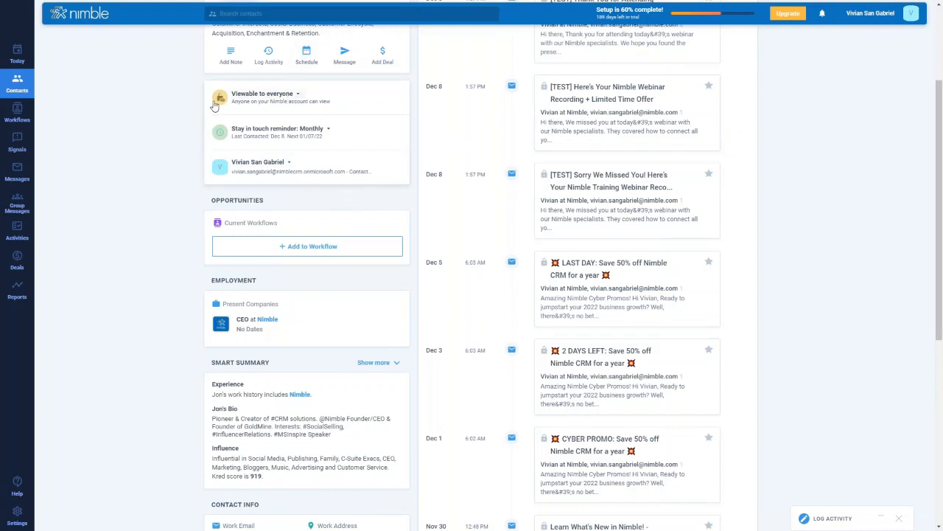
left_click(252, 96)
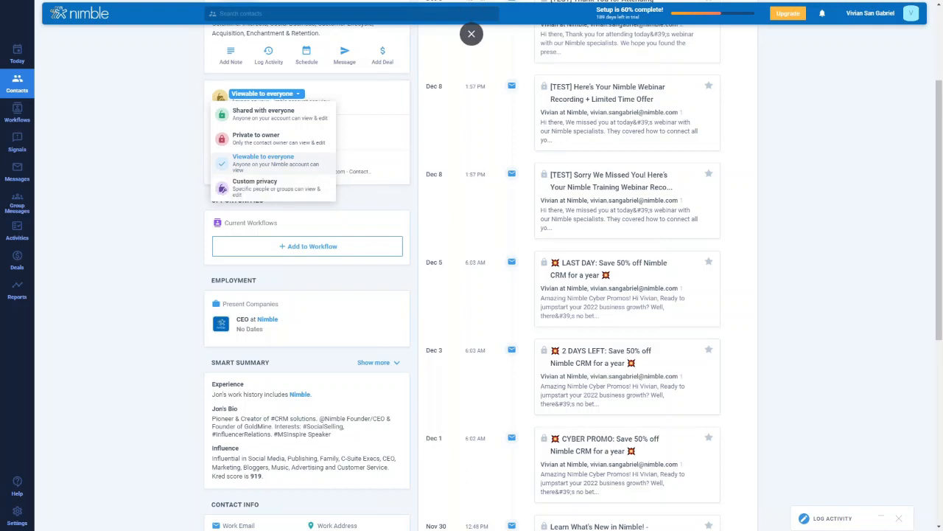
left_click(160, 214)
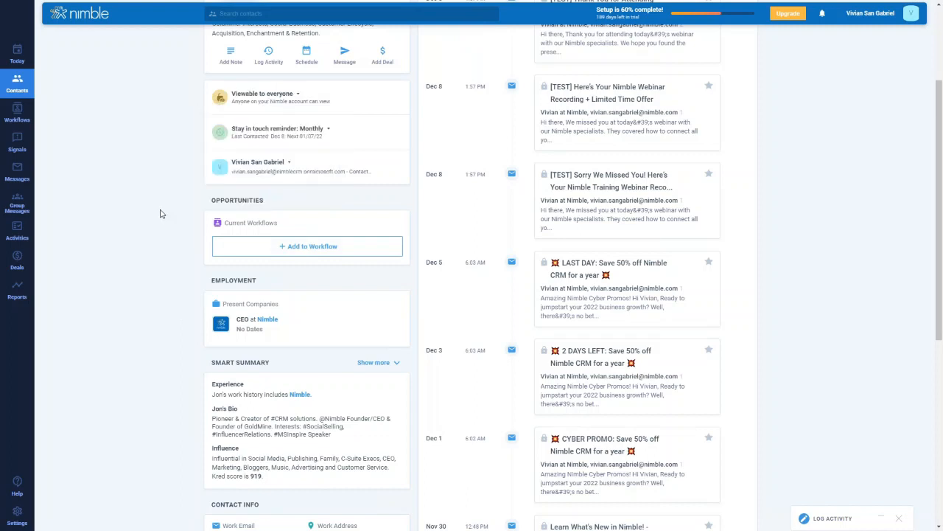
left_click(327, 129)
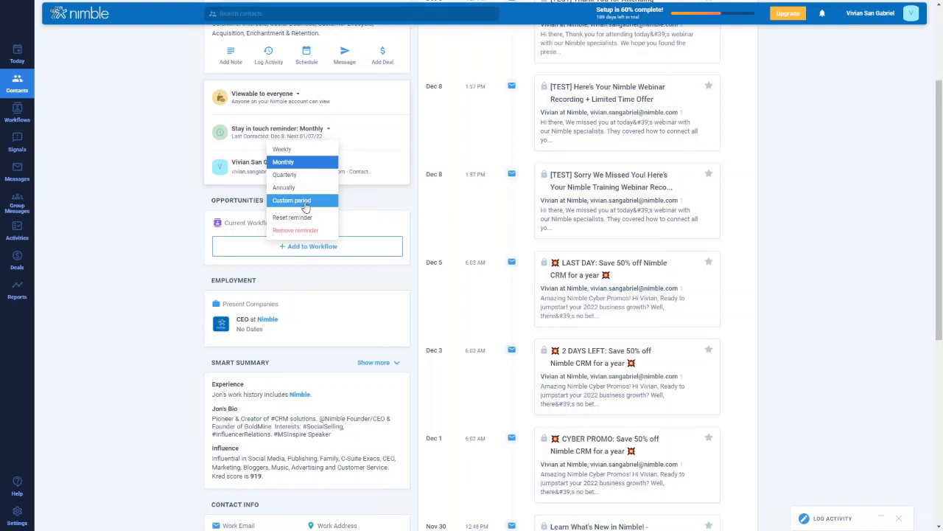
left_click(177, 235)
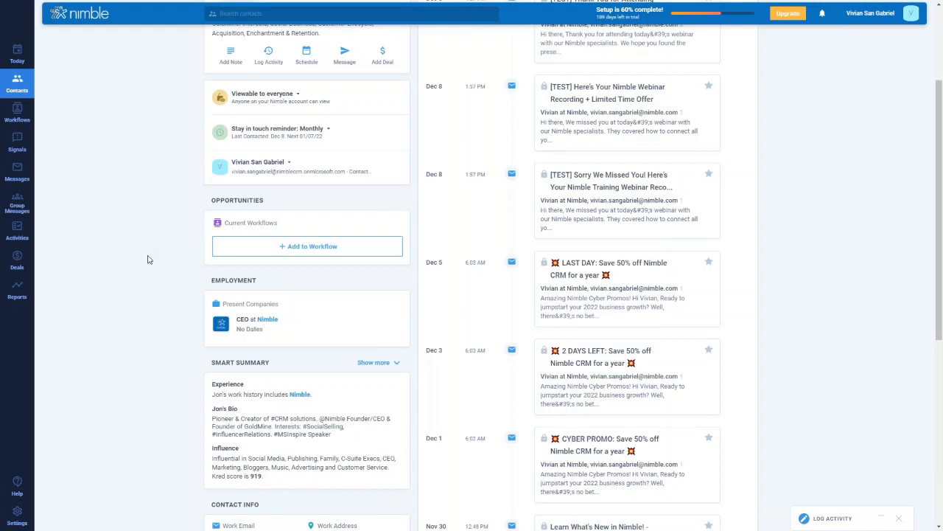
left_click(265, 164)
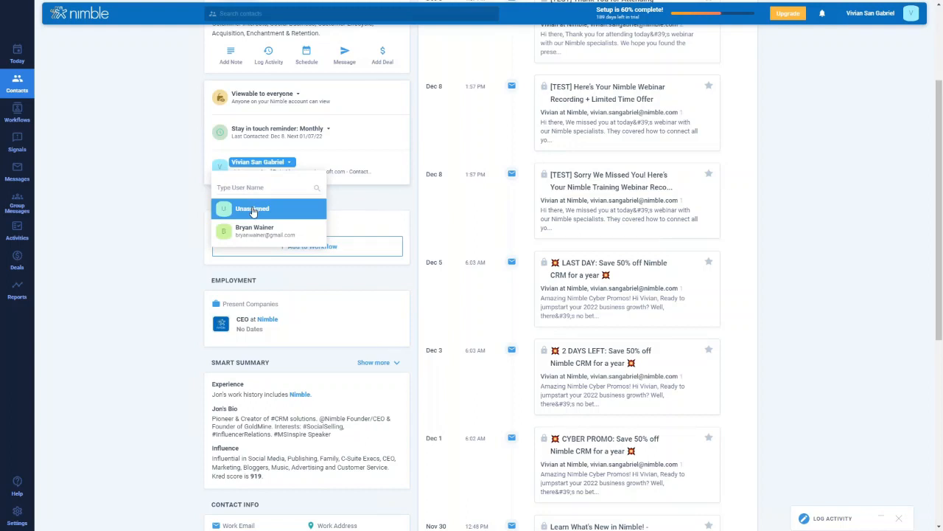
left_click(146, 230)
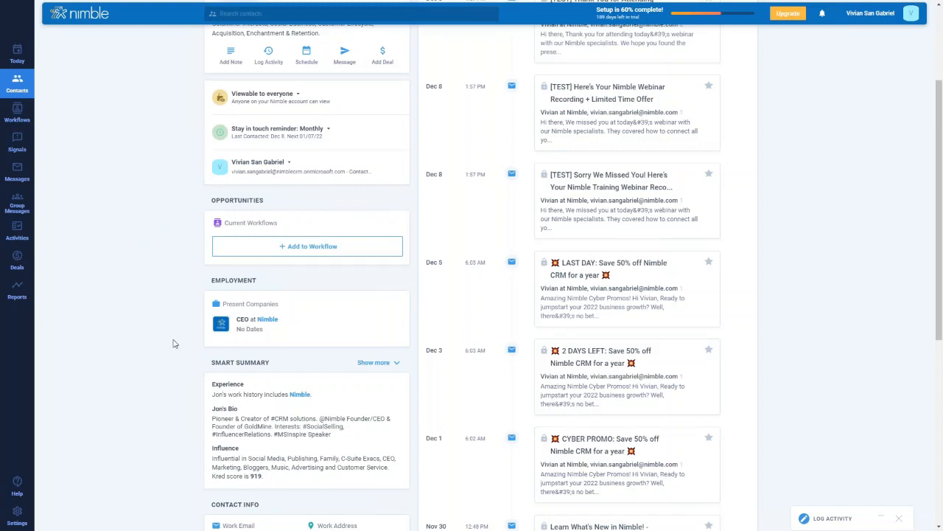
Open the contact's tags for editing.
scroll(172, 312, "down", 1)
scroll(172, 313, "down", 4)
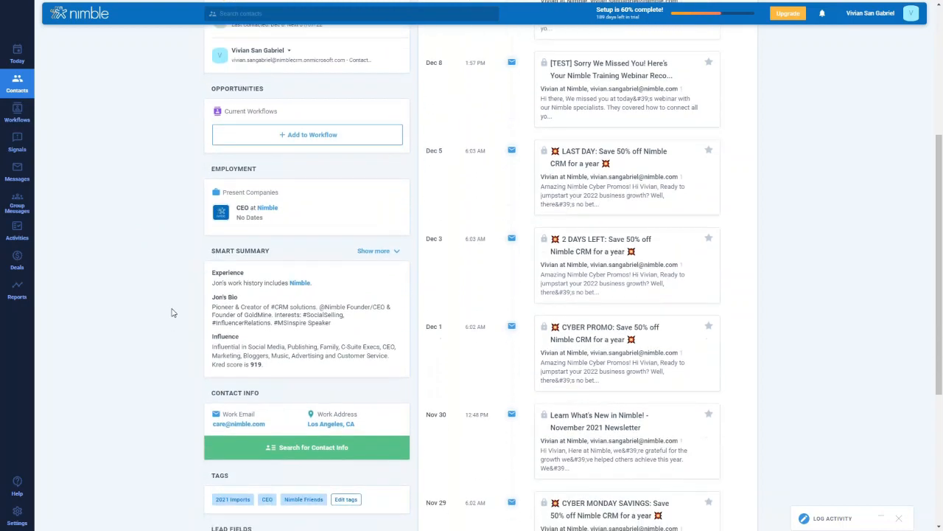
scroll(172, 313, "down", 2)
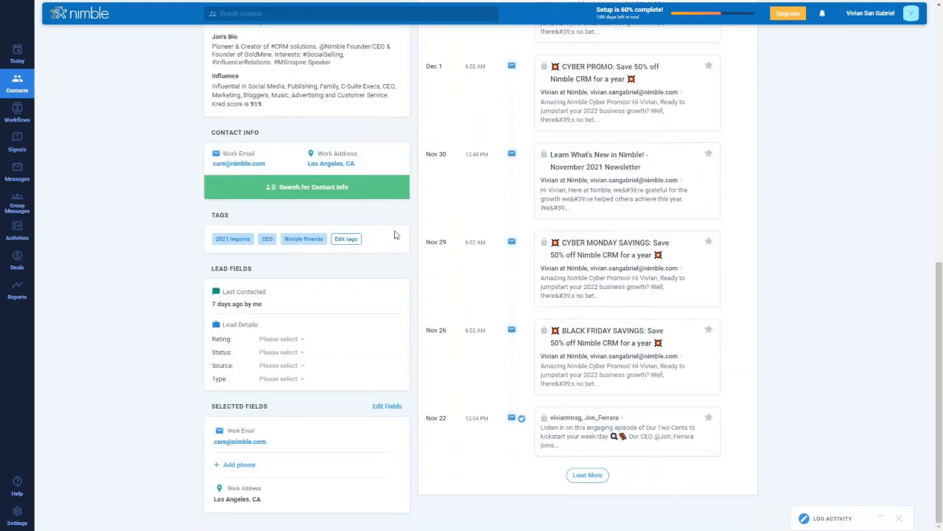
left_click(355, 240)
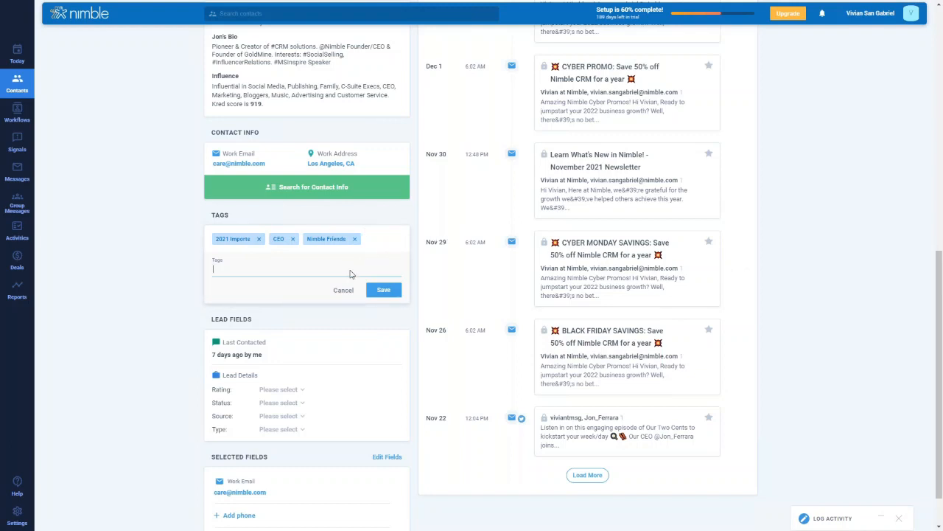
type("T")
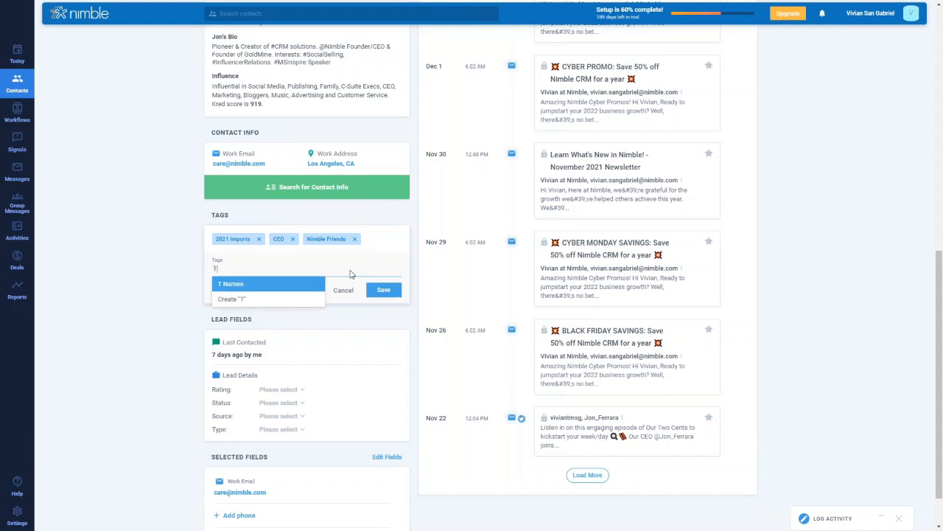
left_click(237, 284)
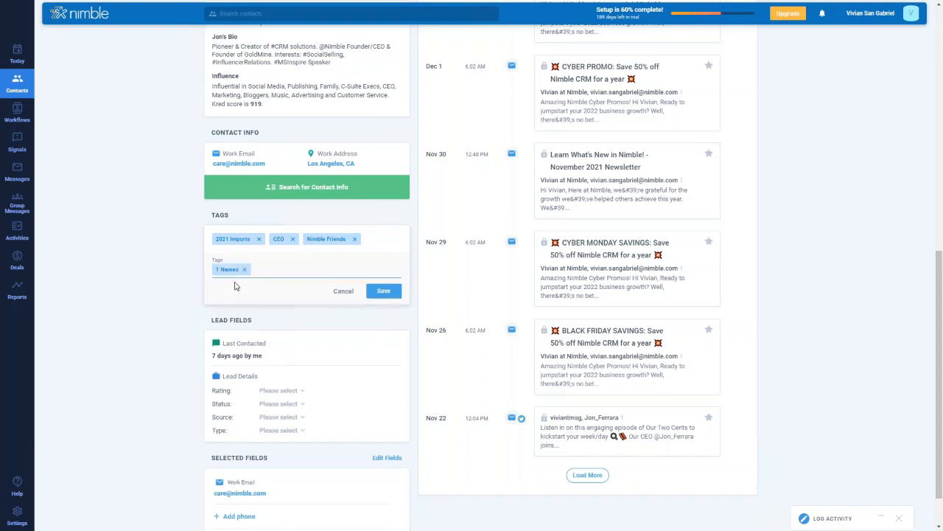
left_click(245, 269)
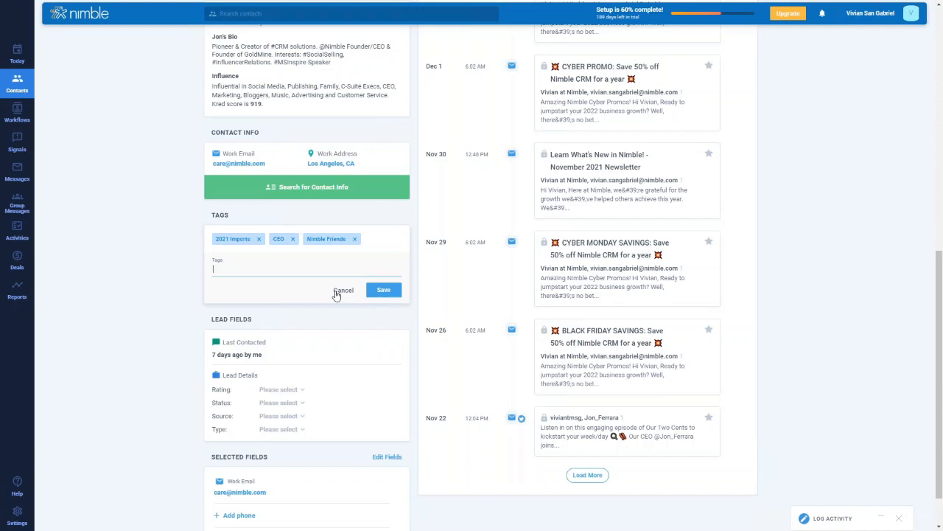
Create the new tag Owner for the contact and save the tags.
type("Owner")
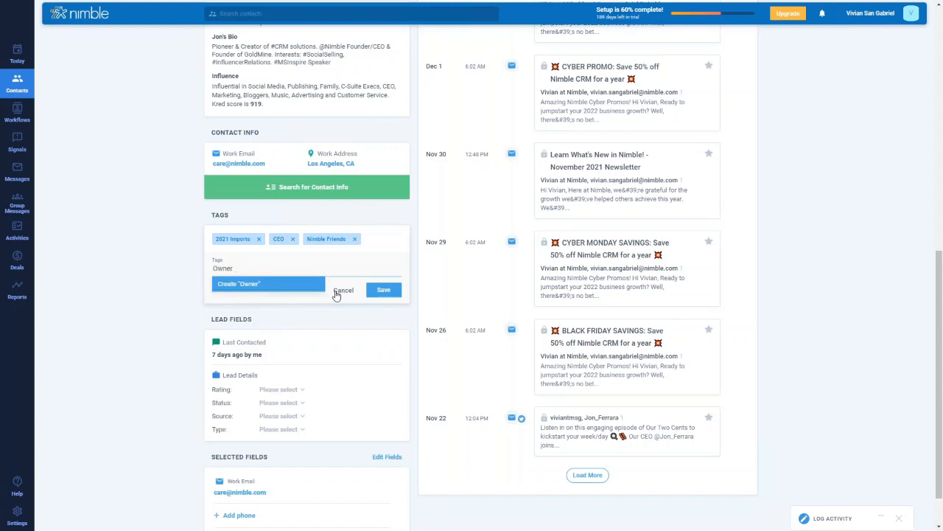
key("Return")
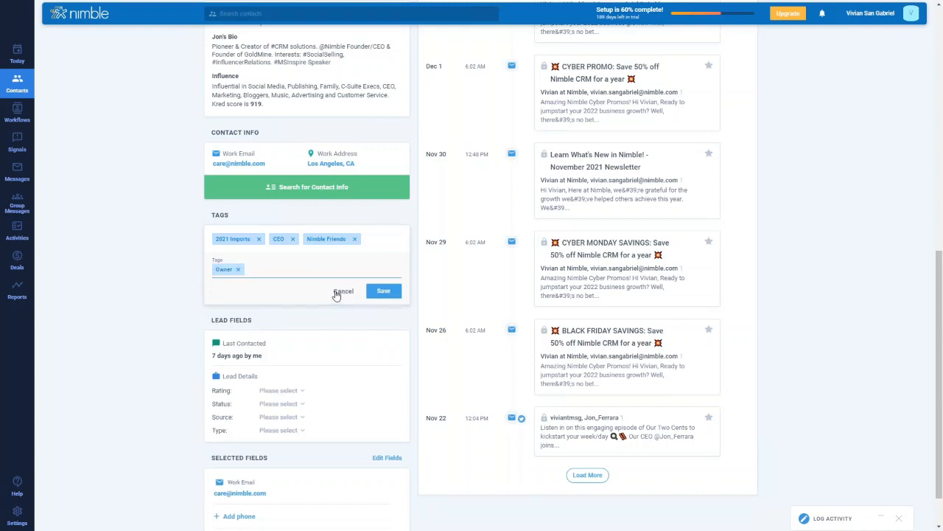
left_click(387, 292)
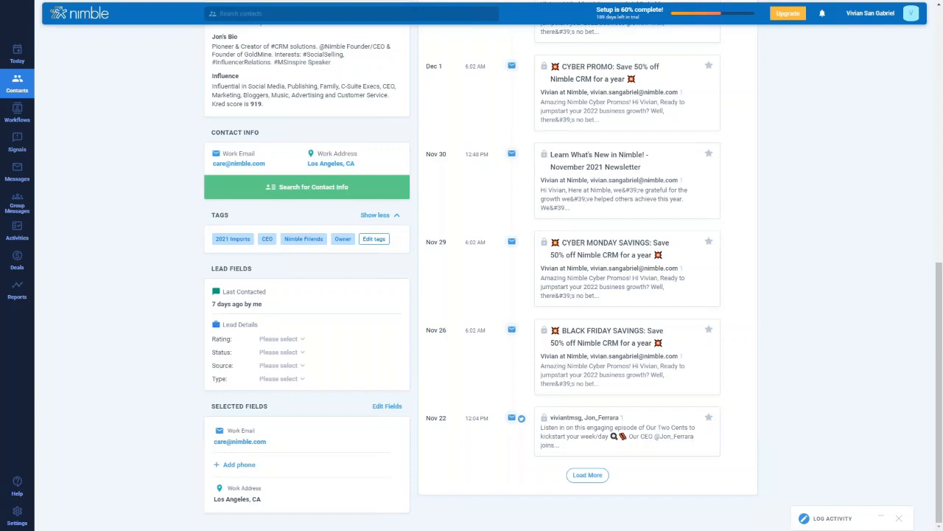
Look through the contact's complete history of past interactions.
scroll(472, 315, "up", 4)
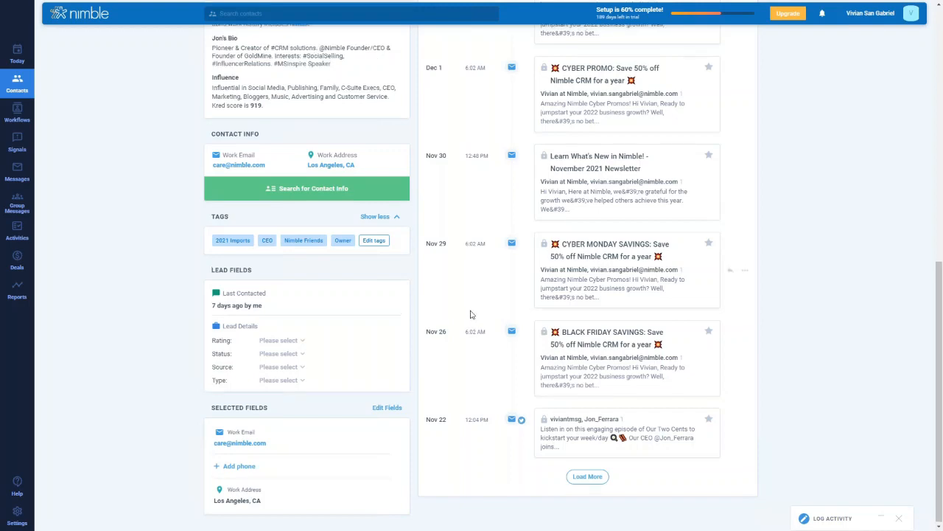
scroll(472, 314, "up", 3)
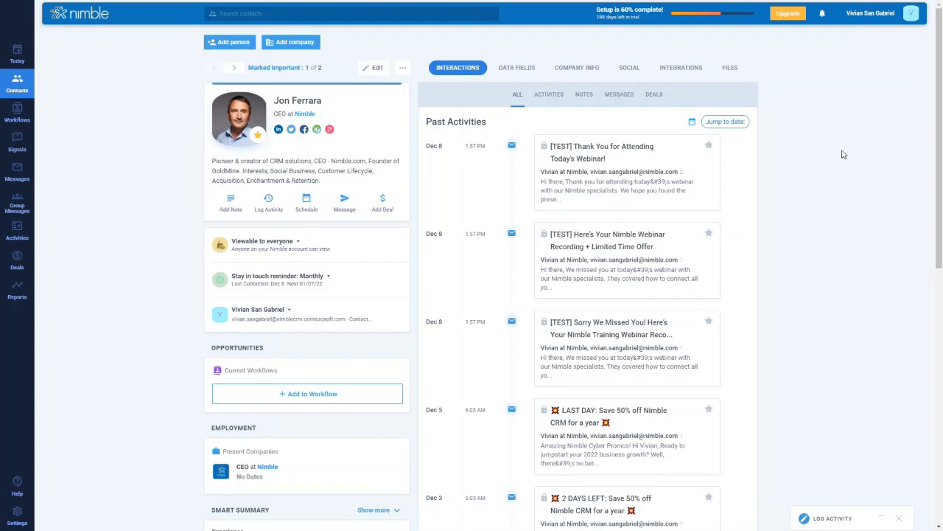
scroll(719, 207, "down", 2)
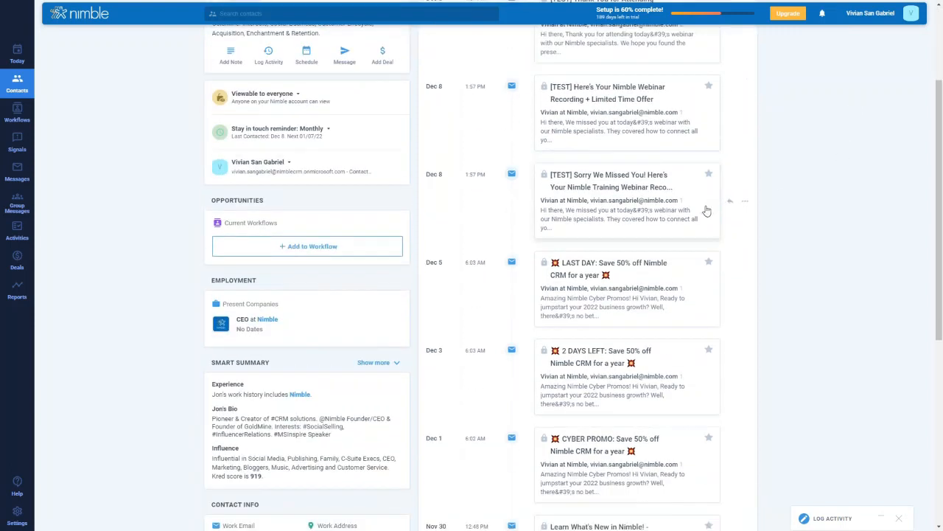
scroll(599, 109, "down", 5)
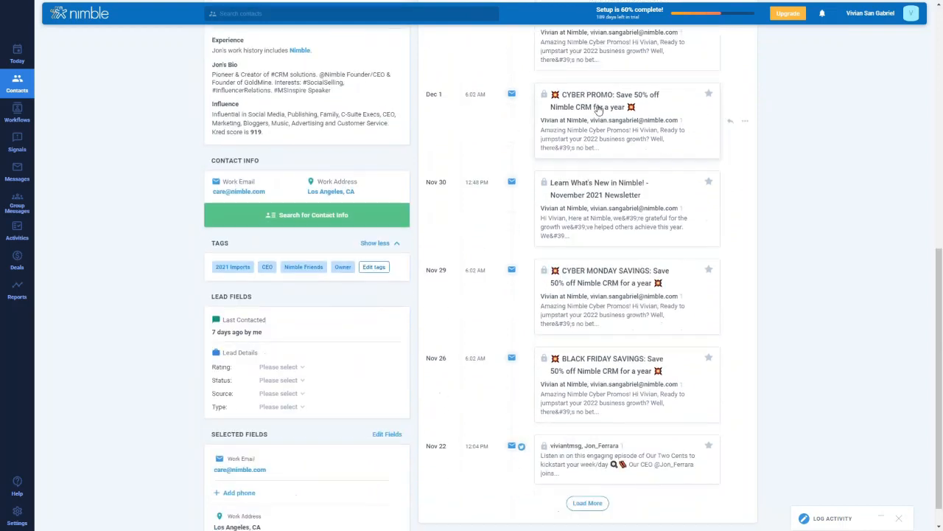
scroll(599, 109, "up", 3)
scroll(599, 108, "up", 5)
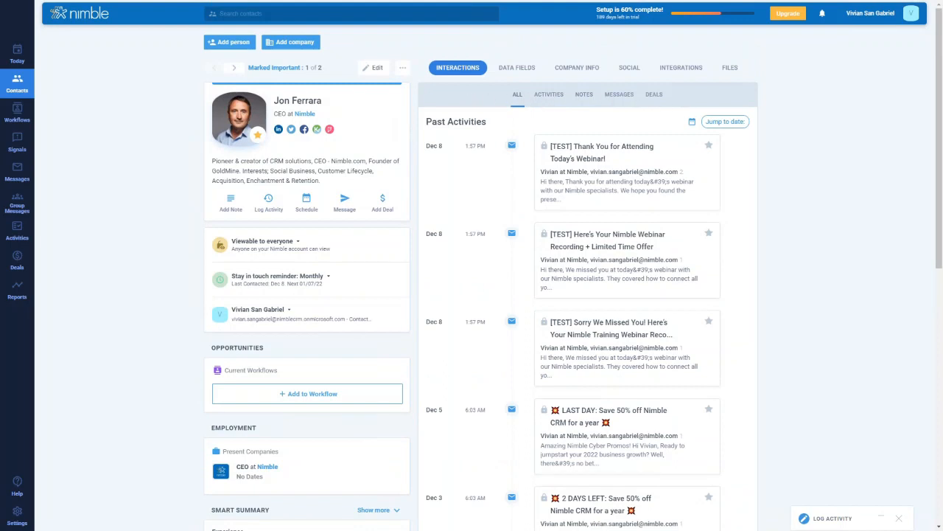
Review the contact's interactions by category: activities filtered to Calls, notes, messages and deals.
left_click(557, 97)
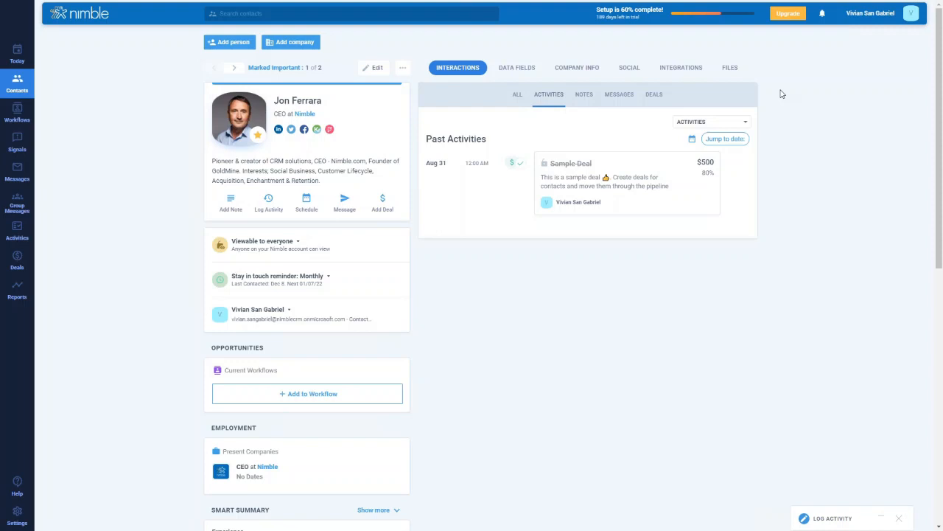
left_click(735, 125)
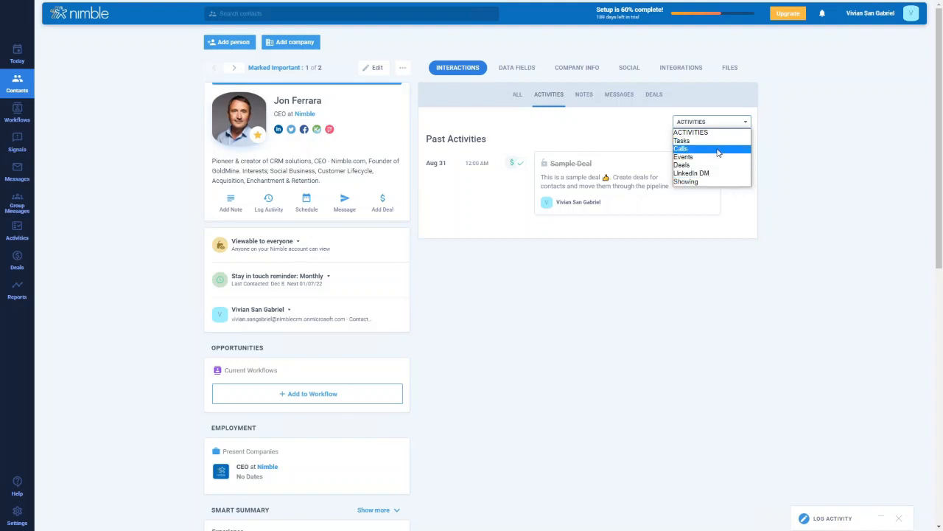
left_click(719, 149)
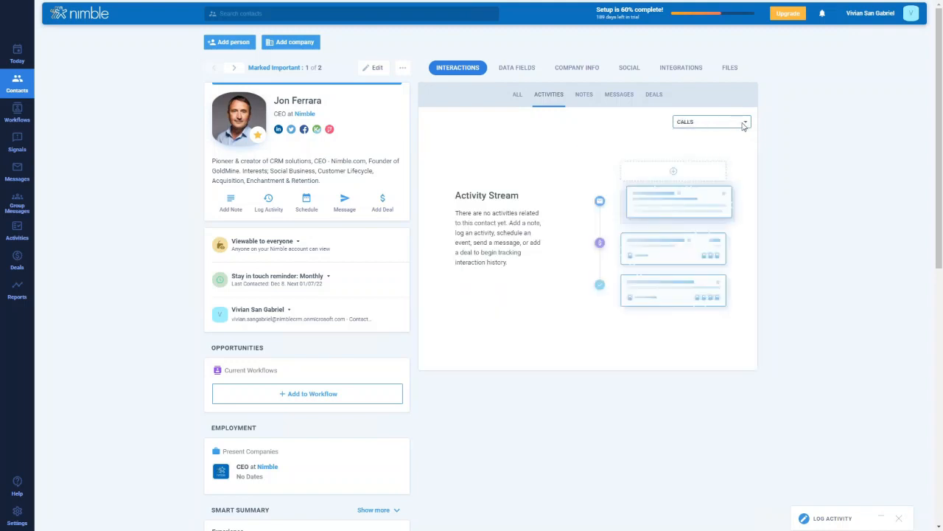
left_click(739, 127)
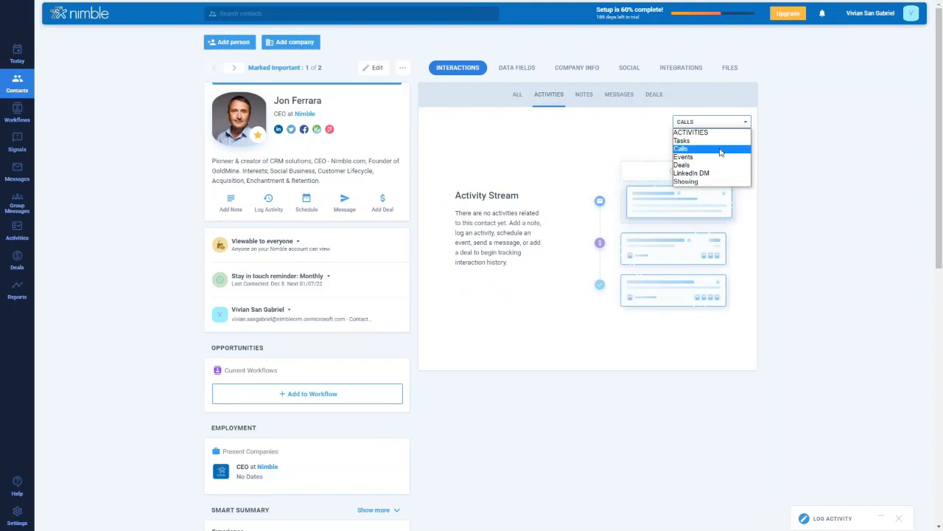
left_click(584, 95)
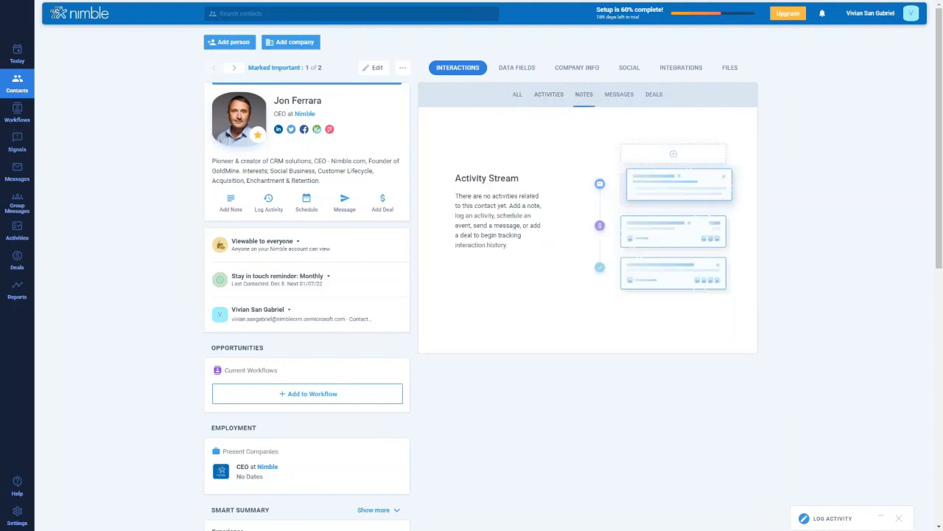
left_click(627, 101)
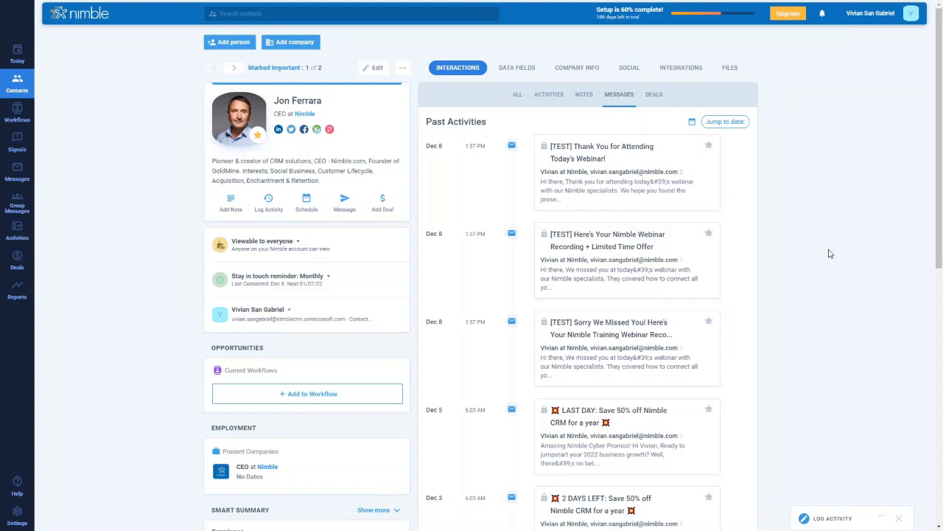
left_click(654, 94)
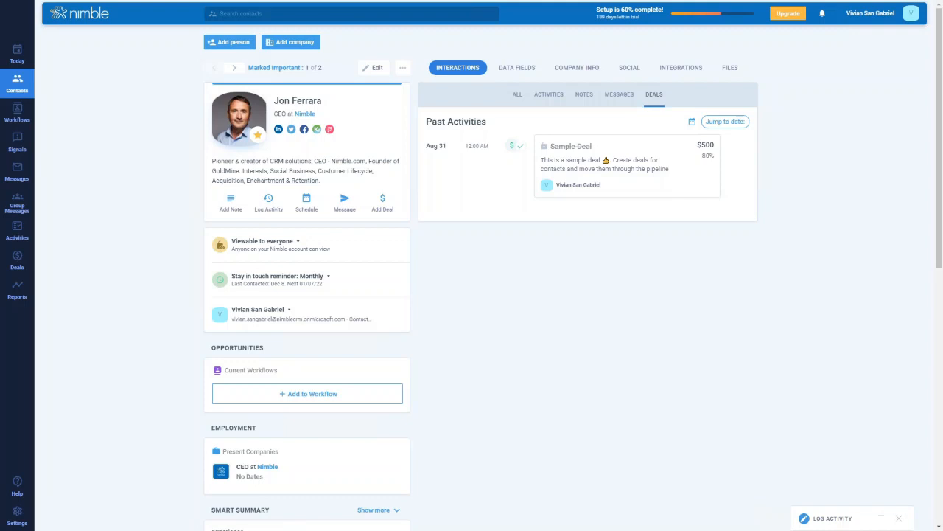
View the contact's data fields and the account's custom Data Fields settings.
left_click(520, 70)
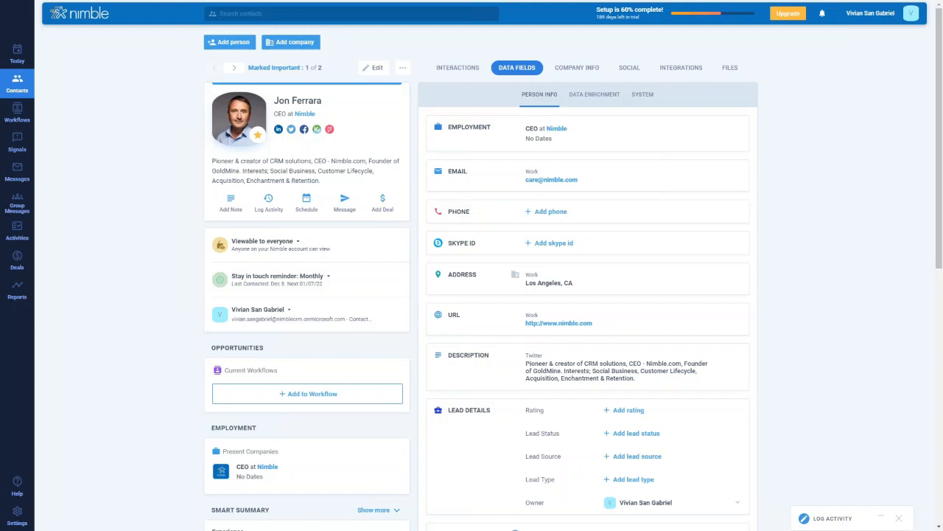
left_click(18, 511)
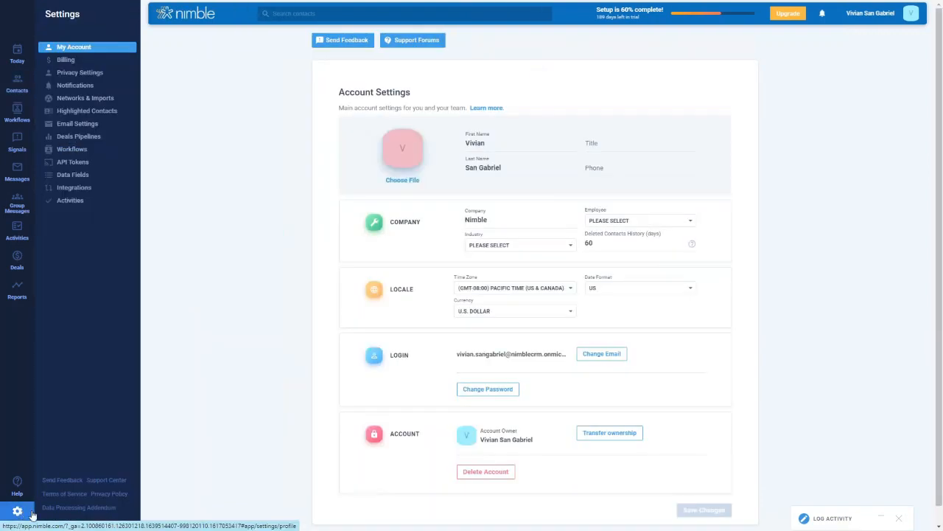
left_click(83, 182)
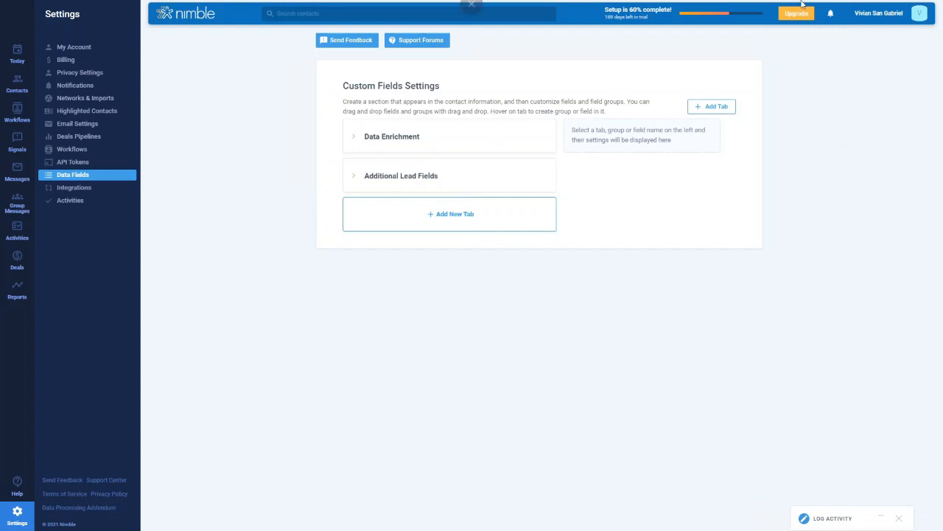
Reopen the Nimble CEO's record from the recently viewed contacts and view its file attachment options.
left_click(14, 84)
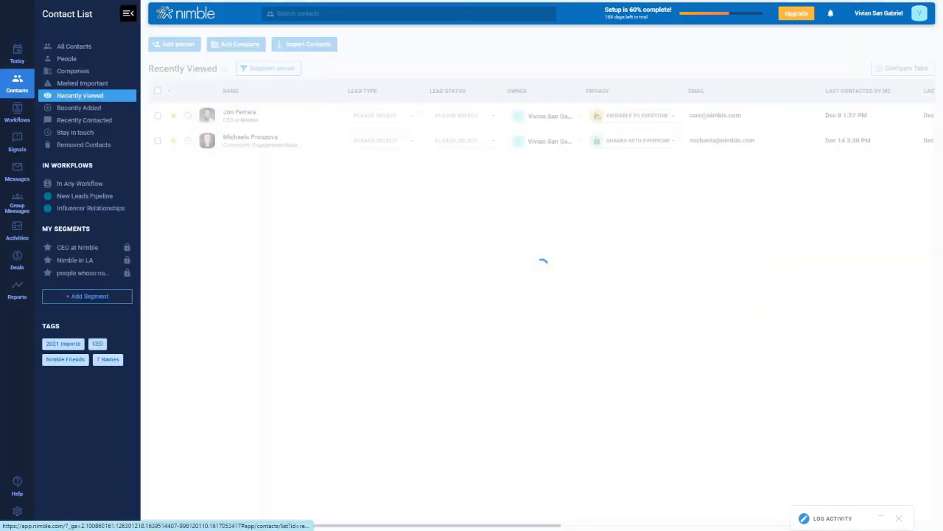
left_click(292, 118)
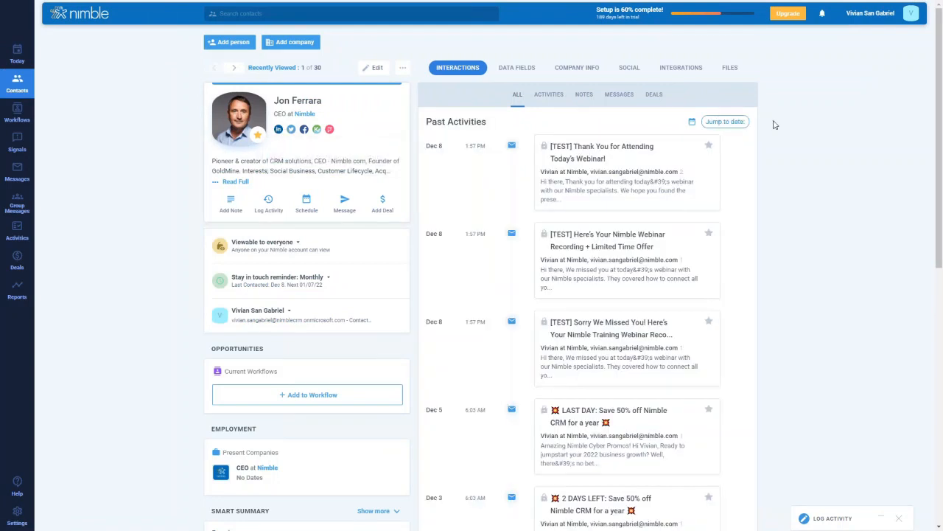
left_click(728, 71)
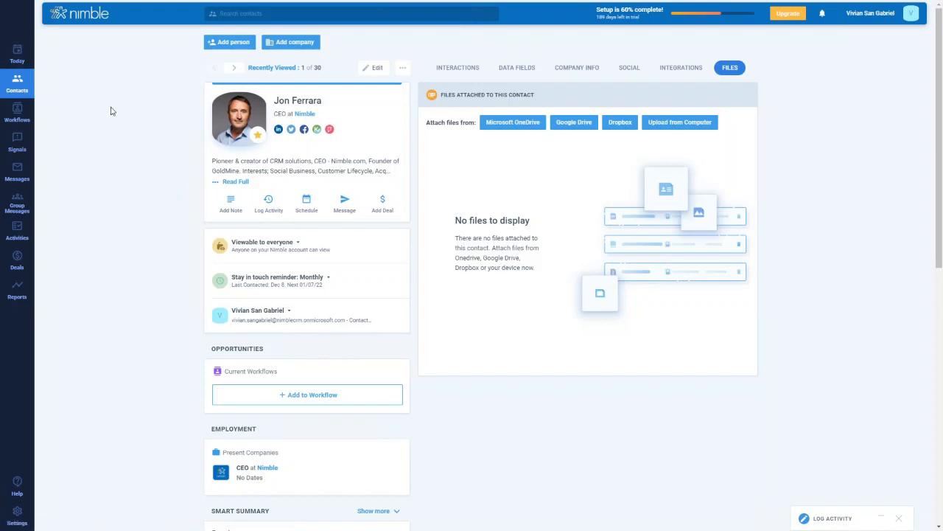
Return to the contact list and start a new segment search.
left_click(14, 85)
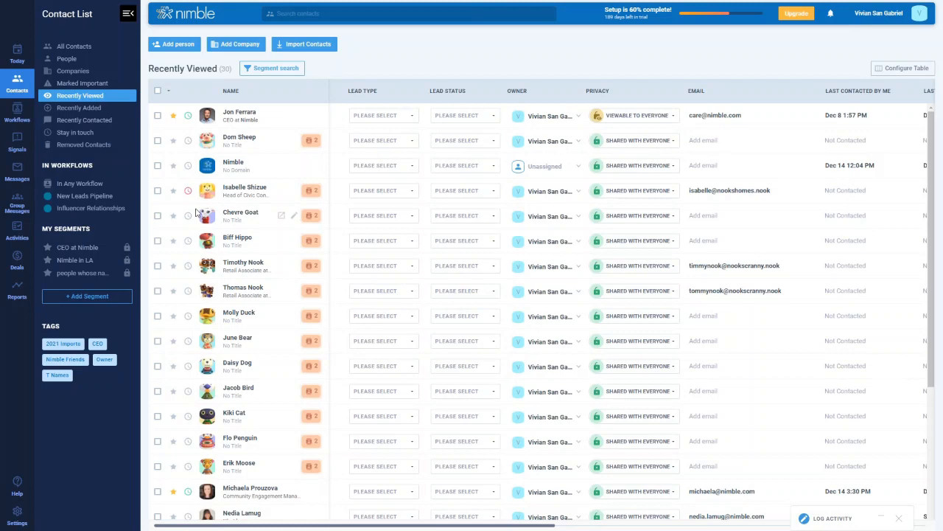
left_click(270, 67)
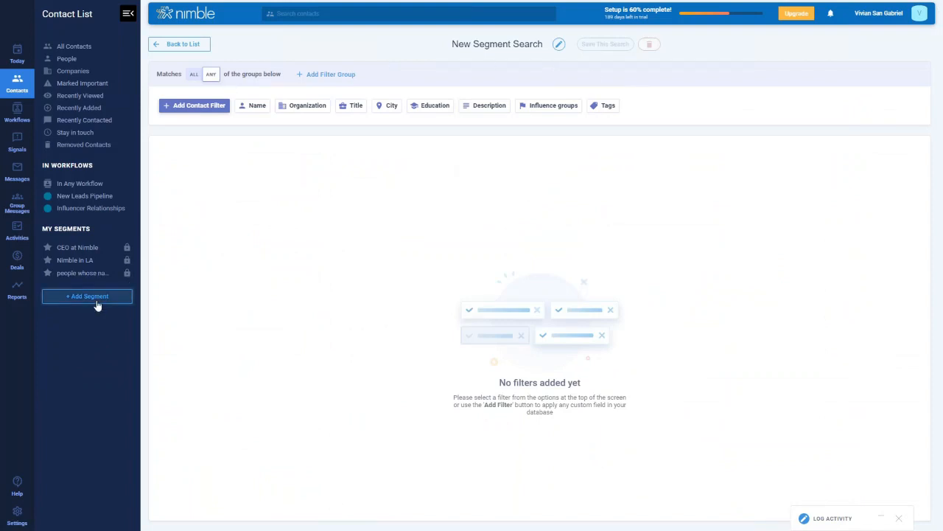
left_click(65, 299)
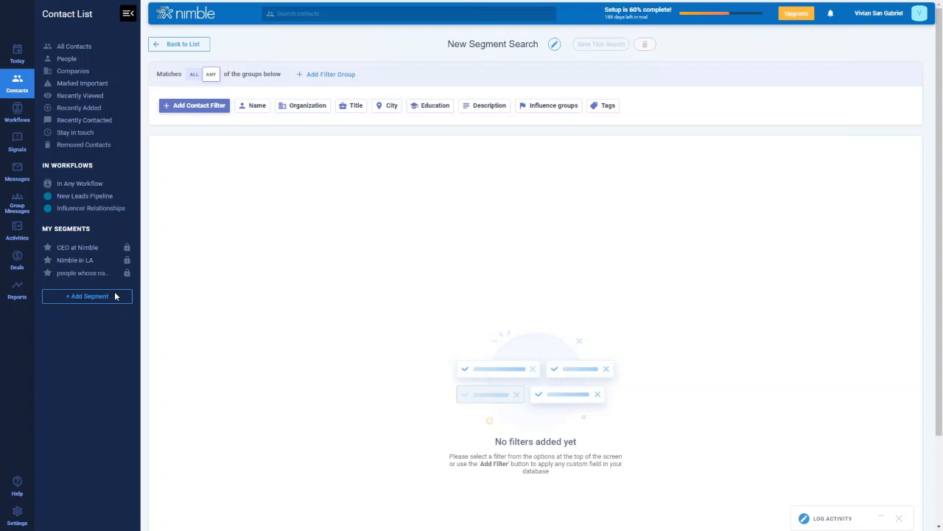
Add the contact filter Email Is Not Empty to the new segment and look through the matching contacts.
left_click(208, 110)
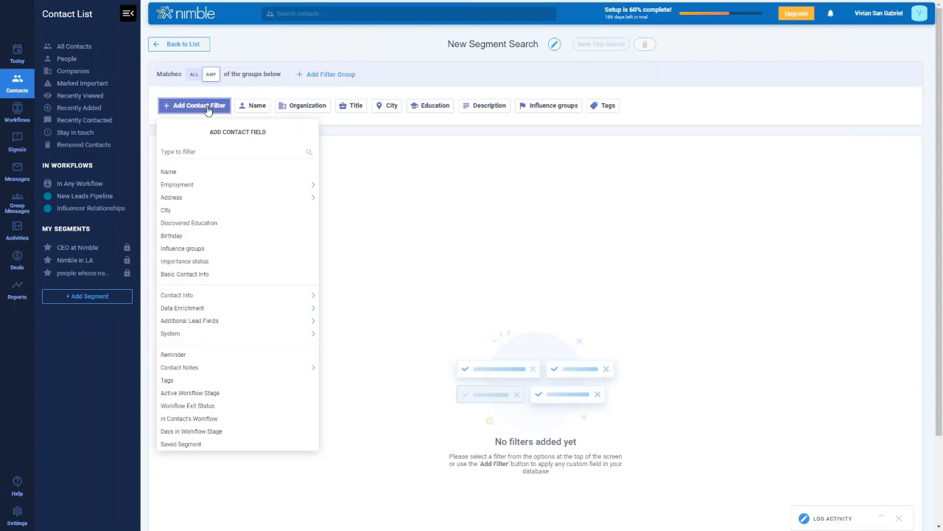
left_click(204, 147)
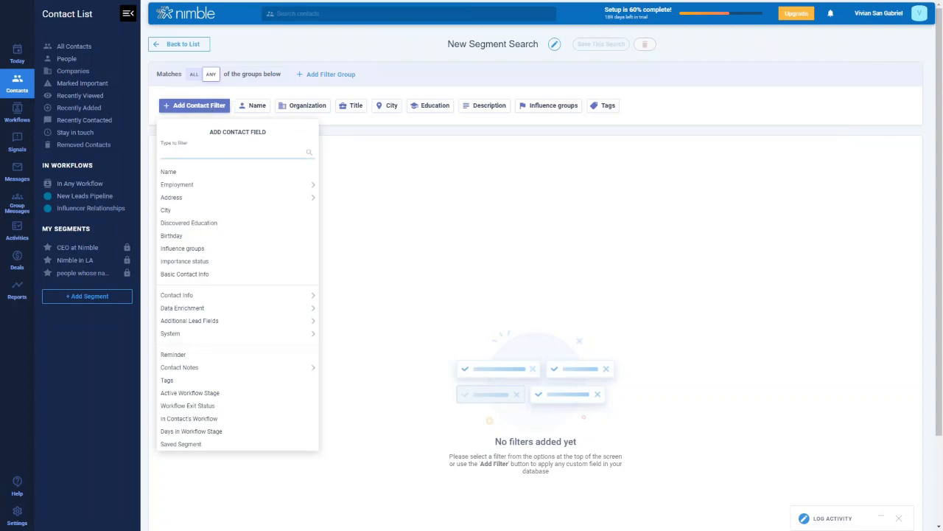
type("email")
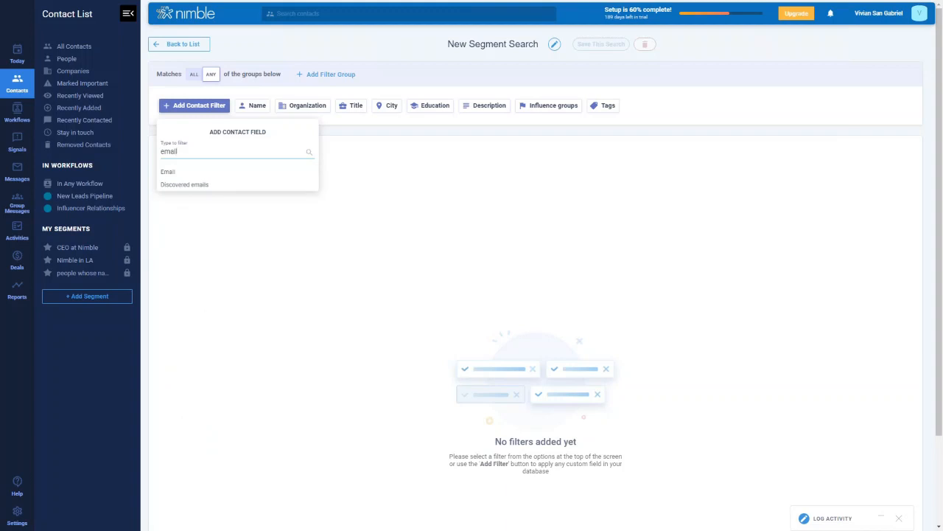
left_click(184, 171)
left_click(243, 175)
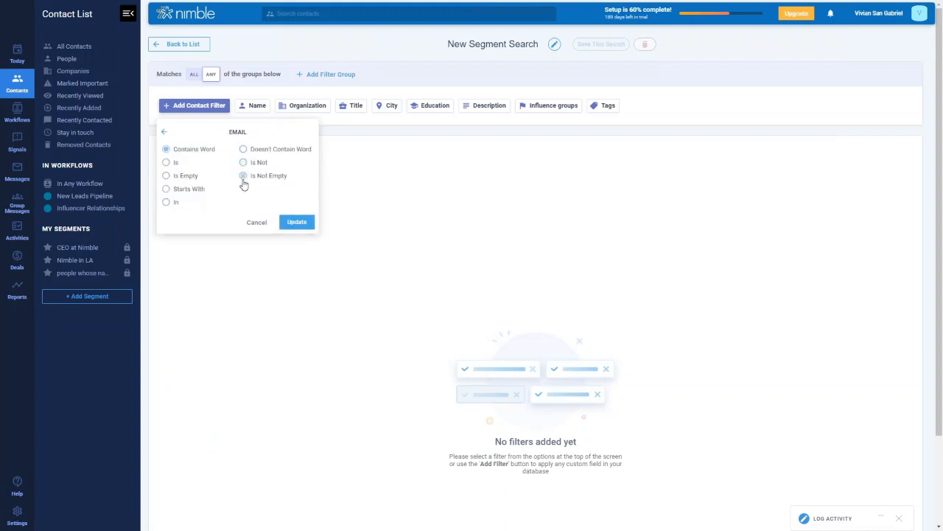
left_click(297, 222)
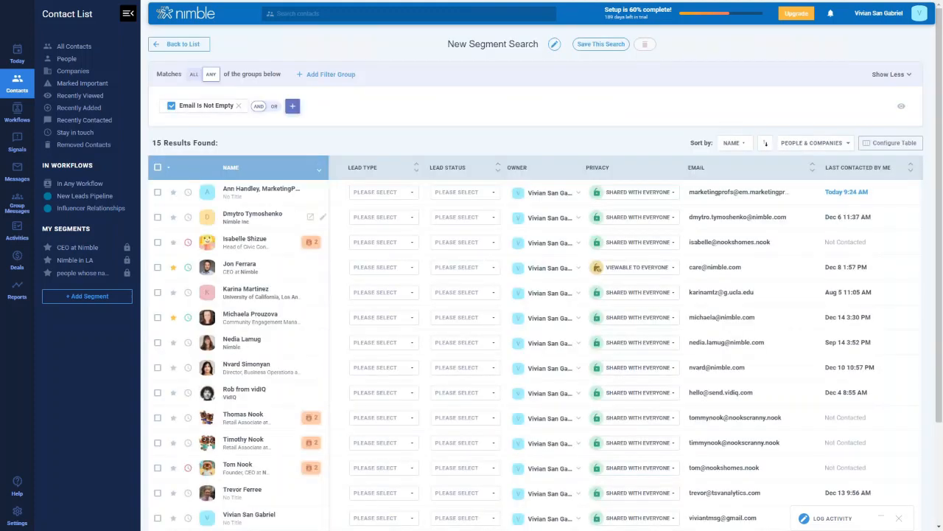
scroll(258, 351, "down", 3)
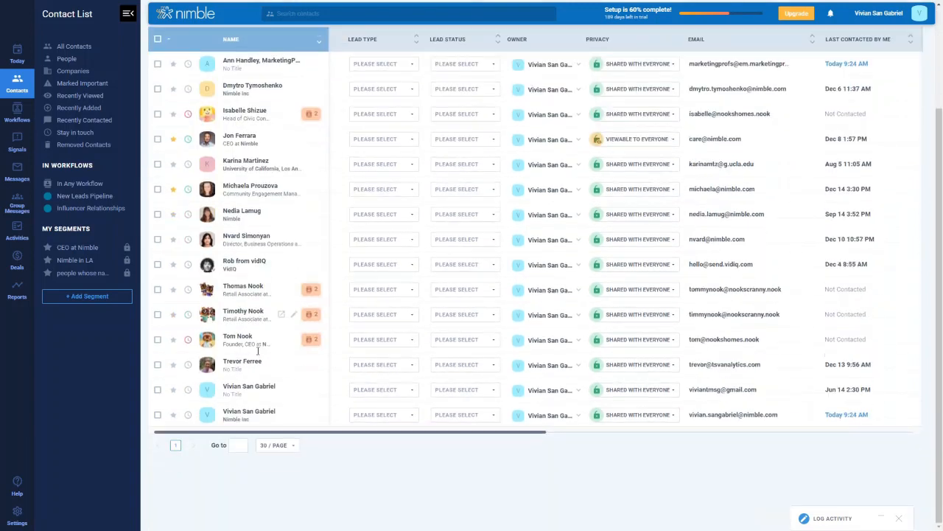
scroll(419, 152, "up", 3)
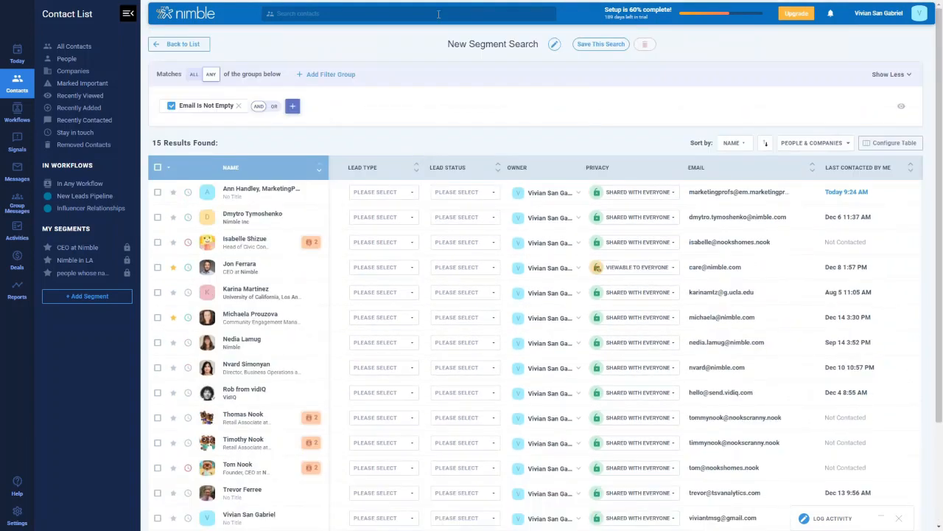
Add a second segment filter, Last contacted by Team with Date Not Specified, combined with the email filter by AND.
left_click(293, 106)
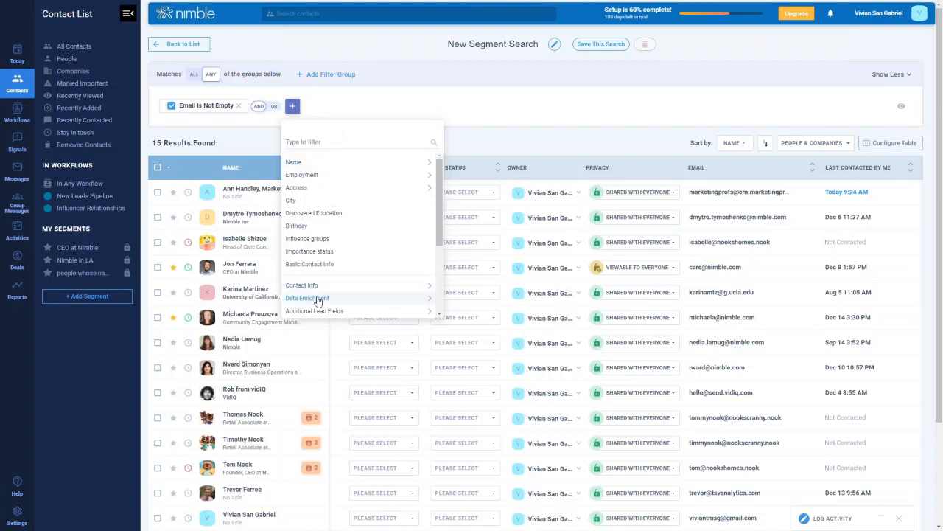
left_click(358, 142)
type("addi")
key("BackSpace")
key("BackSpace")
key("BackSpace")
key("BackSpace")
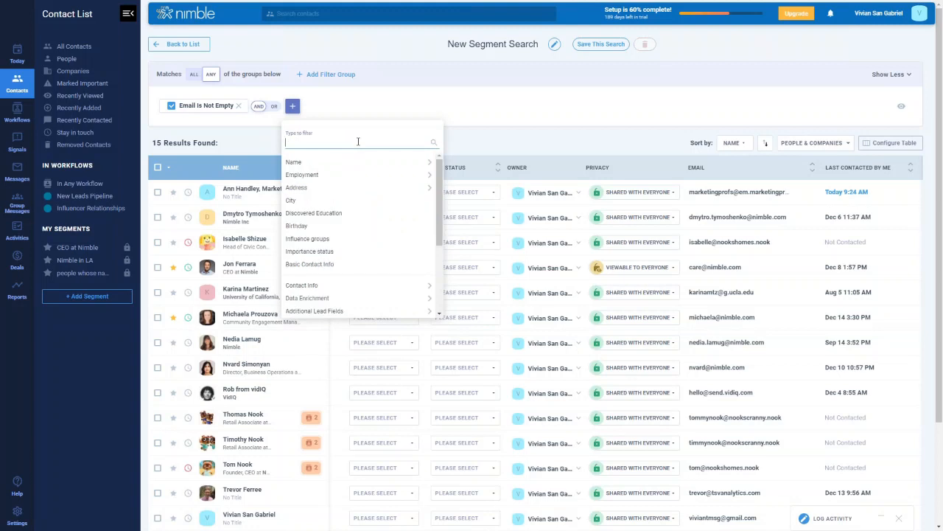
type("last")
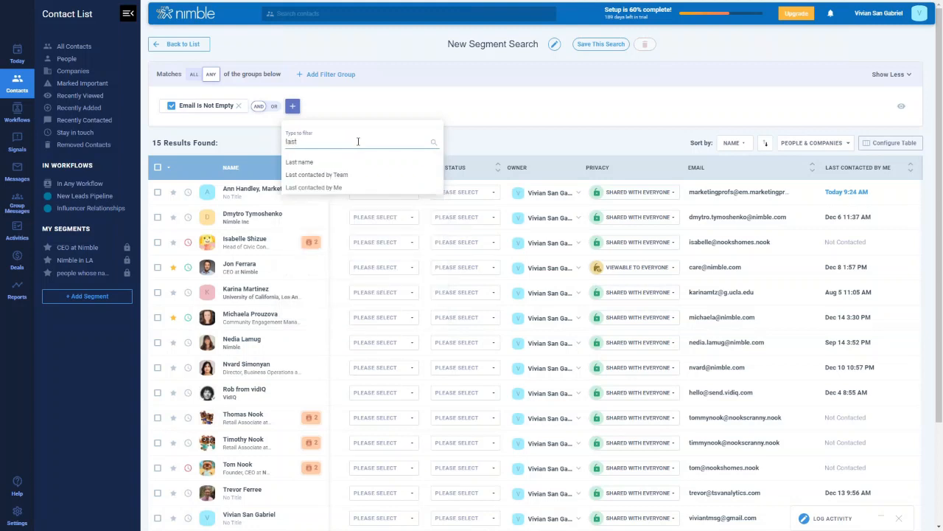
left_click(342, 177)
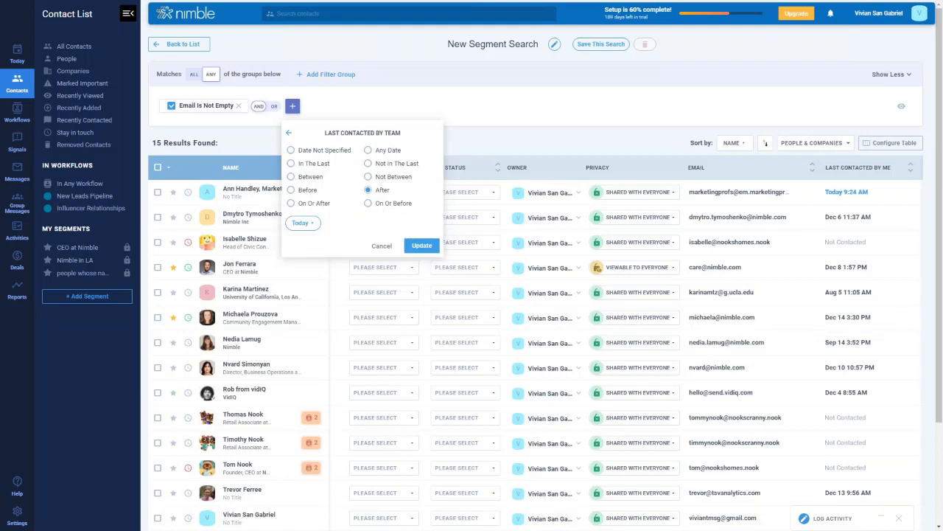
left_click(292, 151)
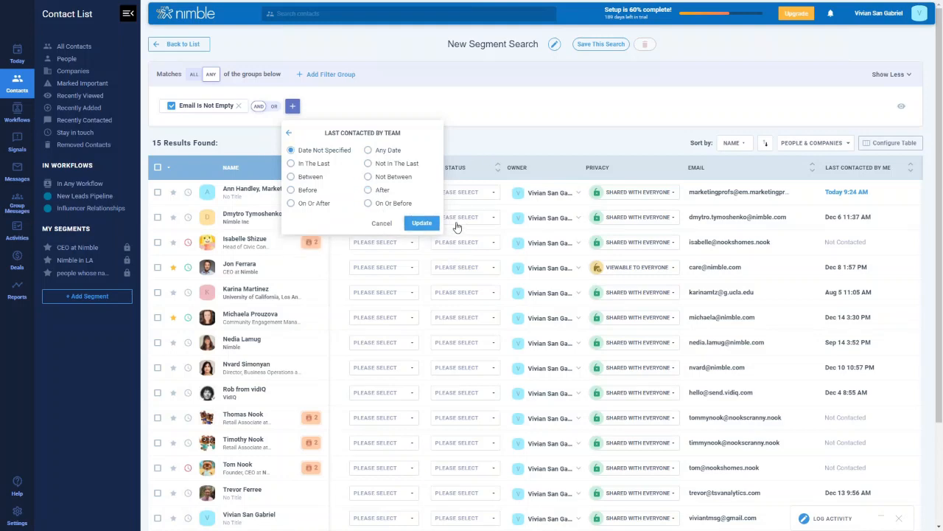
left_click(423, 223)
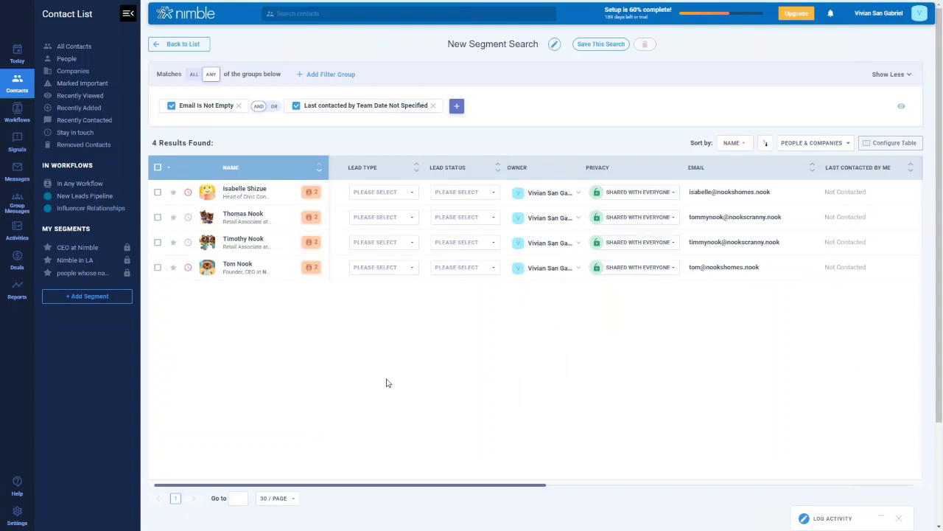
Select all contacts in the segment results and view the bulk importance, tag, reminder and Actions options without applying any.
left_click(158, 169)
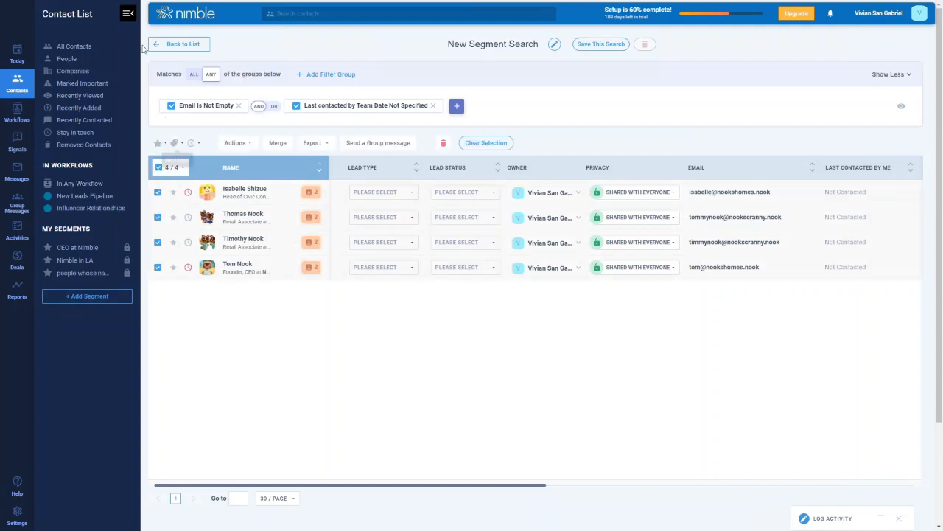
left_click(167, 147)
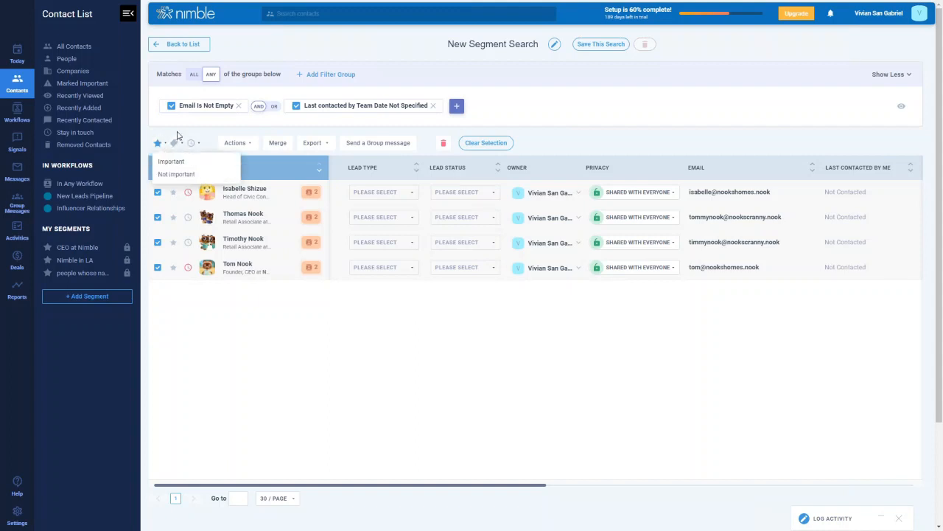
left_click(178, 143)
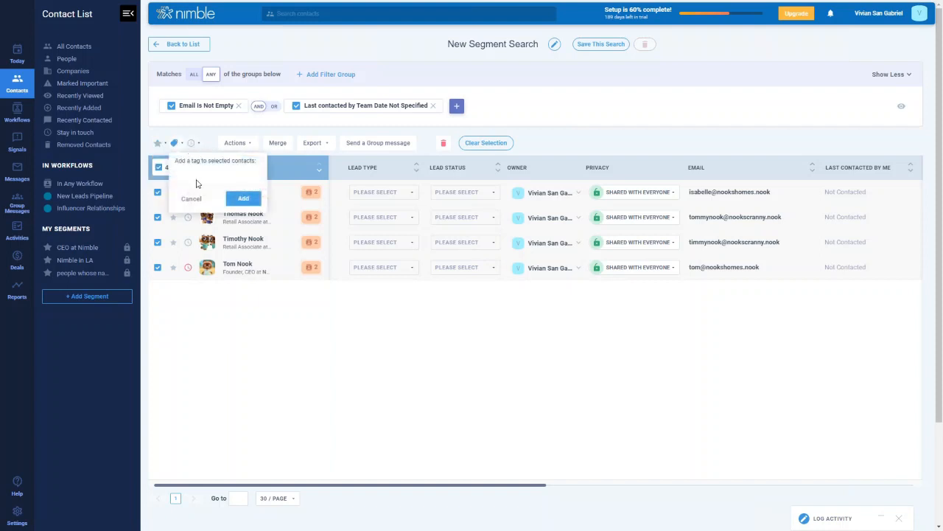
left_click(192, 144)
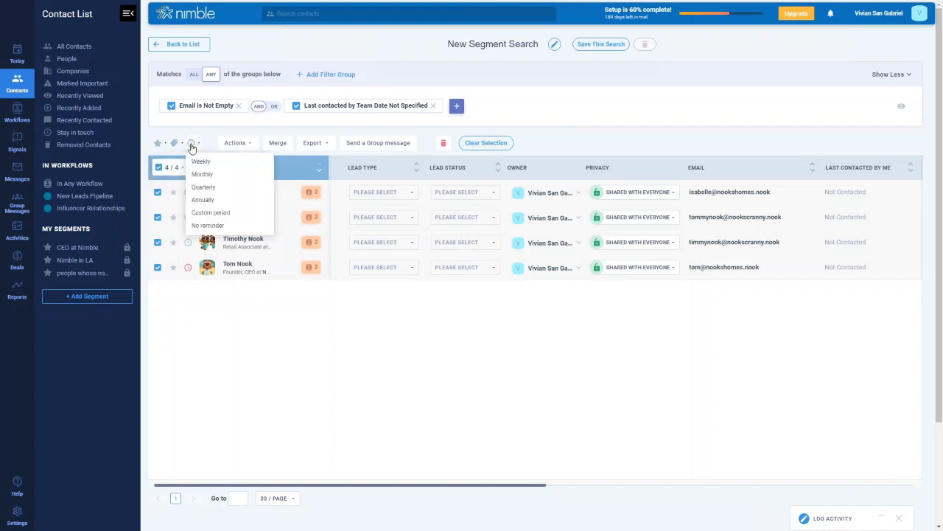
left_click(245, 145)
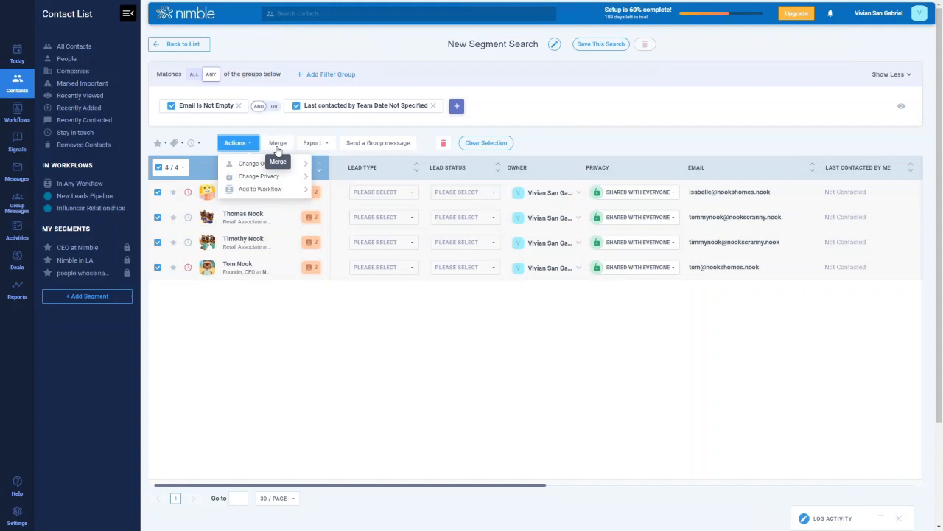
left_click(302, 133)
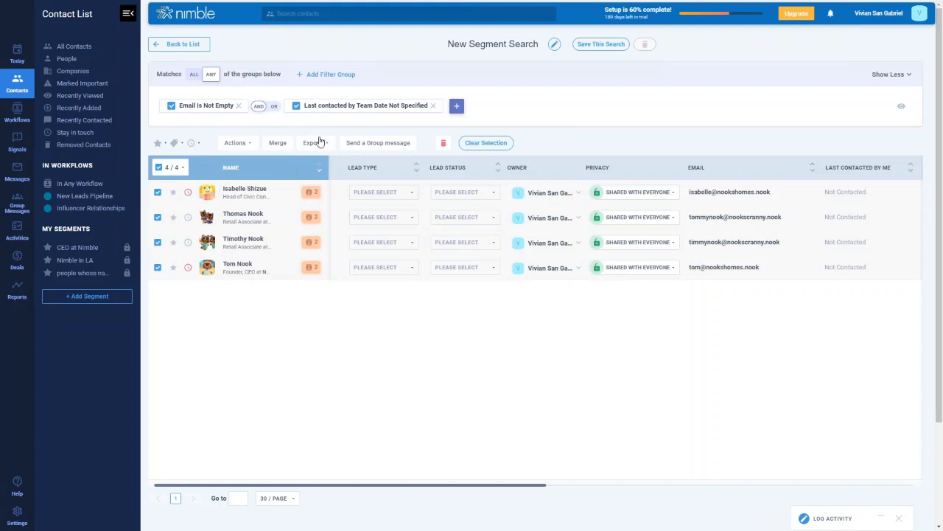
View the export formats for the selected contacts and start a group message from the selection.
left_click(320, 145)
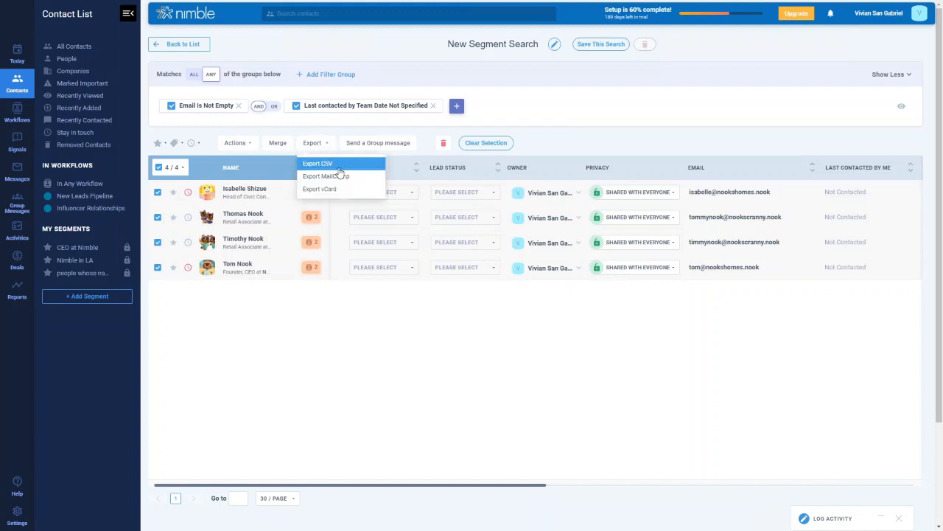
left_click(391, 132)
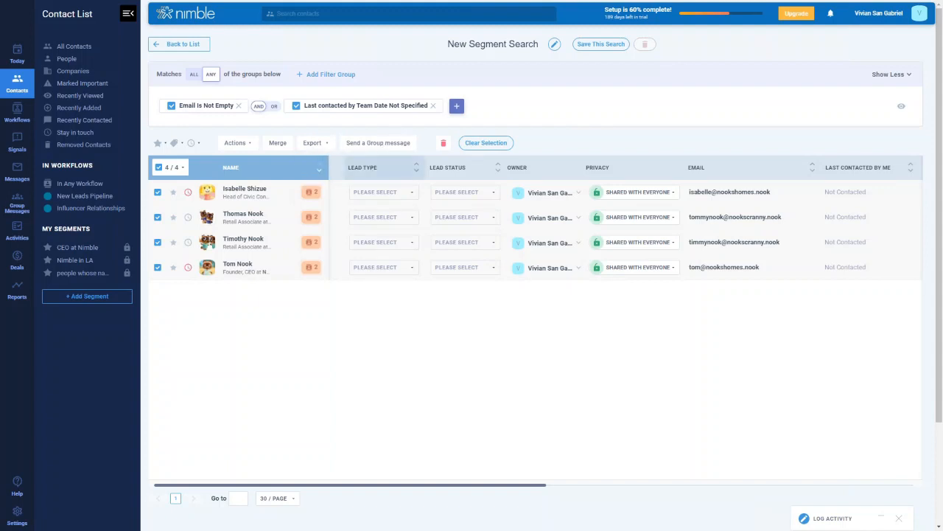
left_click(395, 143)
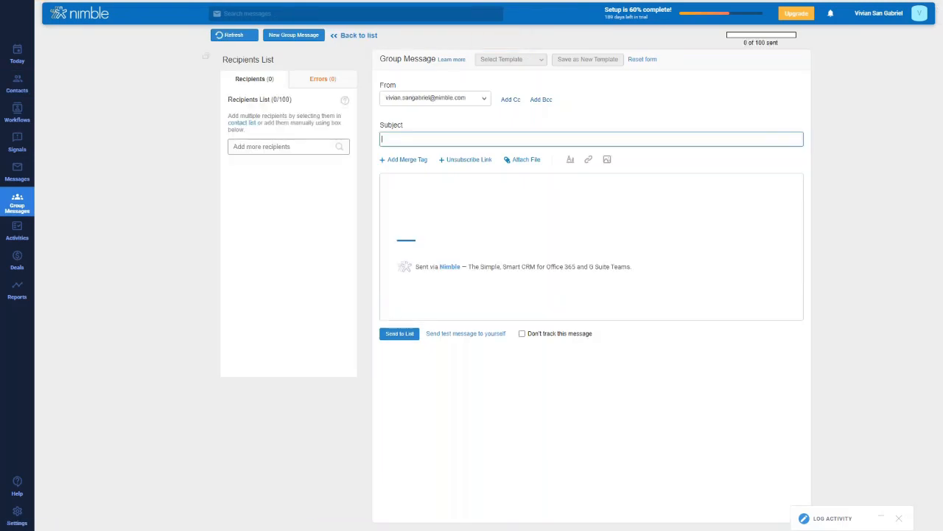
left_click(17, 260)
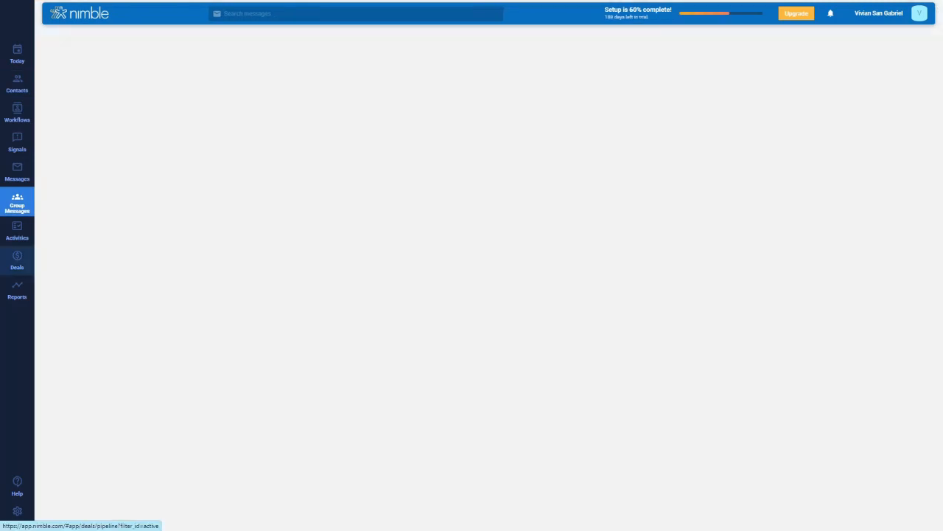
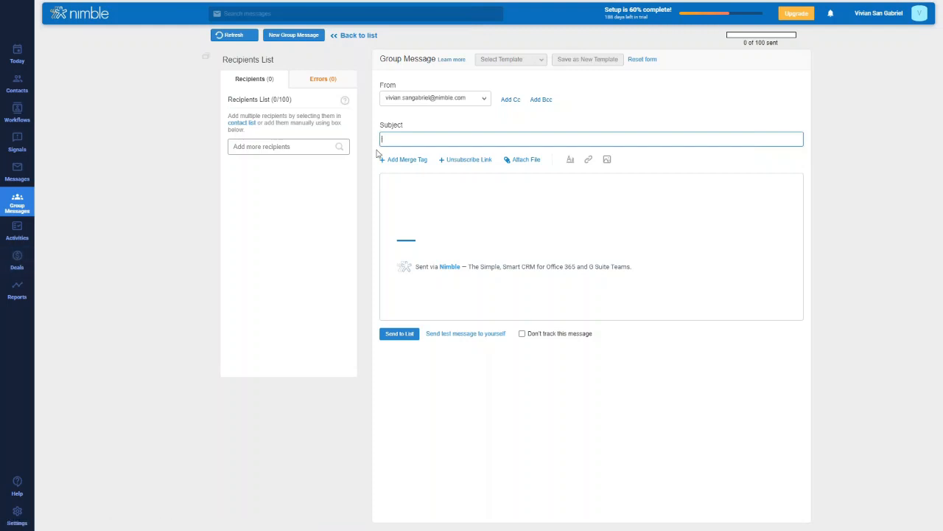
Begin the group message body with the greeting "Hi *|FName|*," using the first-name merge tag.
left_click(395, 186)
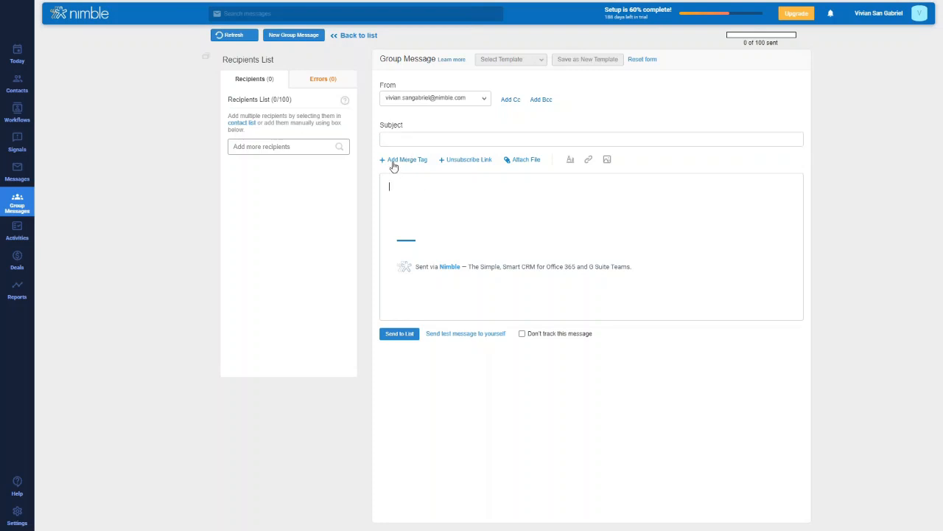
left_click(393, 161)
left_click(398, 173)
left_click_drag(437, 189, 385, 189)
left_click(440, 203)
left_click_drag(426, 187, 388, 187)
left_click(436, 184)
type("Hi *|FName|*")
left_click(452, 190)
View the template options offered for the group message without choosing one.
left_click(541, 59)
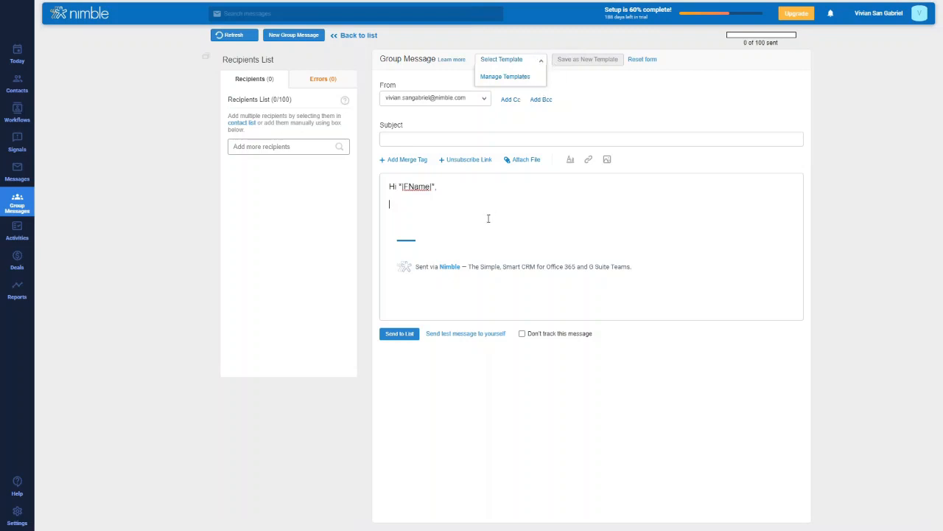
left_click(593, 65)
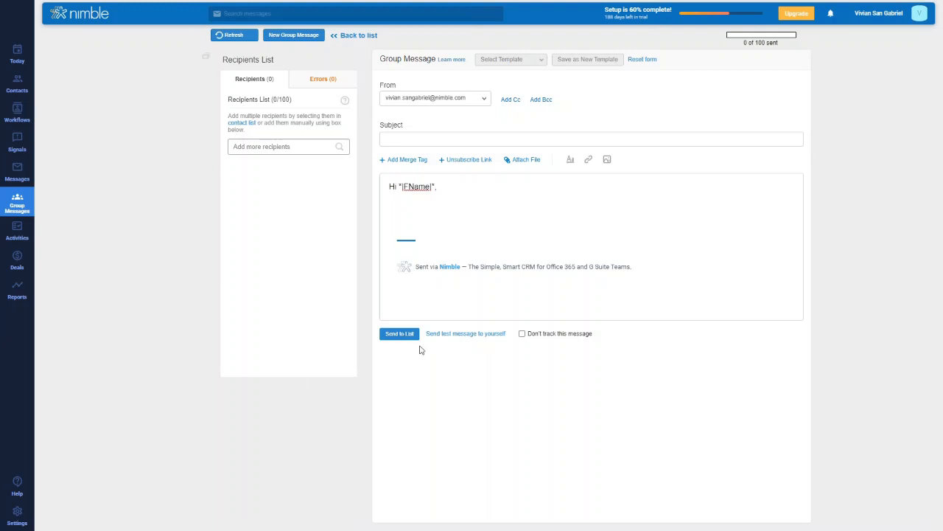
Open the Email Settings and view the templates and the email signature editor without changing the signature.
left_click(17, 518)
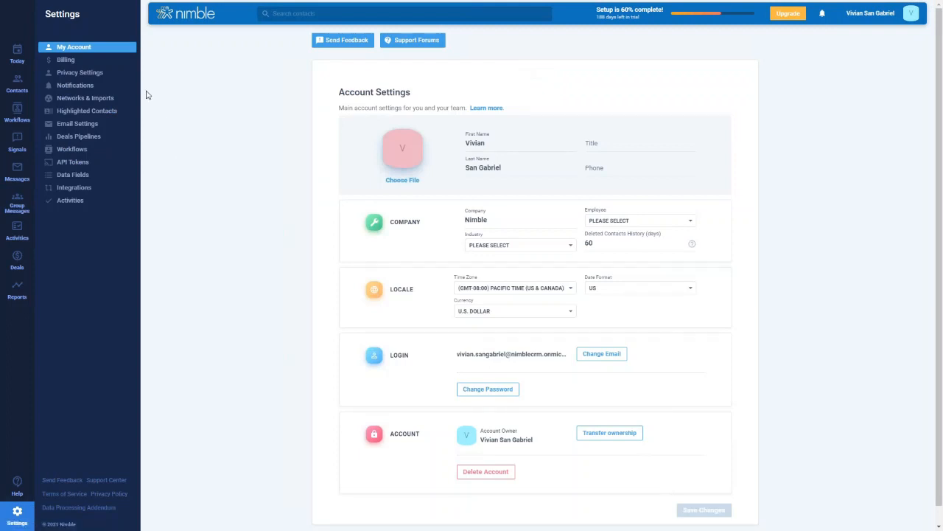
left_click(95, 128)
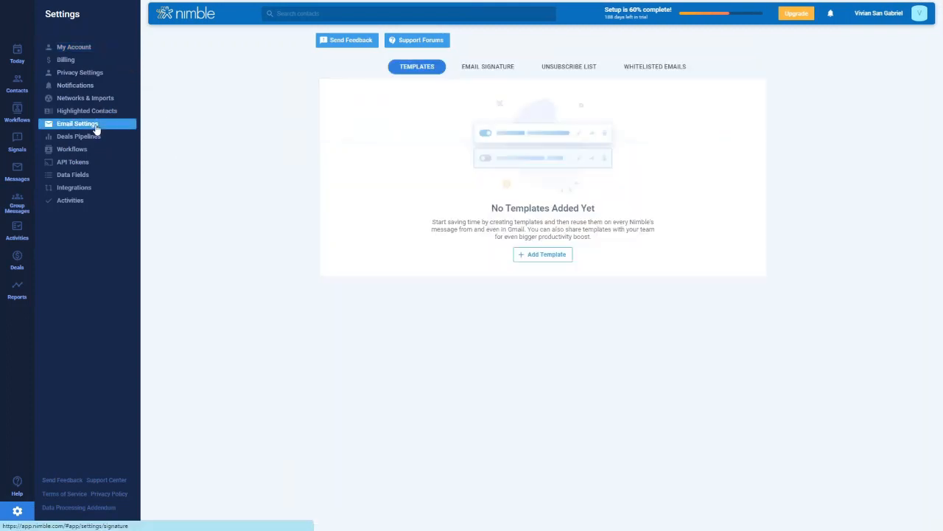
left_click(486, 66)
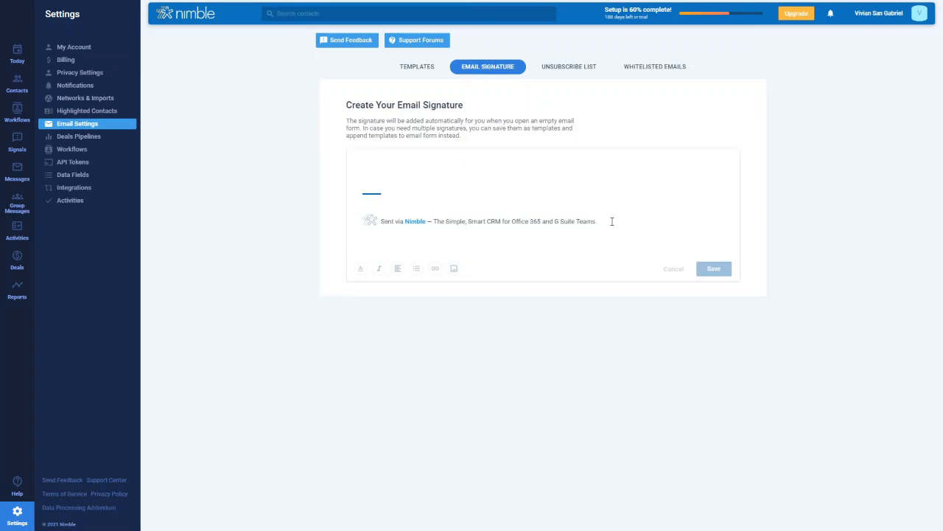
left_click(409, 175)
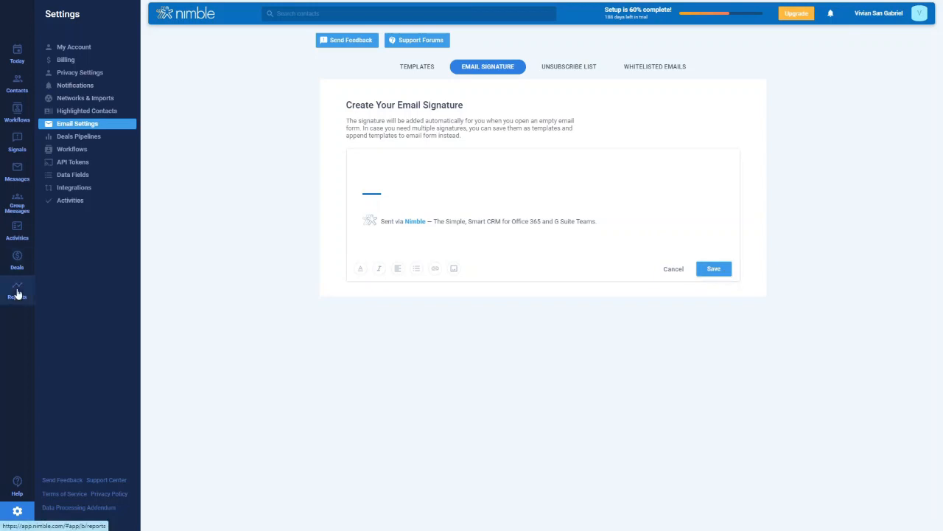
Return to the Group Messages overview and look at its message list.
left_click(21, 206)
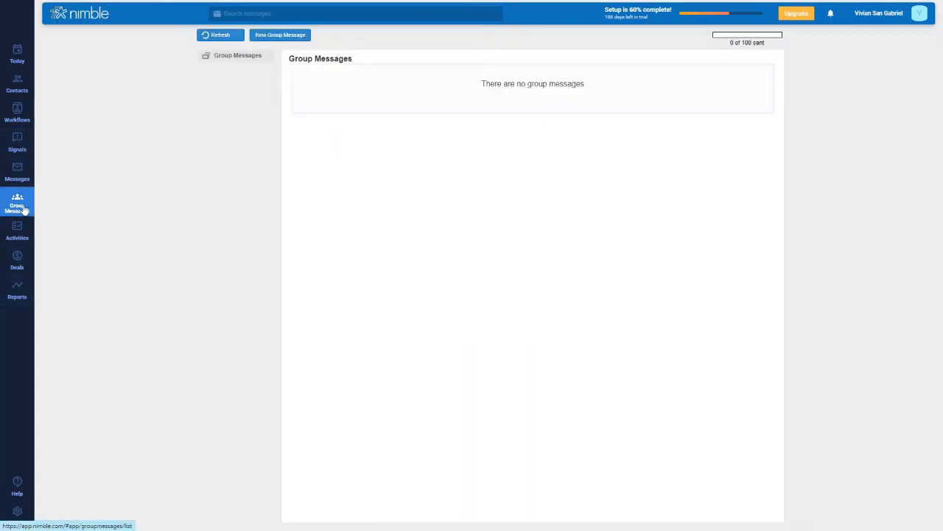
left_click(18, 177)
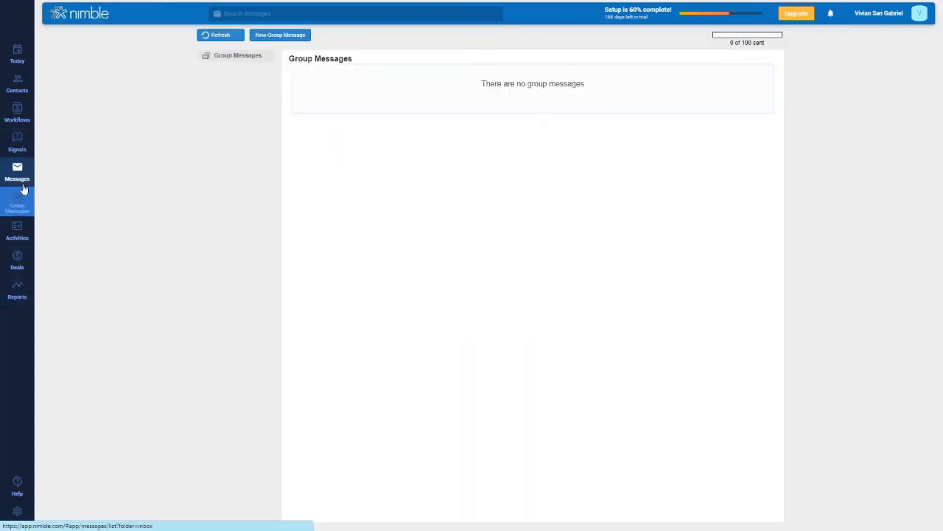
left_click(16, 211)
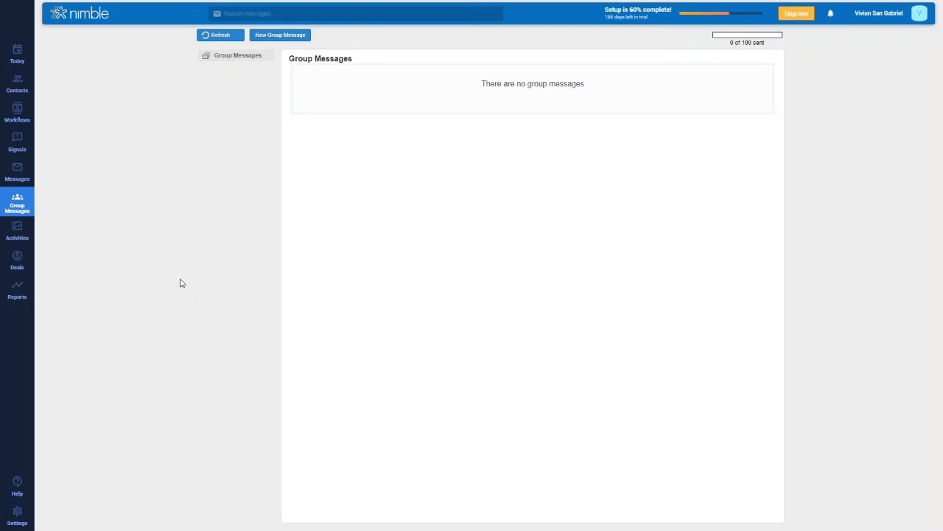
Open the Activities agenda and view the new-activity form, closing it without creating a task.
left_click(17, 232)
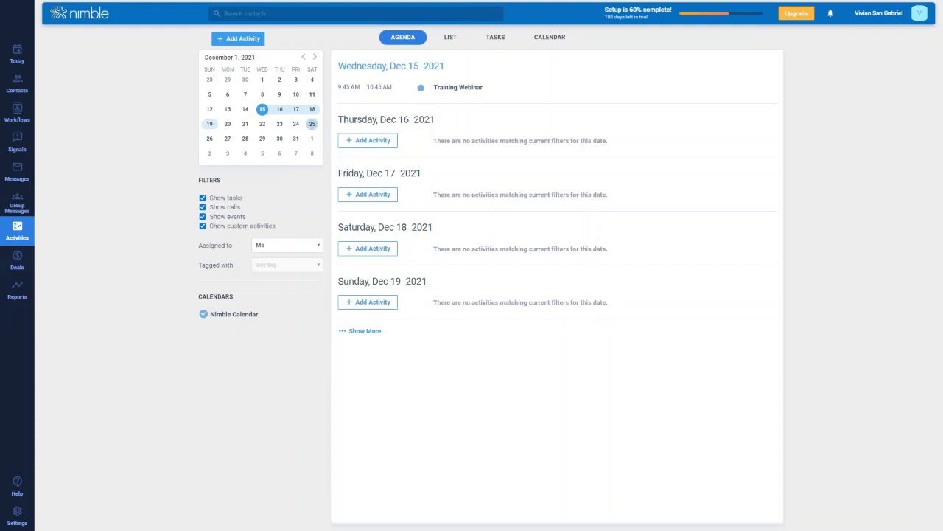
left_click(237, 41)
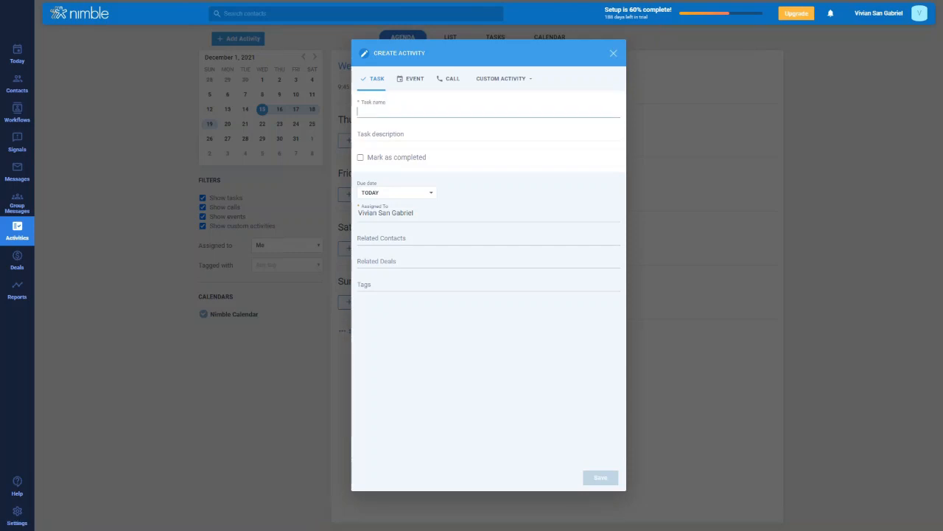
left_click(614, 53)
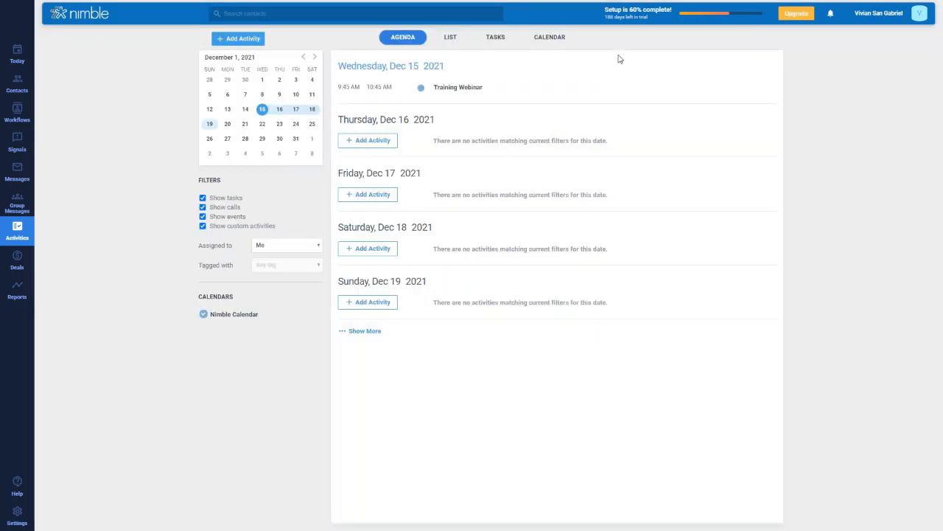
Show the activities as a list and inspect the Assigned to filter and the export options without applying either.
left_click(452, 42)
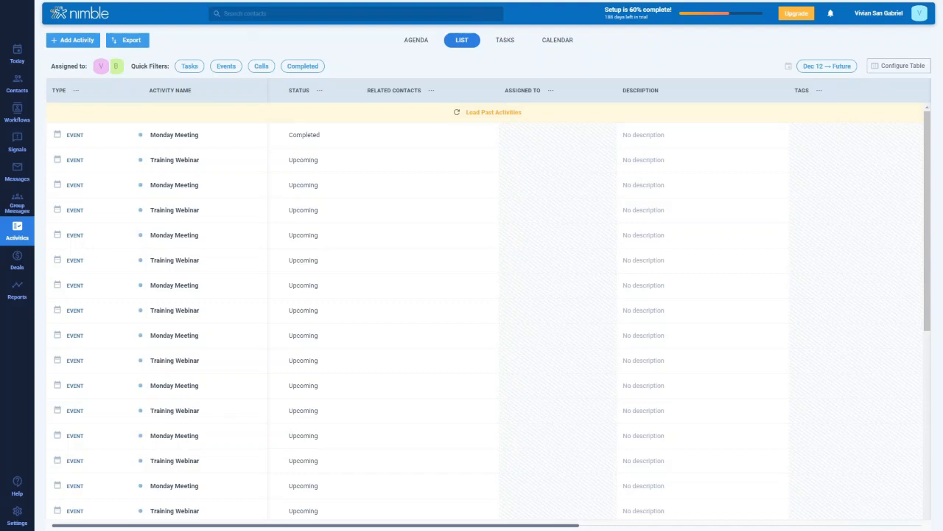
left_click(105, 70)
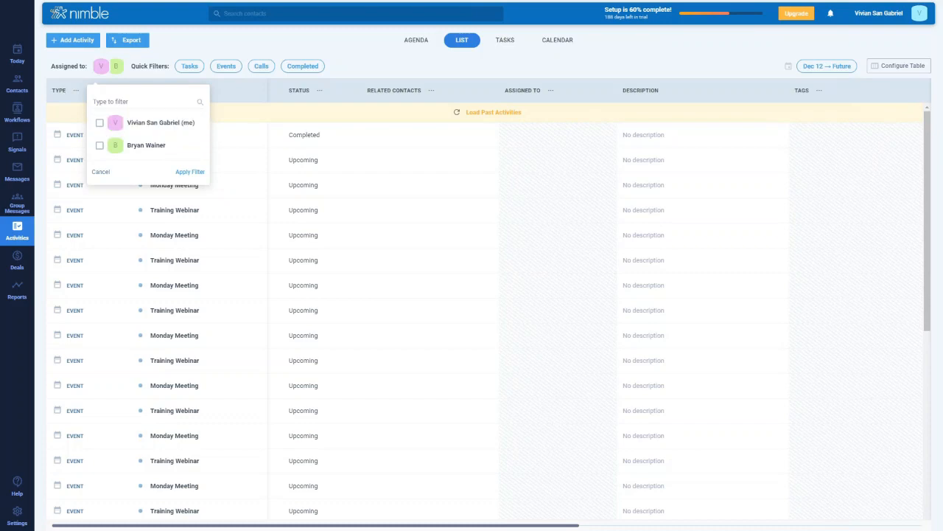
left_click(210, 53)
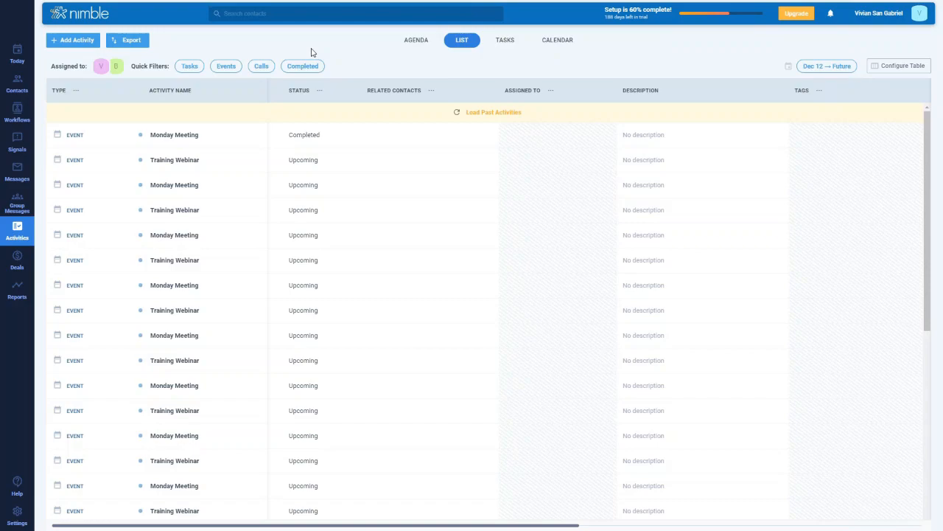
left_click(130, 40)
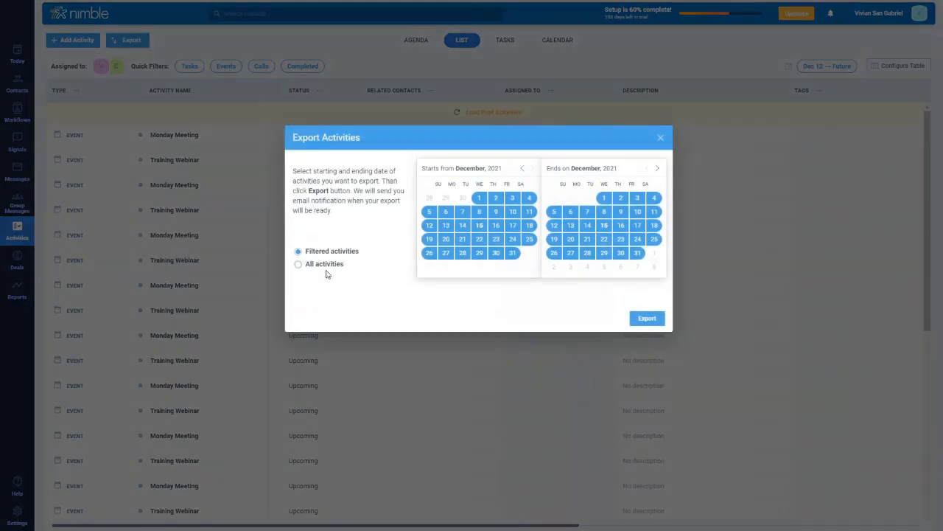
left_click(660, 138)
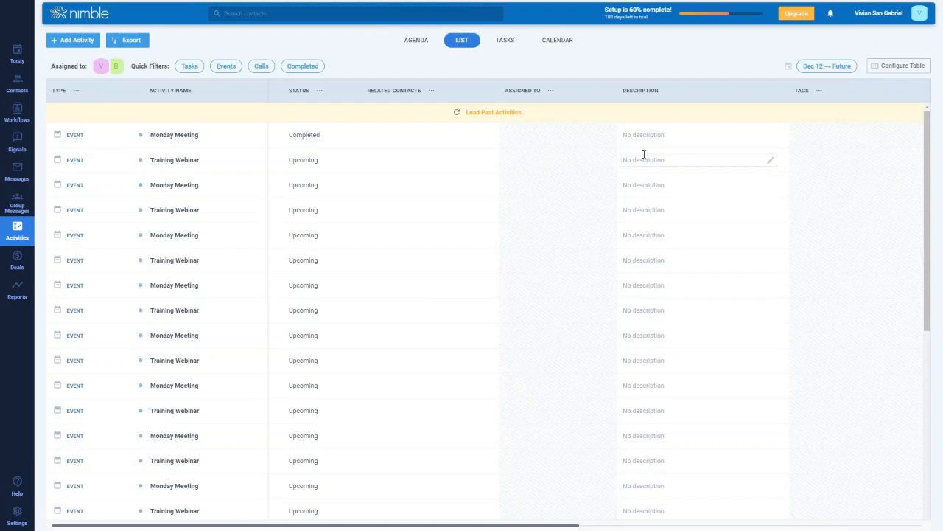
Open the Workflows board and switch it to the New Leads Pipeline workflow.
left_click(17, 112)
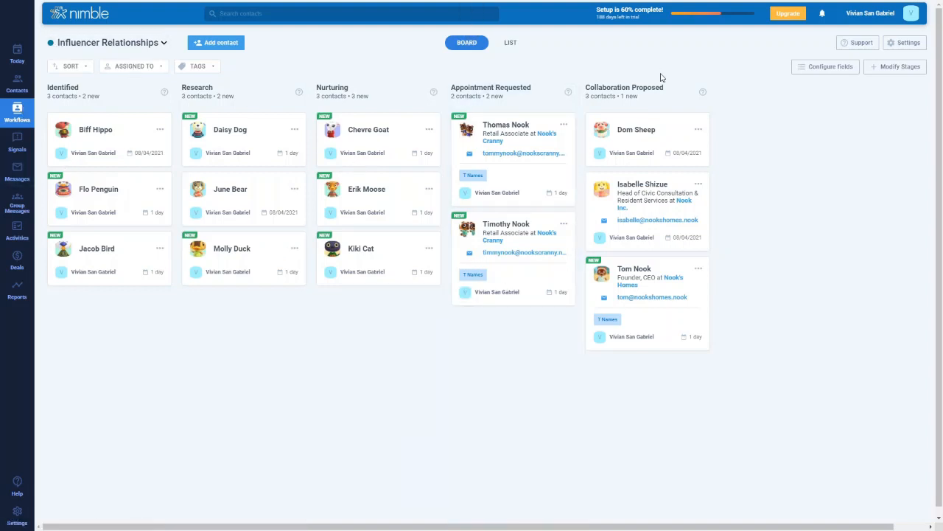
left_click(140, 42)
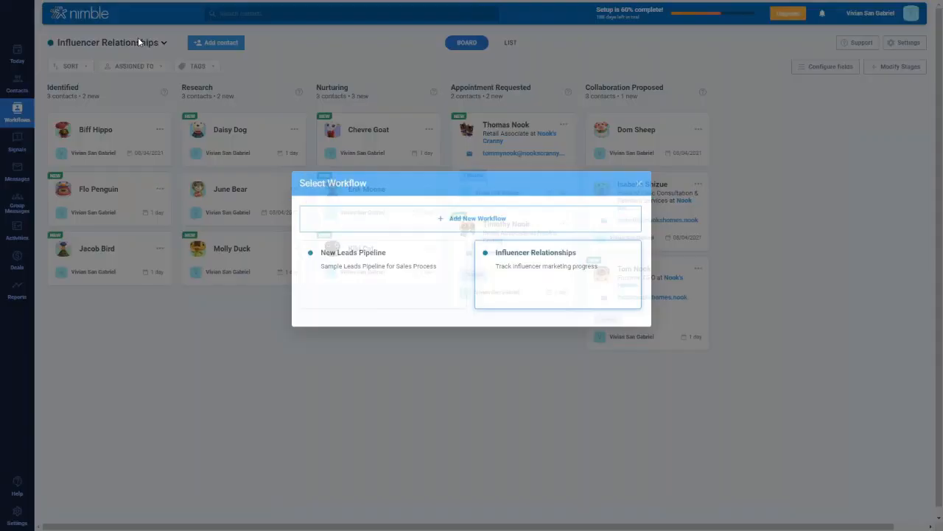
left_click(386, 278)
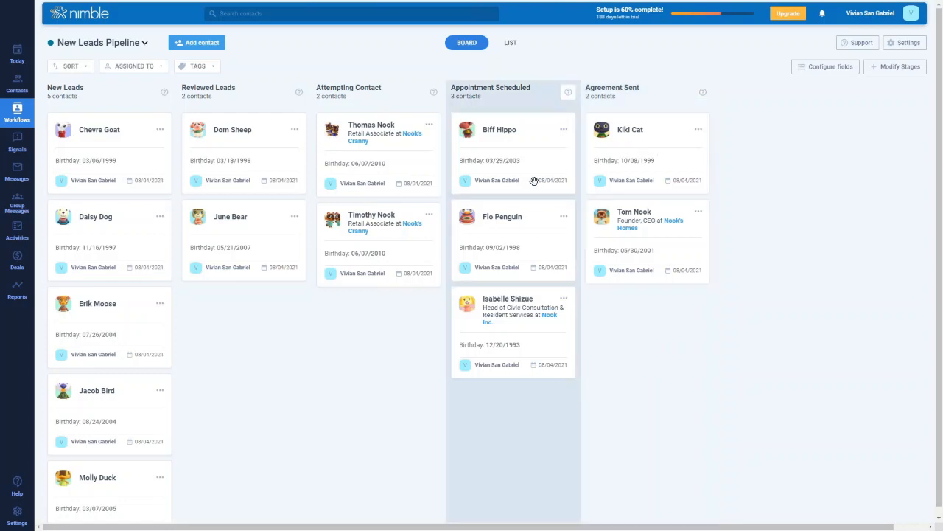
From the workflow settings, browse the new-workflow templates, including Accounting, Job Search, Marketing, Real Estate and Support, and close them without using one.
left_click(907, 42)
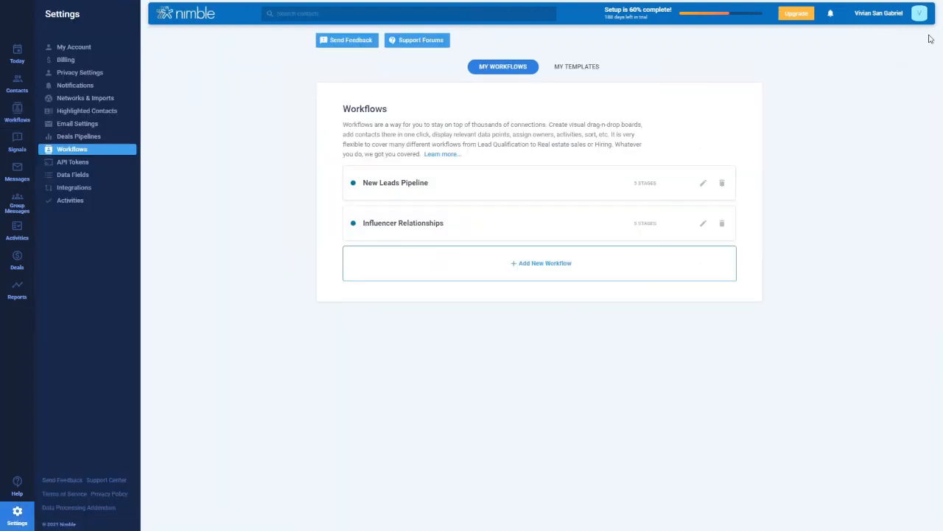
left_click(515, 280)
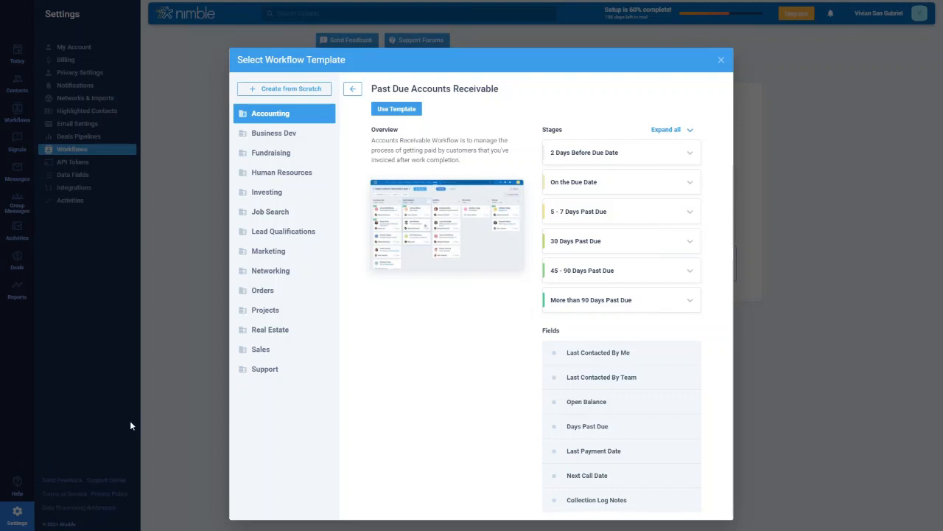
left_click(295, 220)
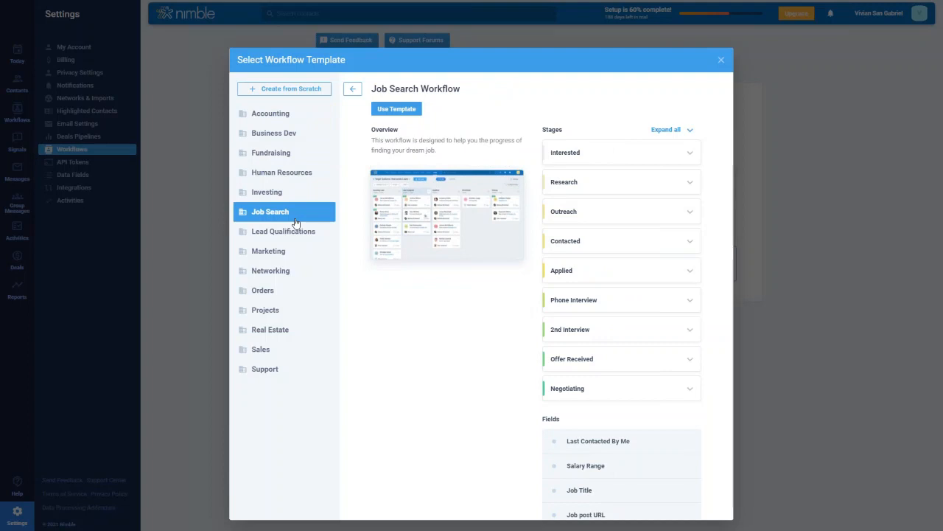
left_click(268, 261)
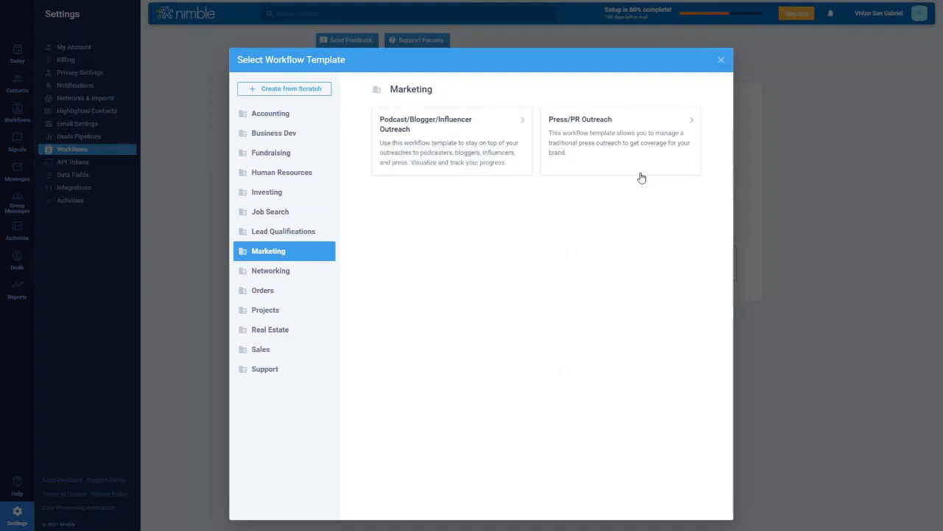
left_click(274, 268)
left_click(263, 335)
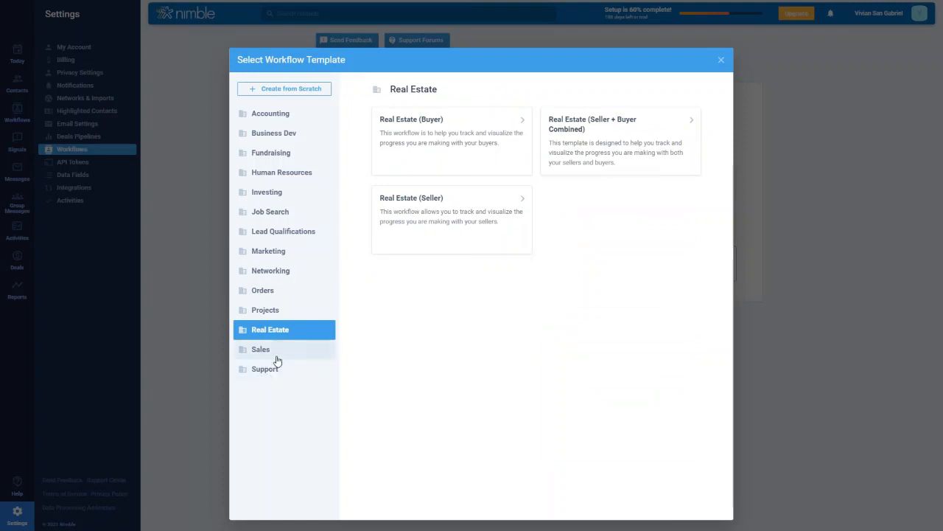
left_click(274, 354)
left_click(276, 381)
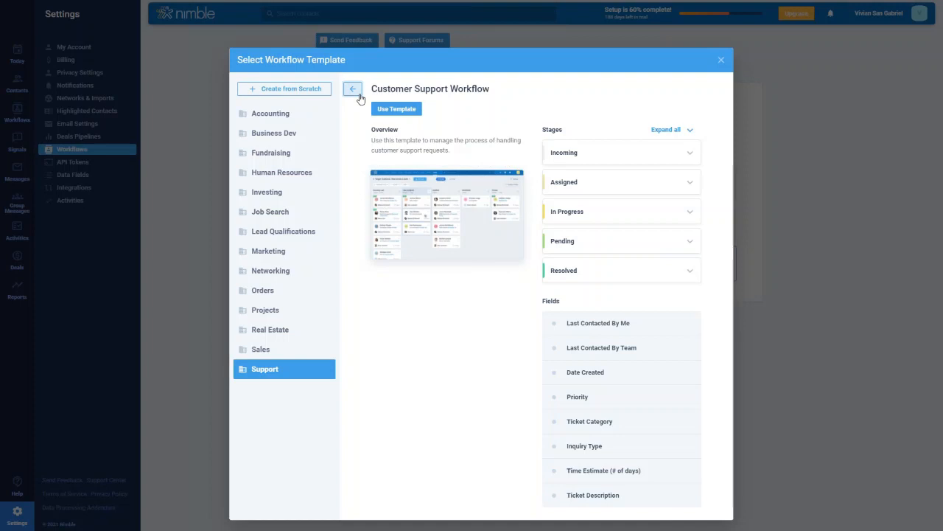
left_click(725, 65)
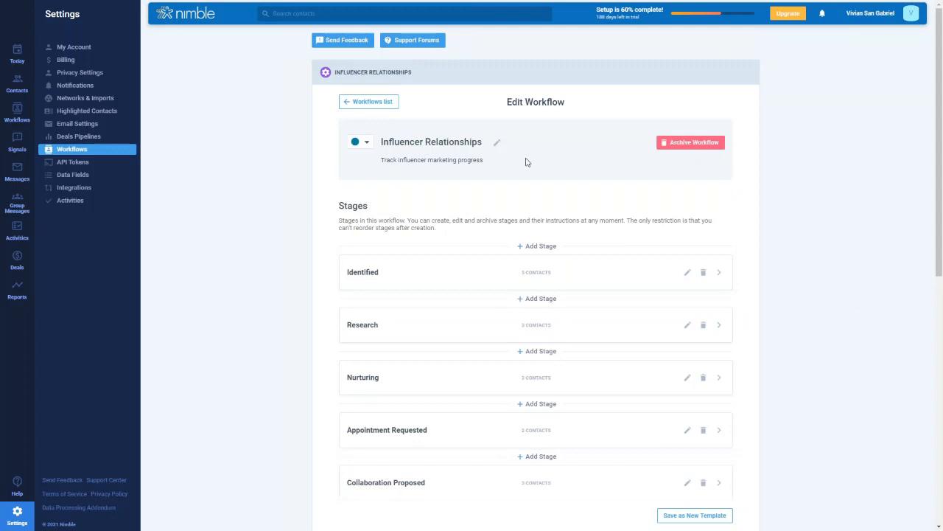
Open the Identified stage's name and instructions for editing, save without changes, and review the workflow's exit reasons and board card fields.
scroll(526, 163, "down", 2)
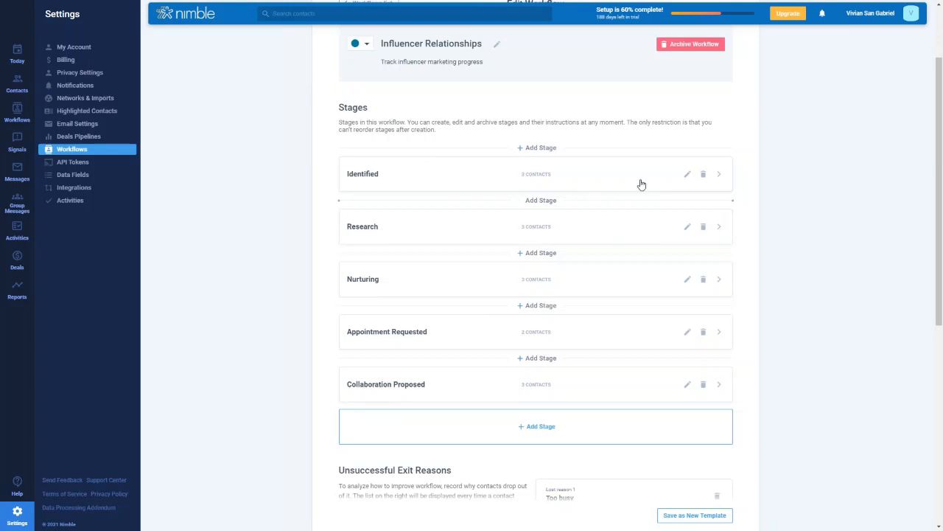
left_click(687, 177)
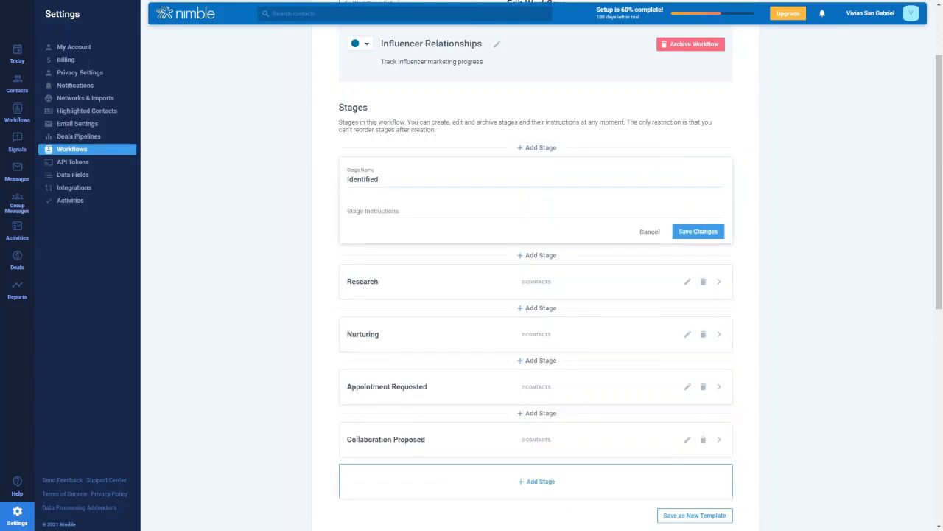
left_click(390, 211)
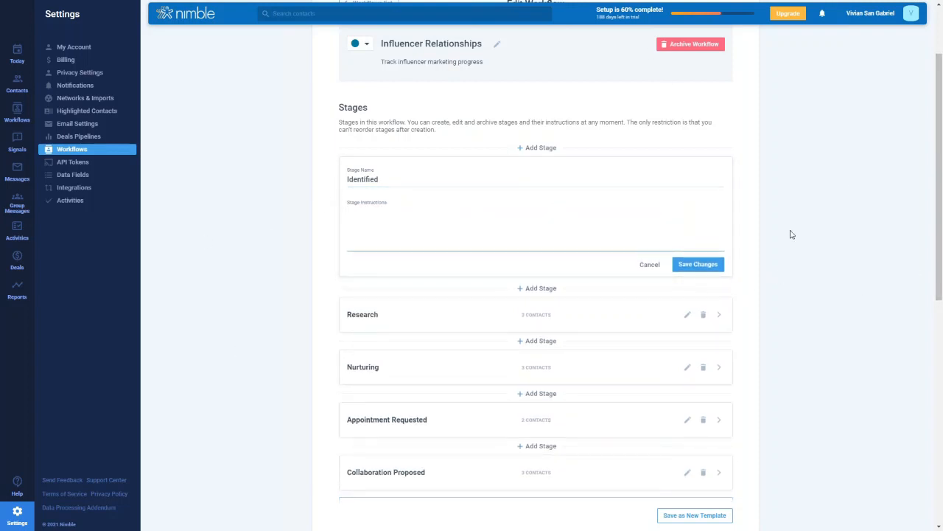
left_click(712, 264)
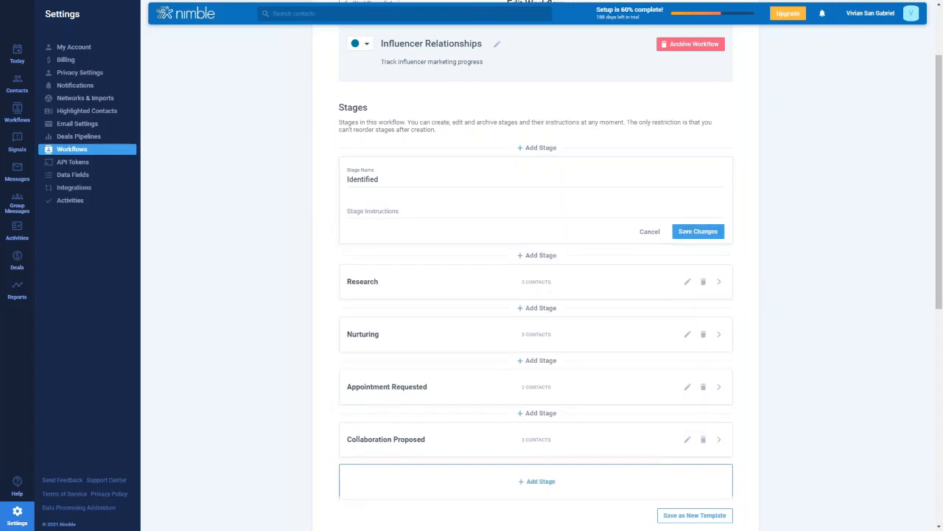
left_click(698, 233)
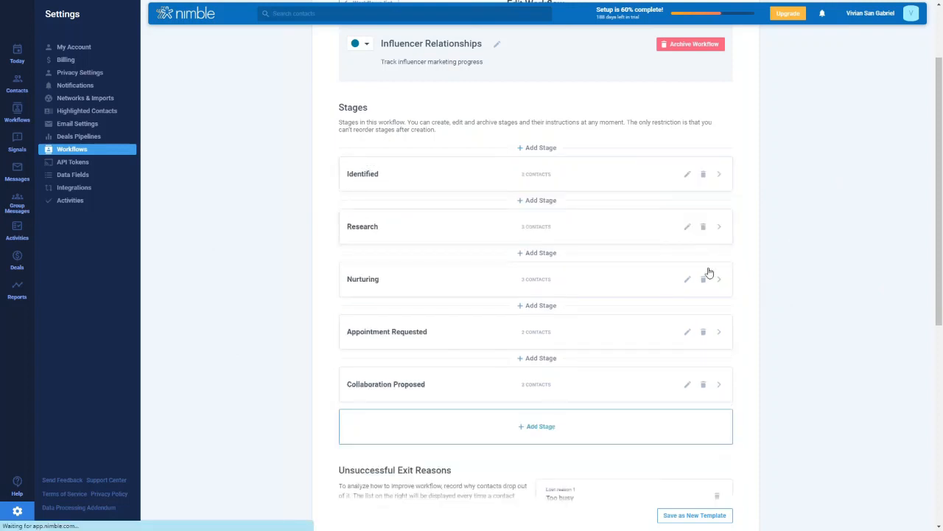
scroll(722, 261, "down", 1)
scroll(706, 272, "down", 5)
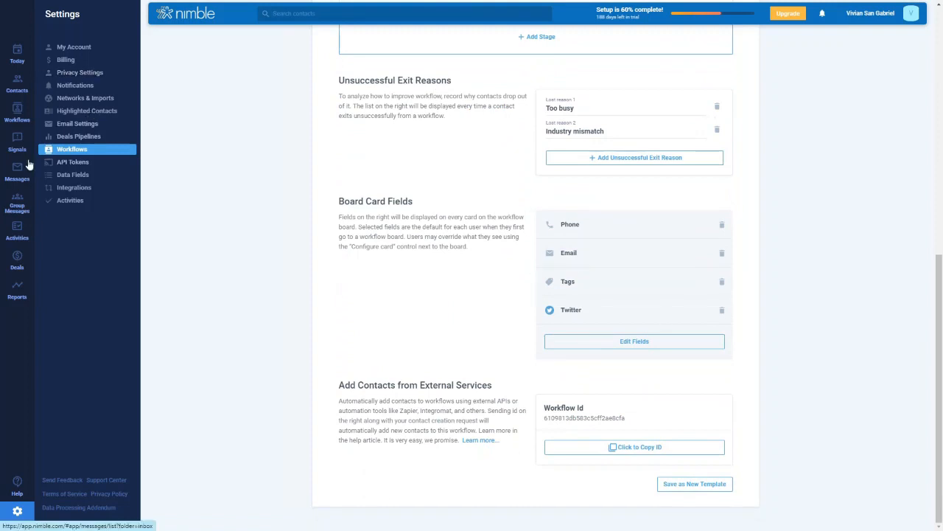
Return to the Workflows board and switch it to the Influencer Relationships workflow.
left_click(16, 115)
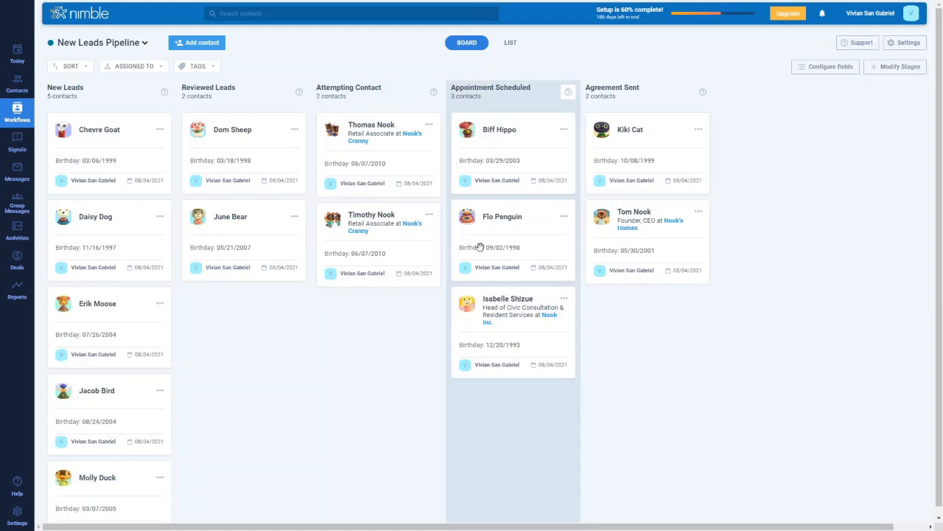
left_click(113, 49)
left_click(531, 271)
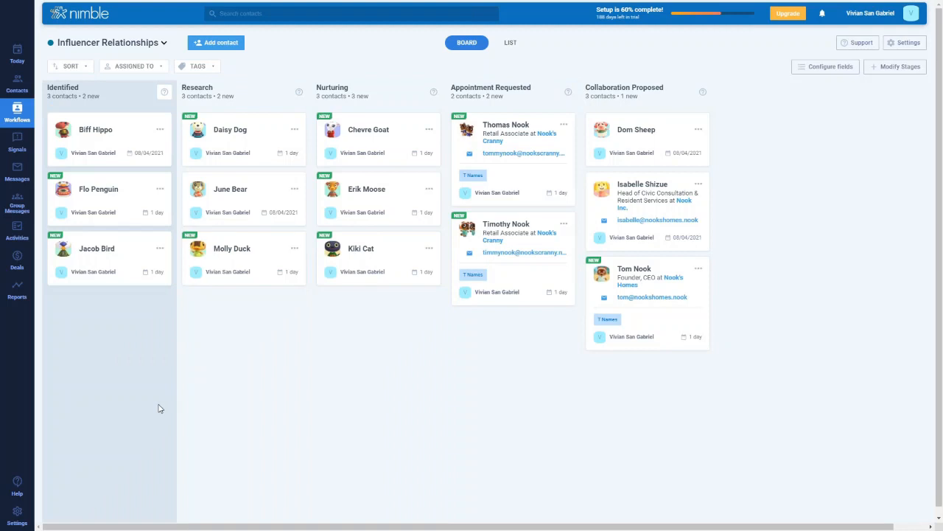
View the workflow's add-contact forms for an existing contact, a new person and a new company, cancelling without adding one.
left_click(239, 46)
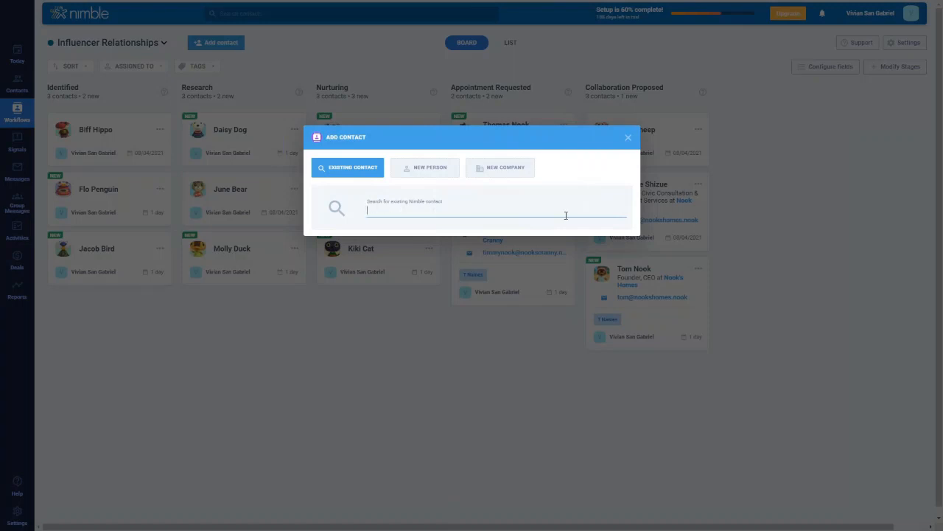
left_click(431, 168)
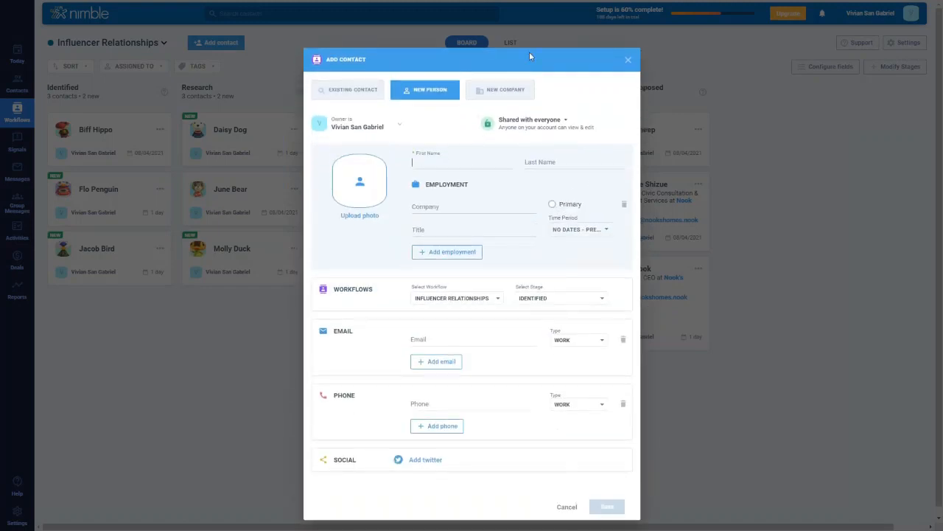
left_click(499, 94)
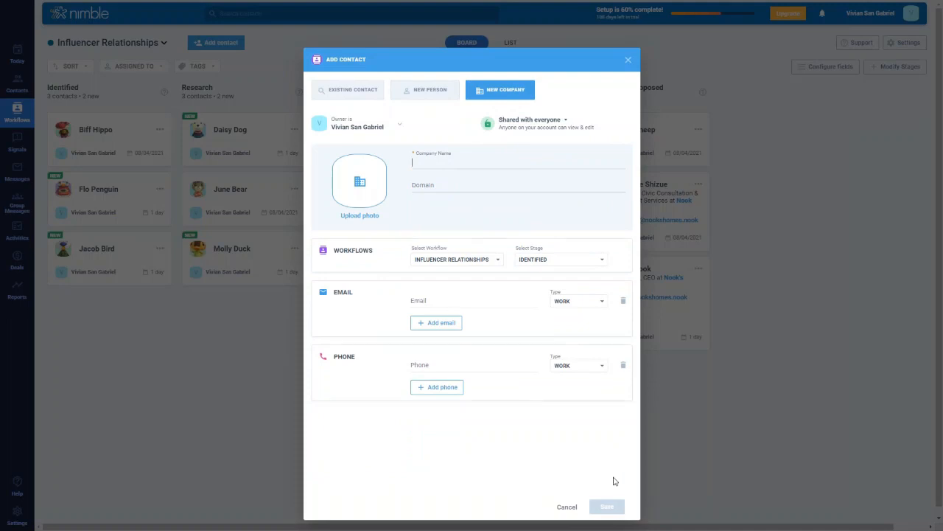
left_click(565, 508)
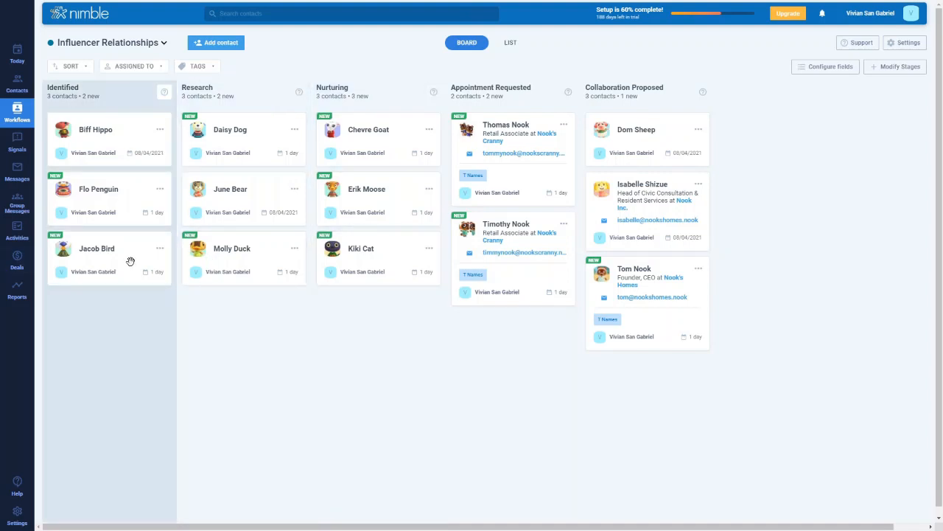
Move the last contact card in the Identified stage to Research and view another Research card's actions and available stages.
left_click_drag(131, 259, 278, 322)
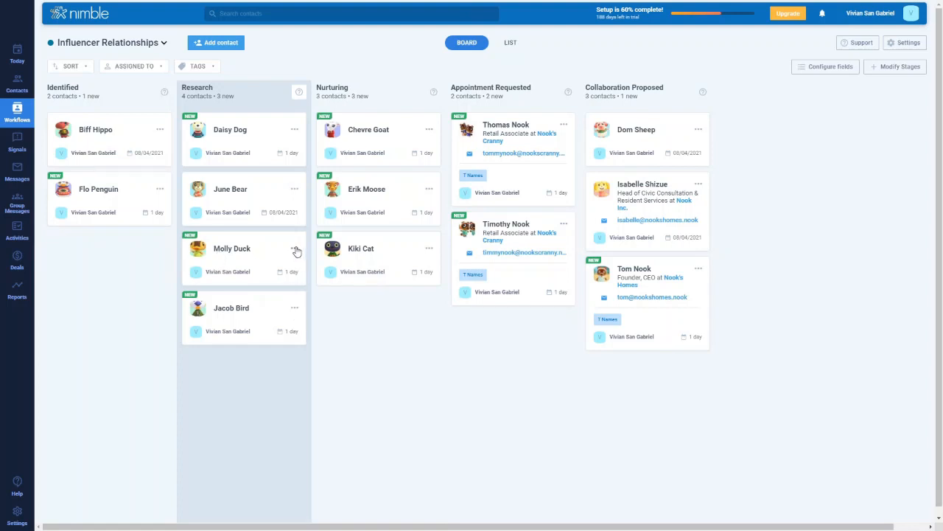
left_click(294, 249)
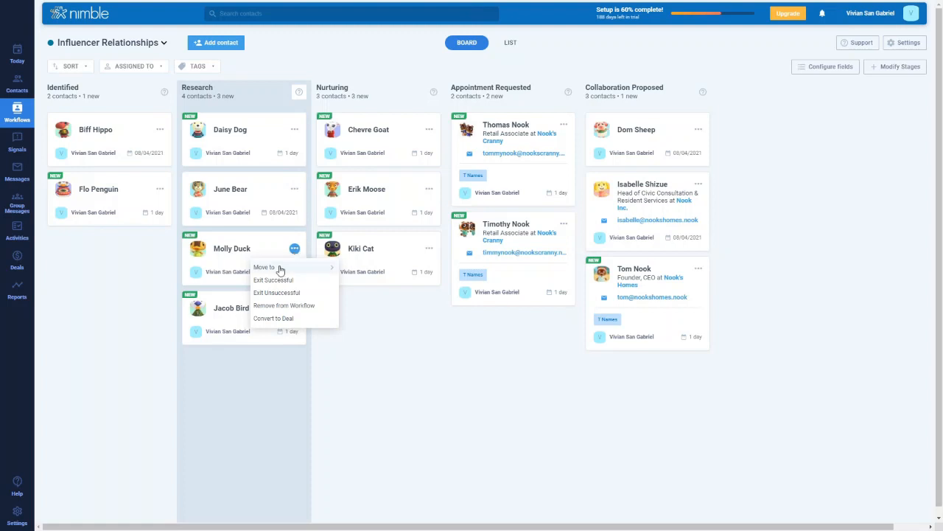
left_click(279, 268)
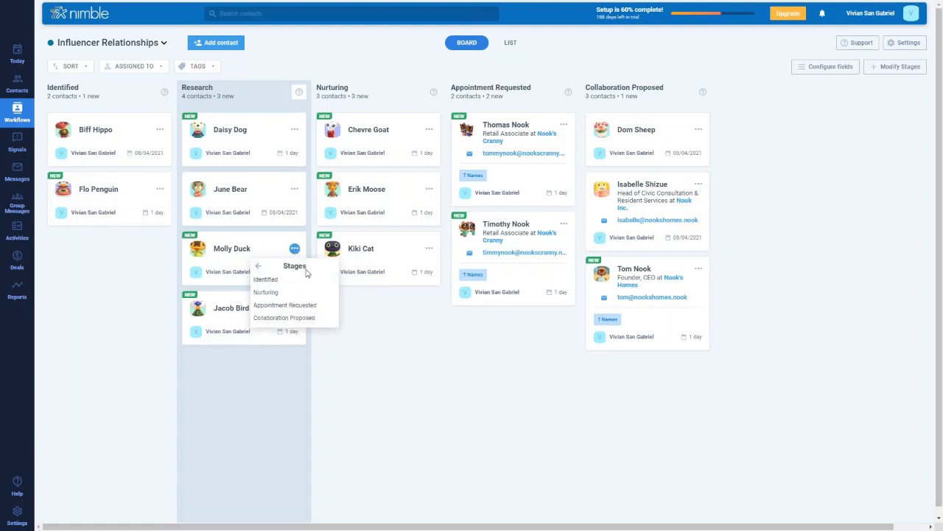
left_click(260, 268)
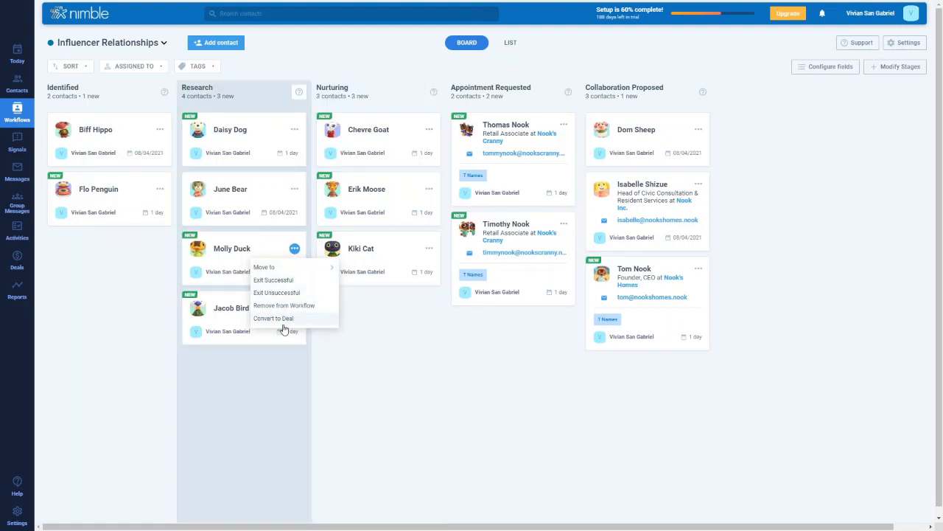
left_click(116, 329)
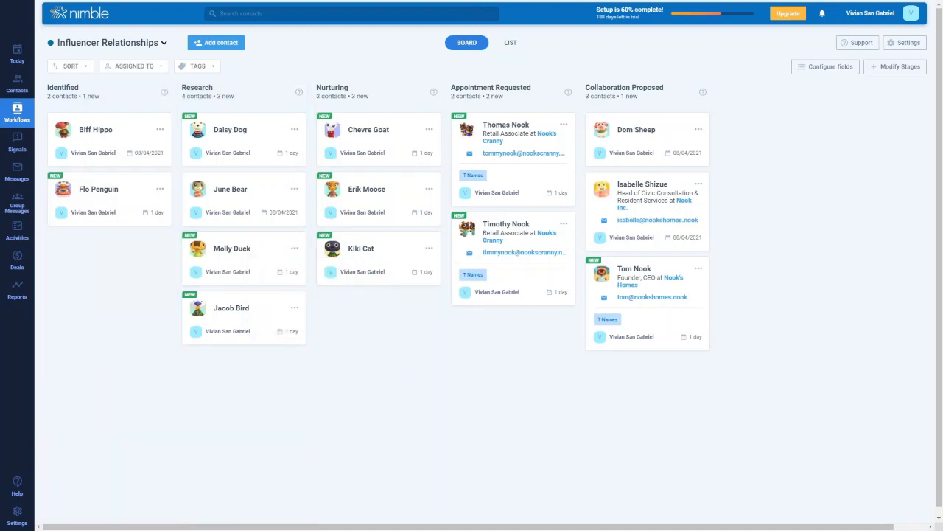
Open Deals, go to the pipeline customization settings, and view the new deal pipeline form without adding one.
left_click(17, 261)
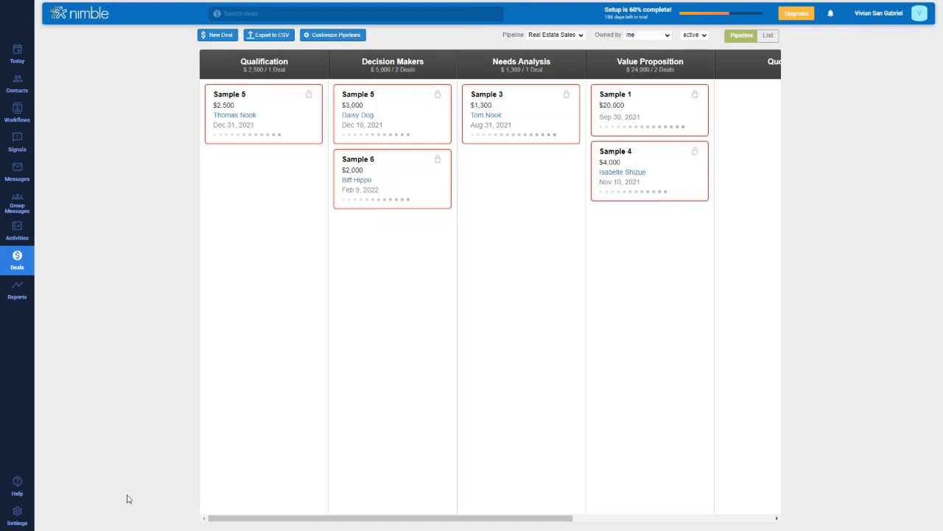
left_click(352, 42)
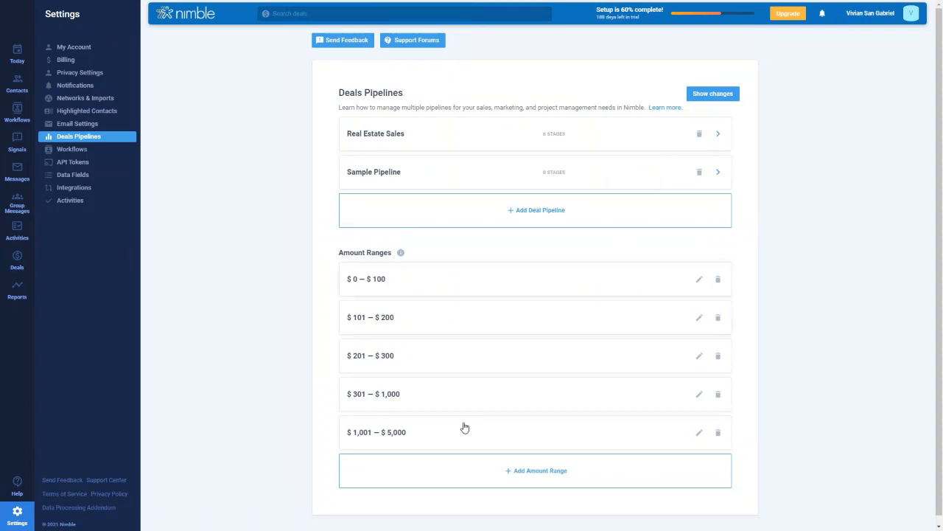
left_click(549, 216)
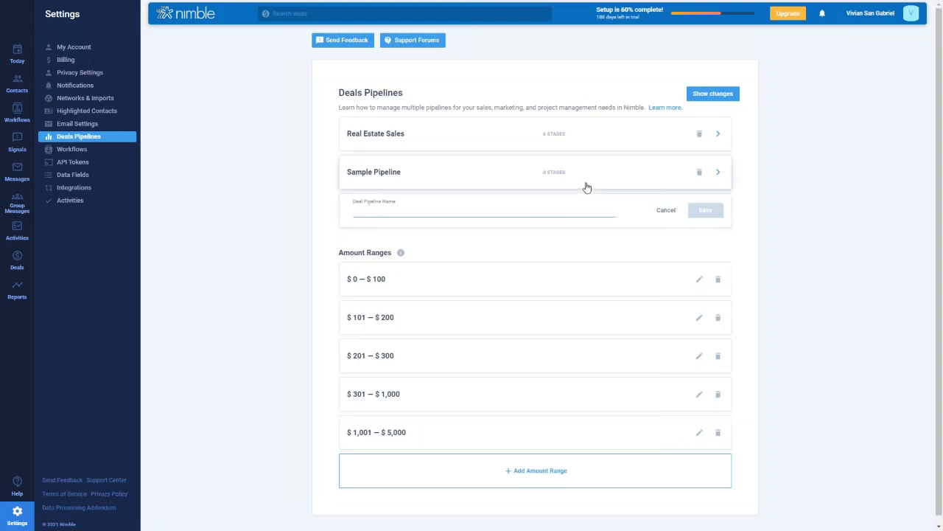
left_click(666, 211)
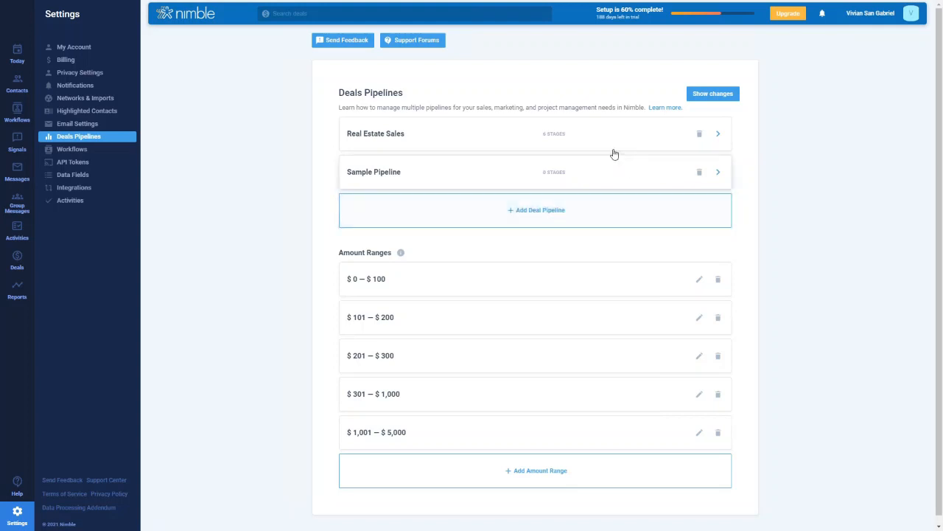
Open the Real Estate Sales pipeline and set the Qualification stage's limit of days to 30.
left_click(598, 134)
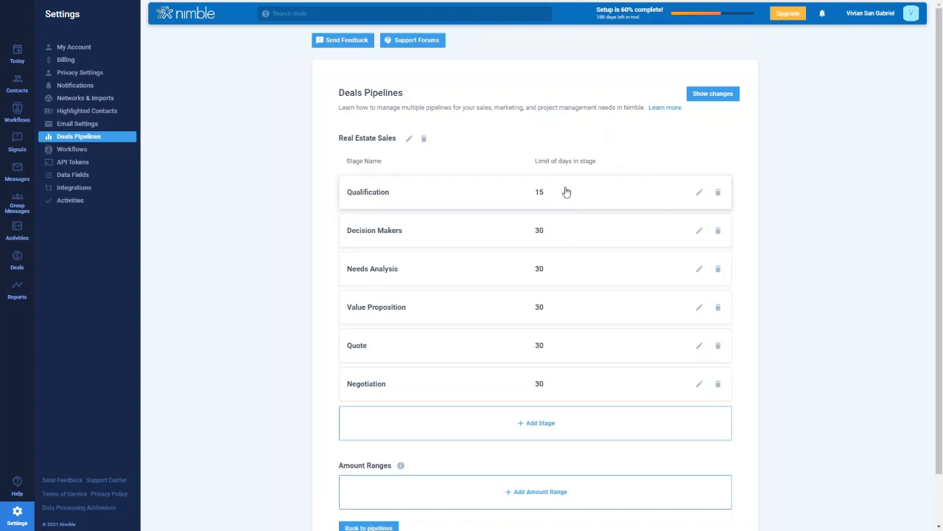
mouse_move(537, 194)
left_mouse_down()
mouse_move(528, 266)
mouse_move(530, 196)
mouse_move(549, 192)
left_mouse_up()
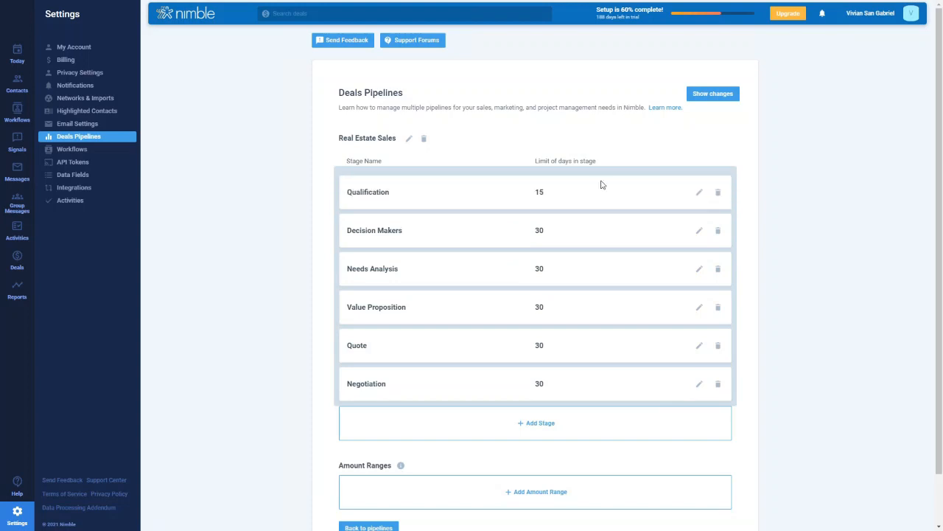
left_click(700, 194)
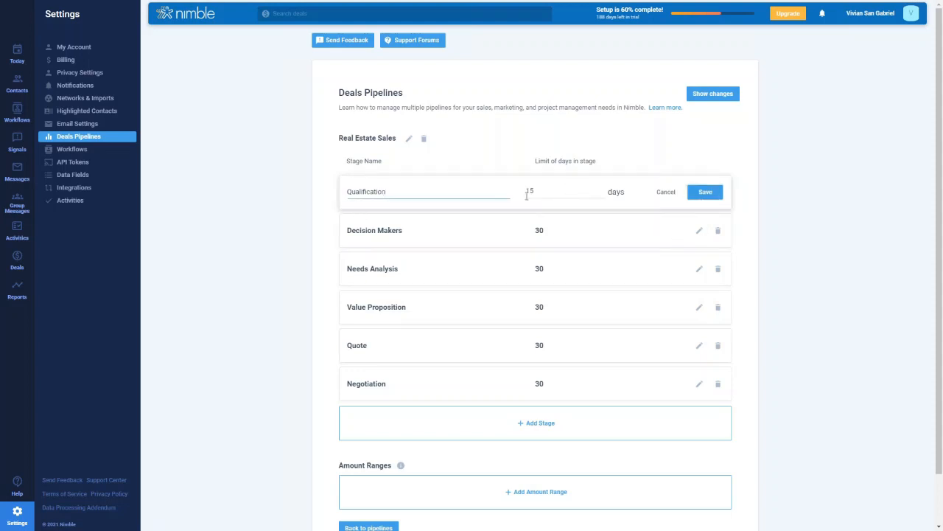
left_click(554, 193)
double_click(547, 191)
key("BackSpace")
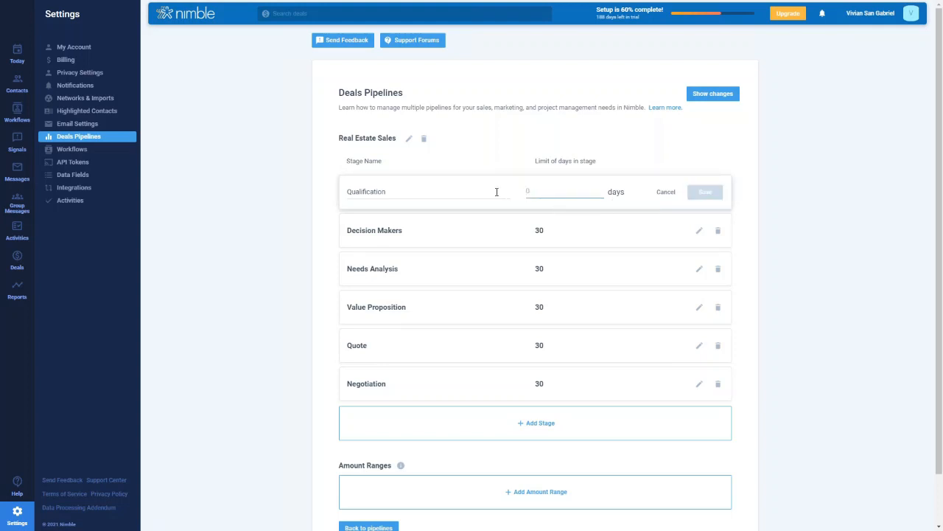
type("30")
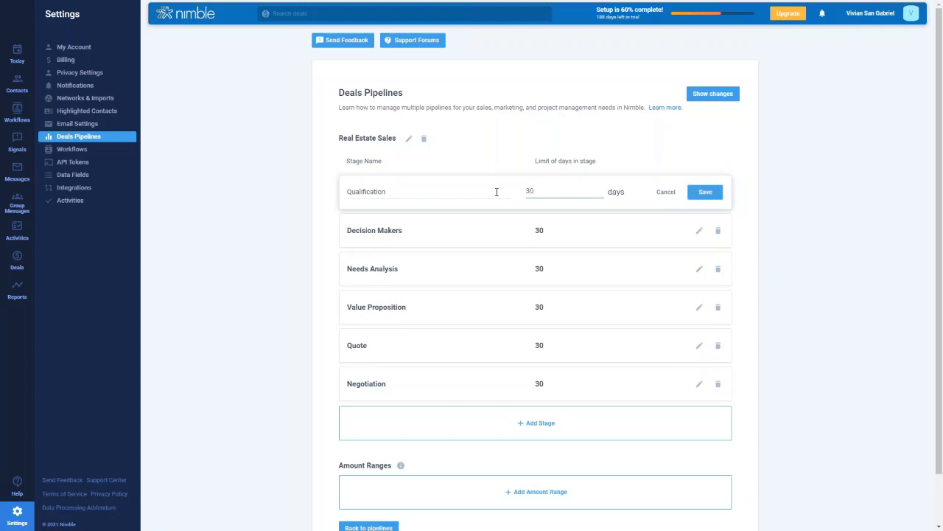
left_click(709, 195)
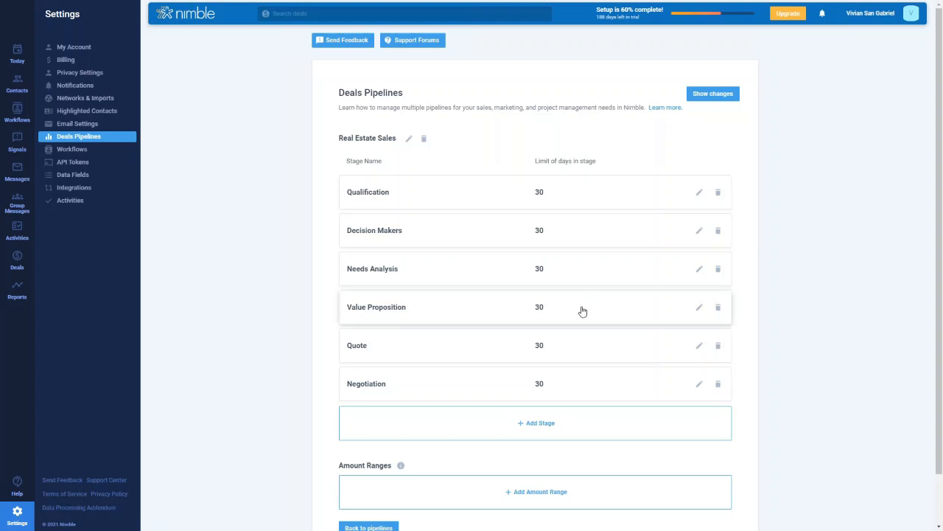
View the Real Estate Sales amount range form, cancel it, and return to the pipelines list to review its amount ranges.
scroll(560, 324, "down", 1)
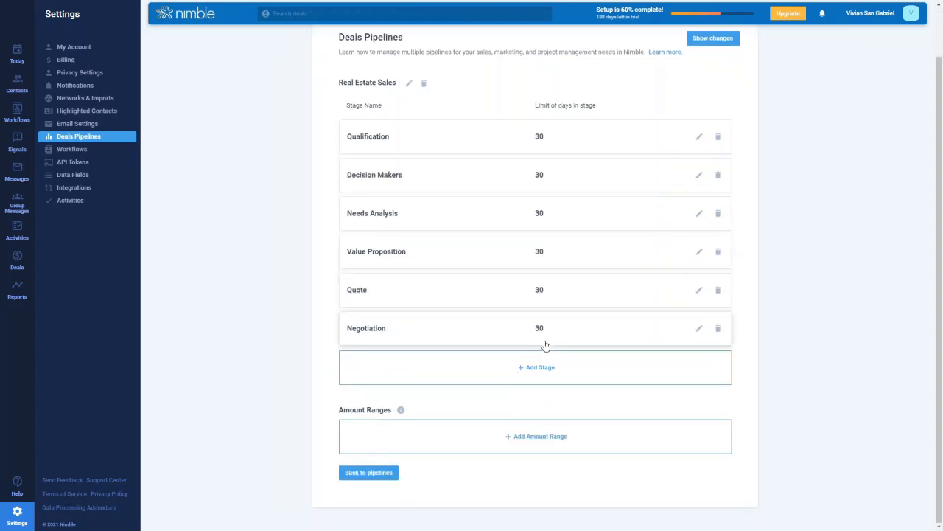
left_click(506, 447)
left_click(477, 437)
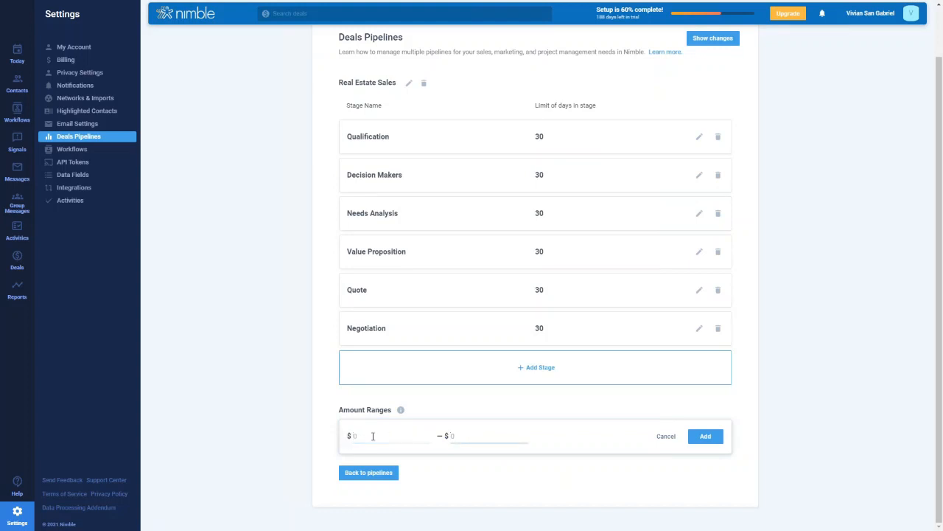
left_click(667, 437)
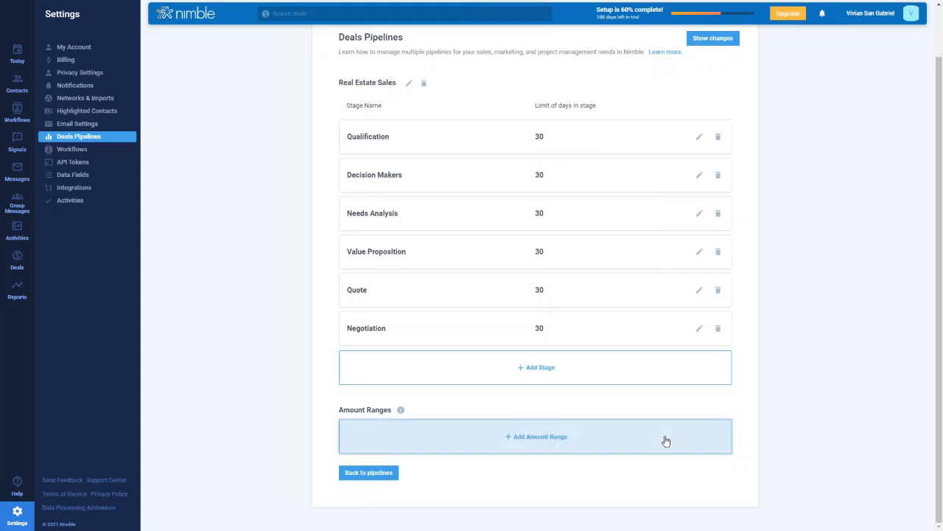
left_click(369, 472)
scroll(509, 270, "down", 1)
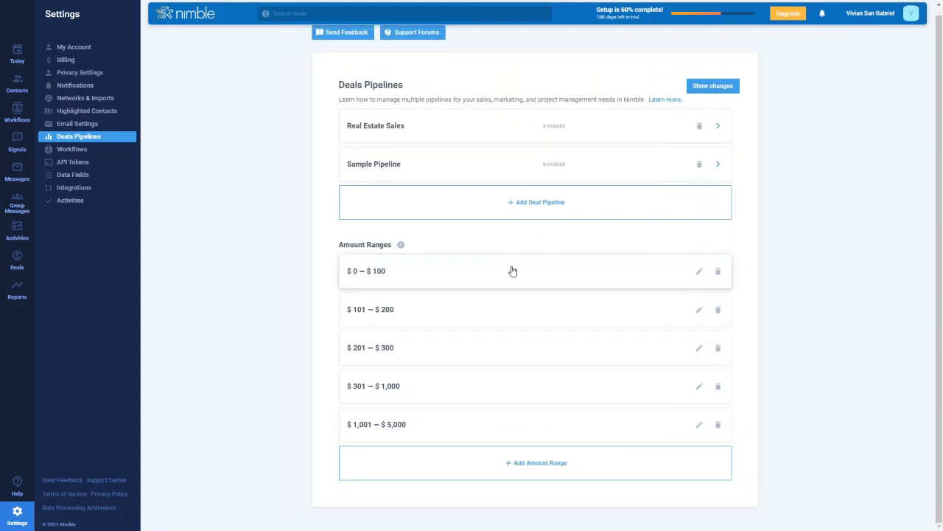
Return to the Deals pipeline and view the New Deal form and its comments field, closing it without saving.
left_click(14, 264)
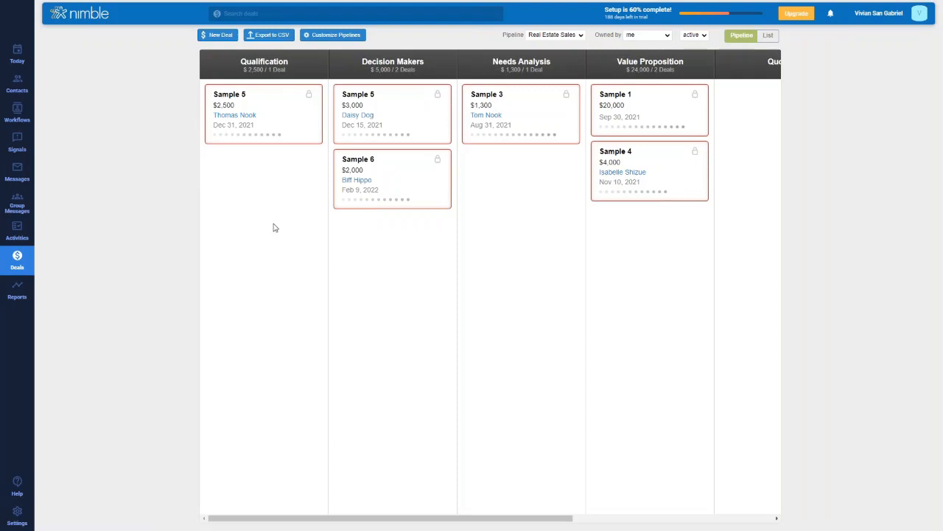
left_click(215, 38)
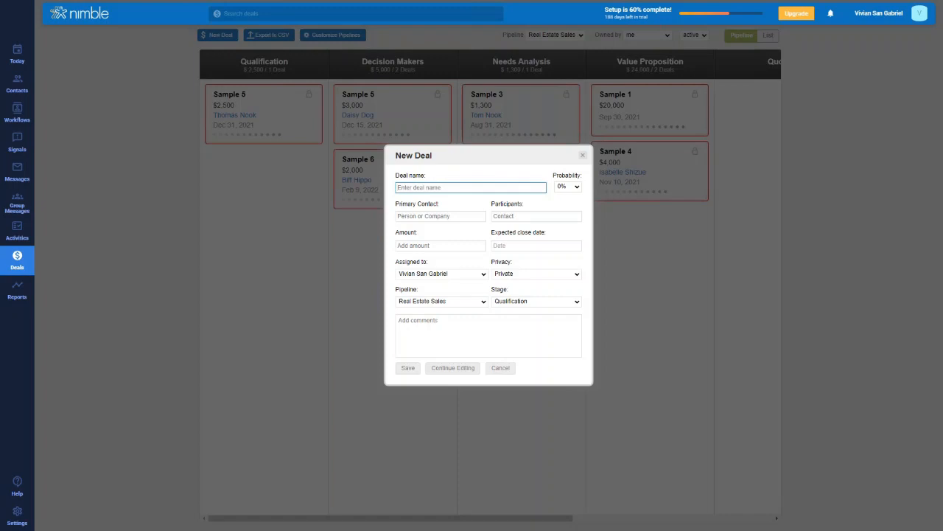
left_click(431, 329)
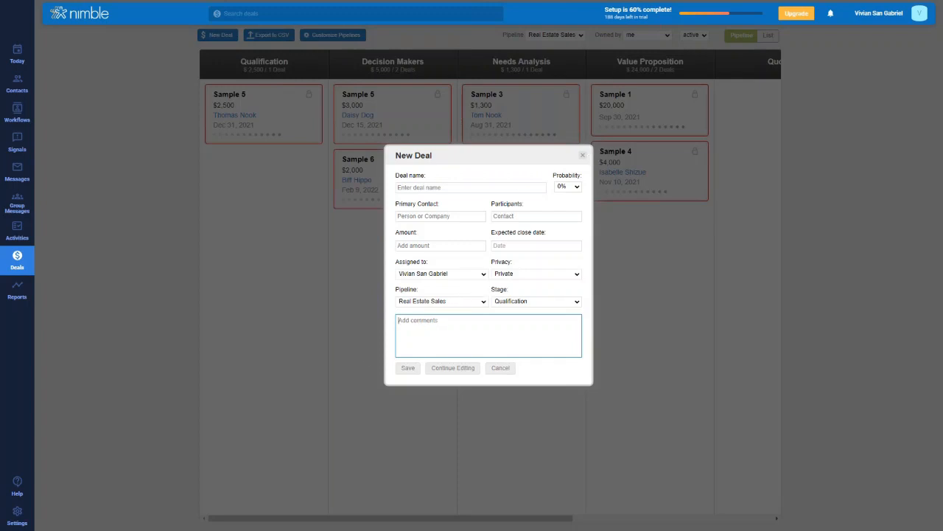
left_click(583, 155)
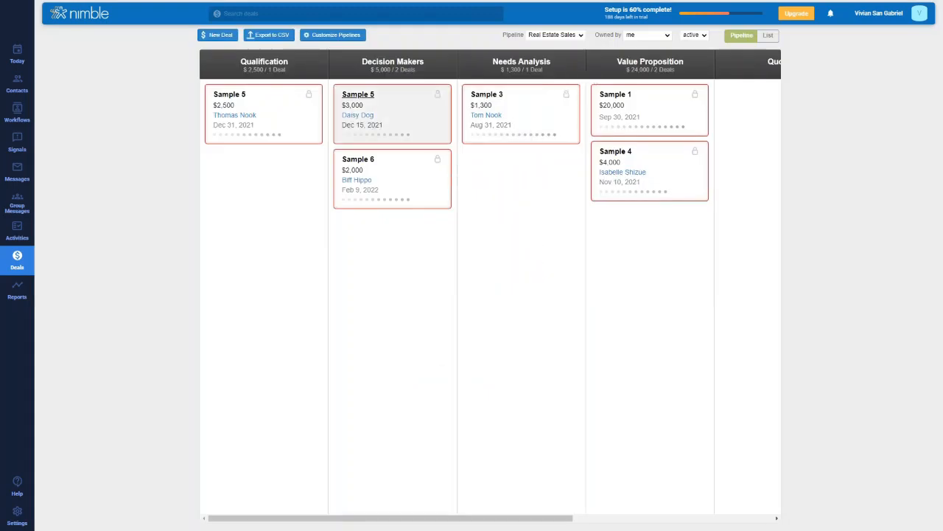
View the deal export options and the assignee choices, closing the form without exporting.
left_click(267, 37)
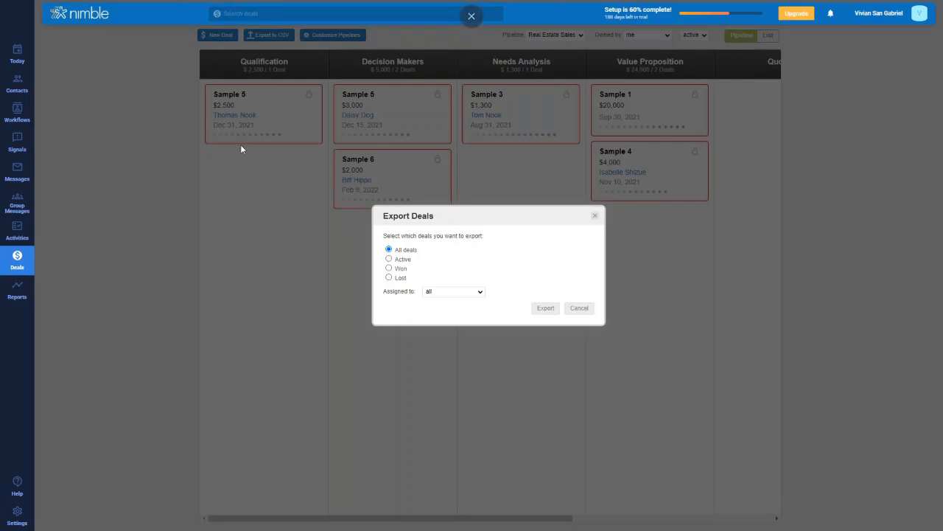
left_click(480, 292)
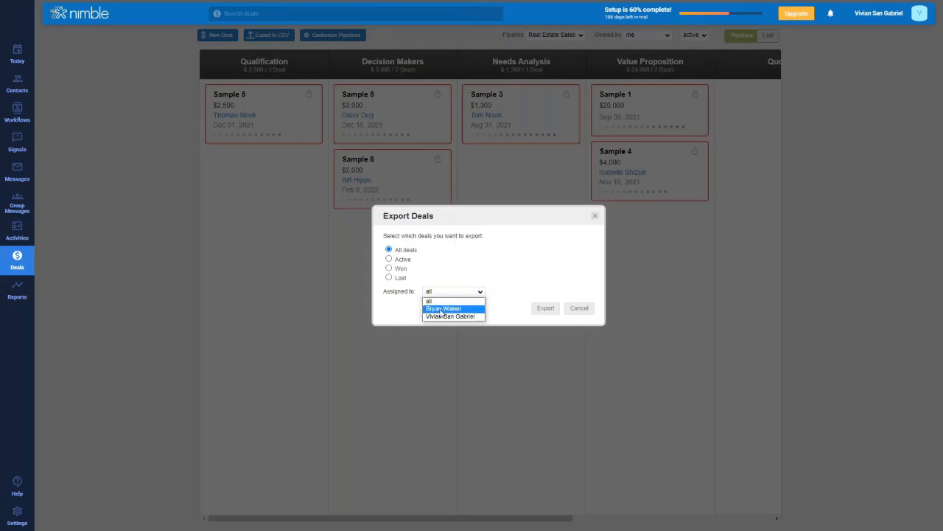
left_click(483, 293)
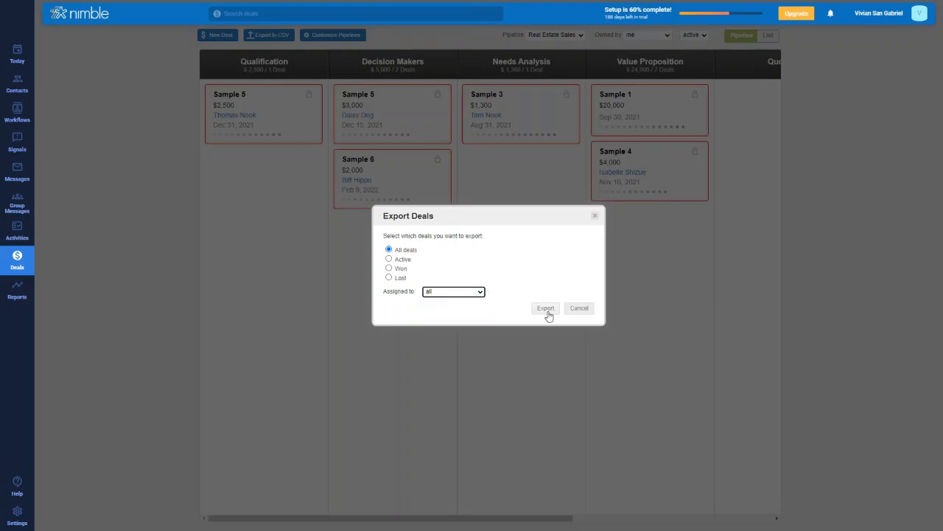
left_click(589, 311)
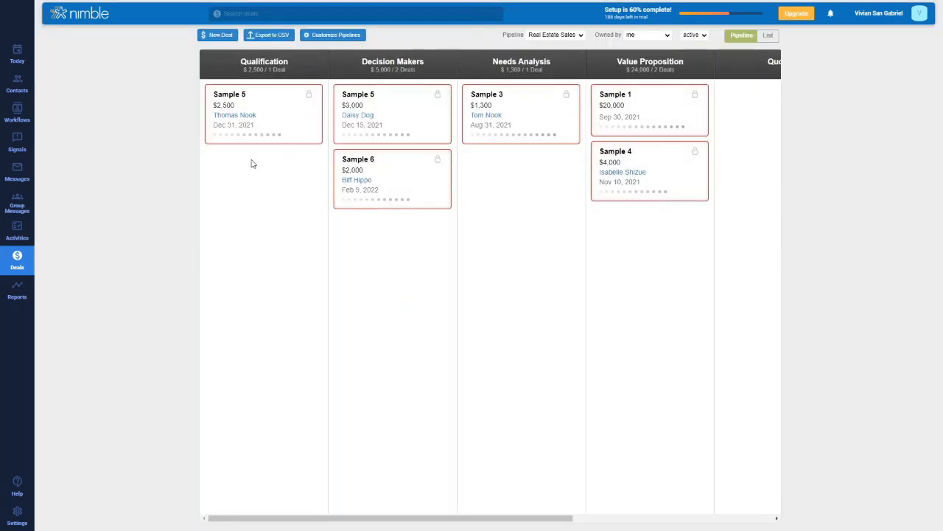
View the Reports dashboard with a custom date range of Dec 01 2021 to Dec 31 2021, plus the Forecasted Deals and Deals History reports.
left_click(22, 301)
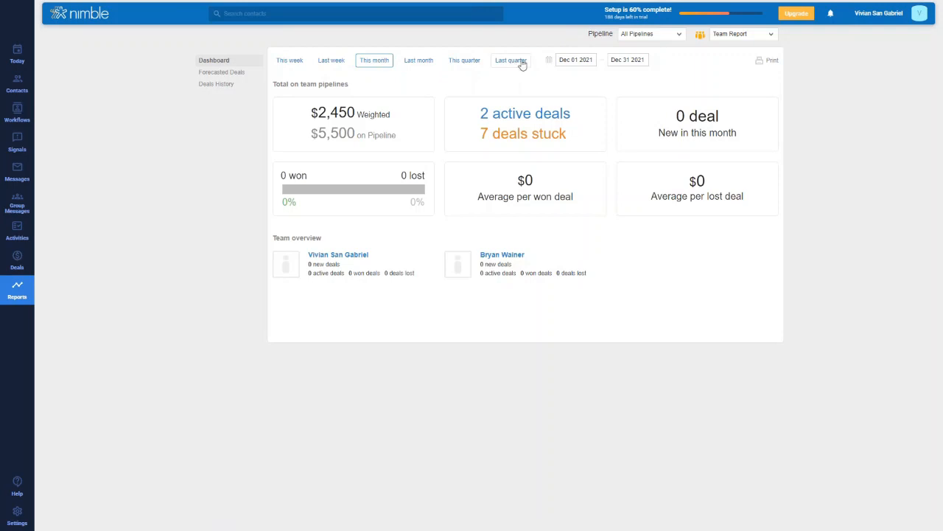
left_click(551, 63)
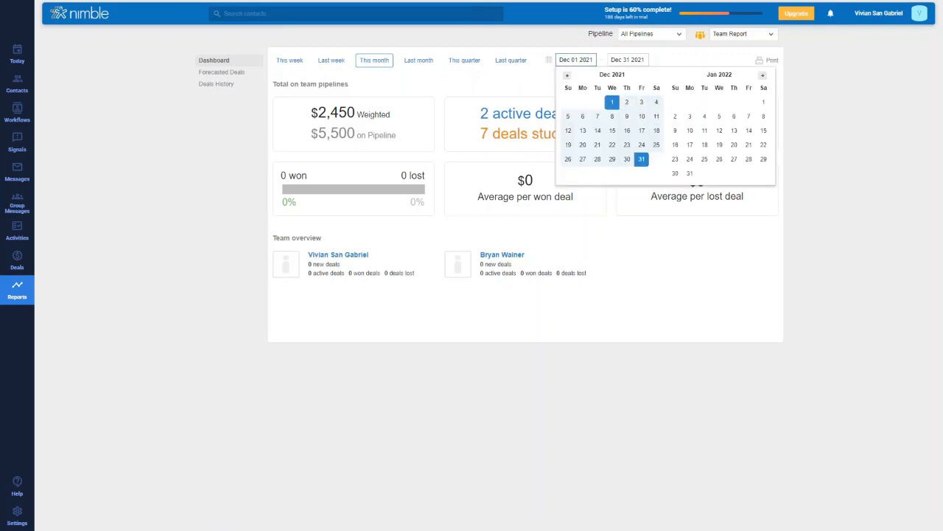
left_click(566, 75)
left_click(720, 101)
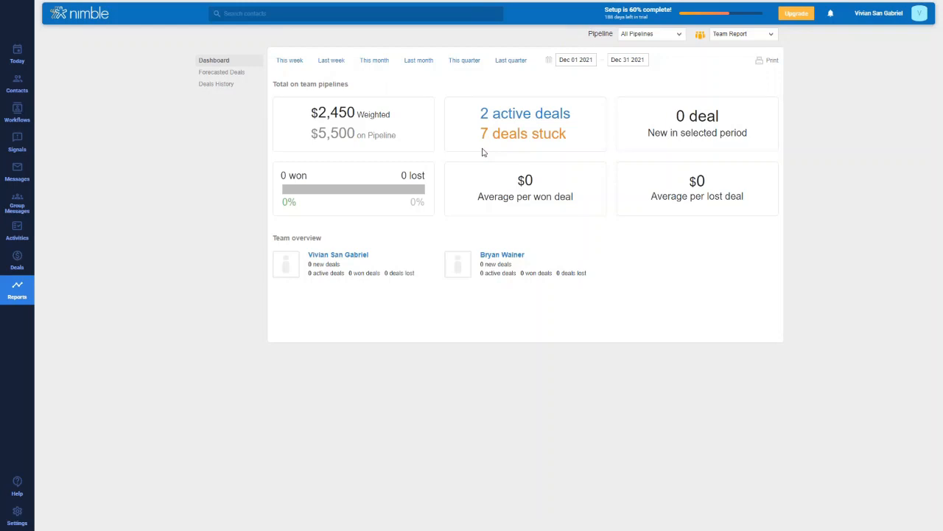
left_click(244, 72)
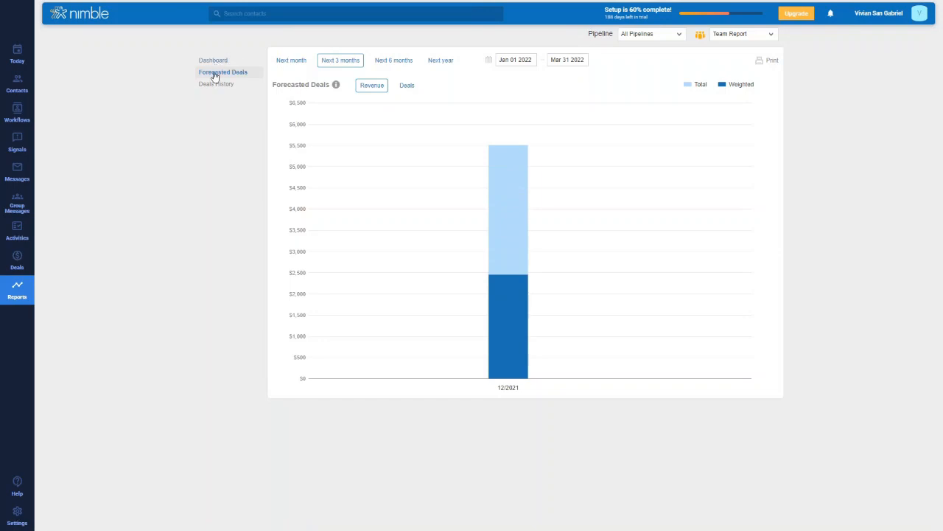
left_click(219, 88)
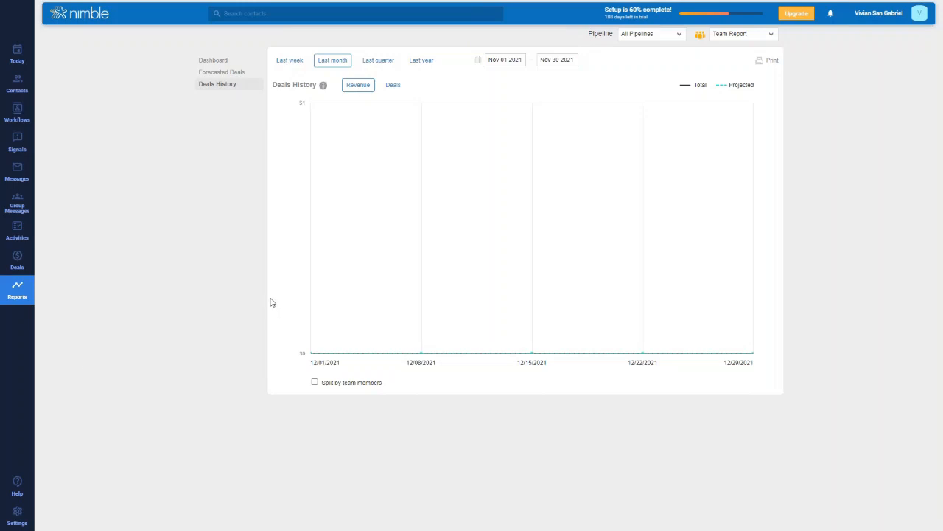
Exit full screen and switch to the Nimble Prospector web page to view the browser extension and Outlook add-in install options.
key("F11")
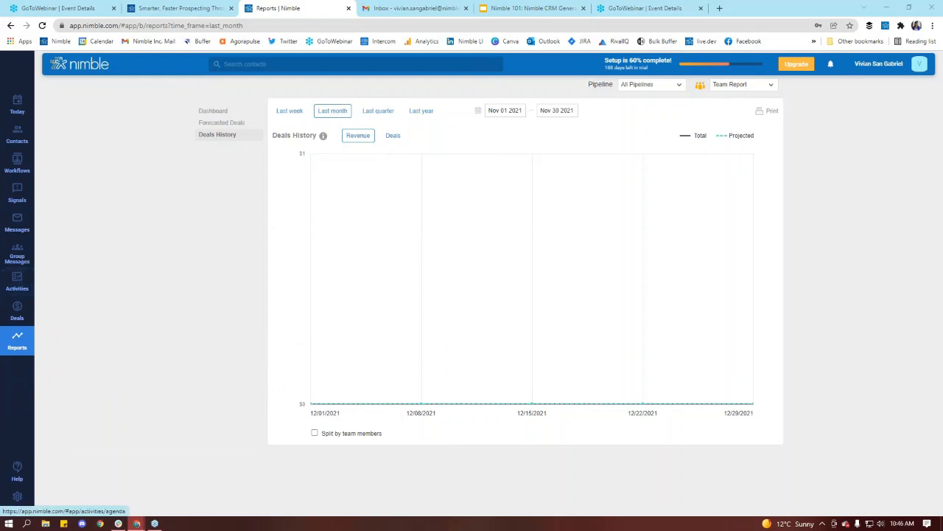
left_click(222, 11)
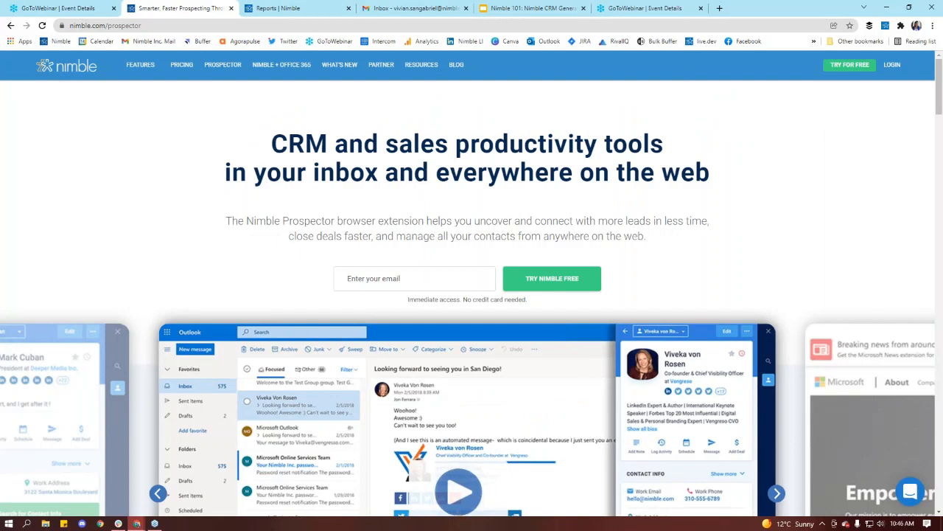
scroll(459, 486, "down", 6)
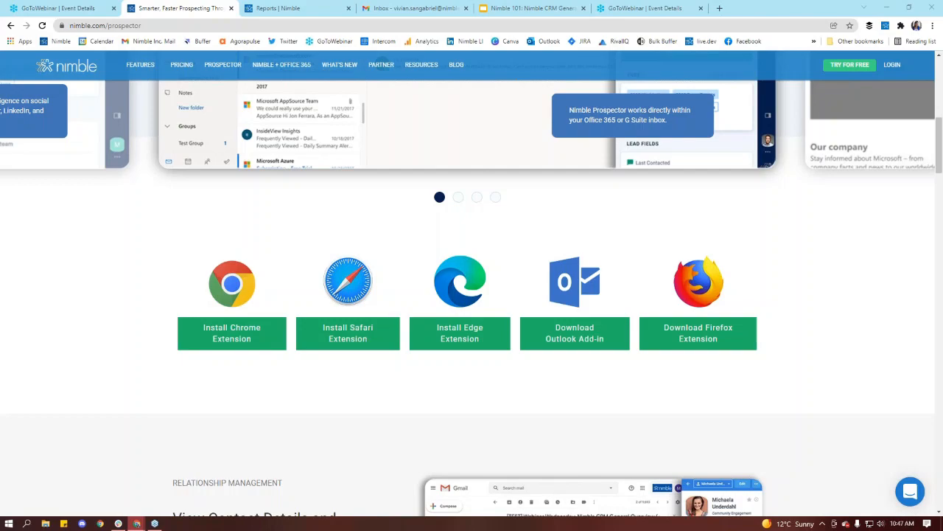
Open the LinkedIn feed in a new browser tab and launch the Nimble Prospector extension over it.
left_click_drag(0, 472, 404, 4)
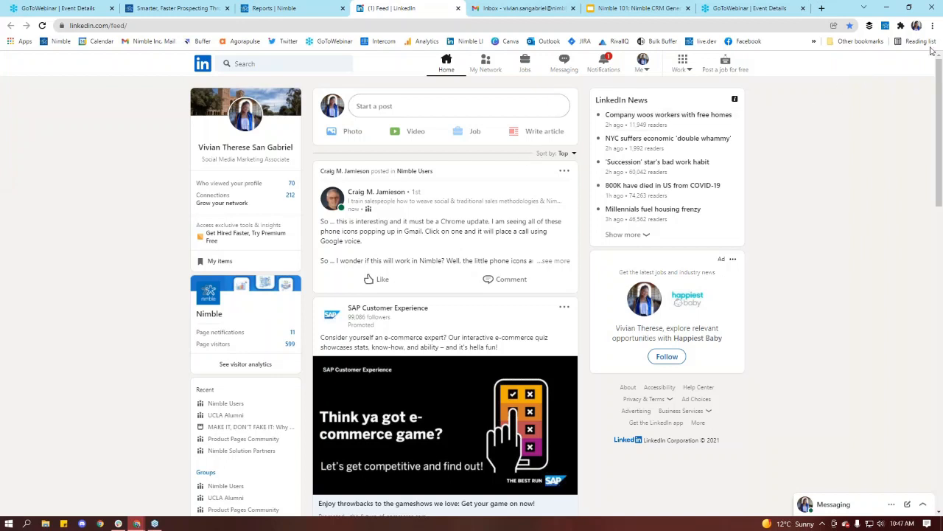
left_click(886, 26)
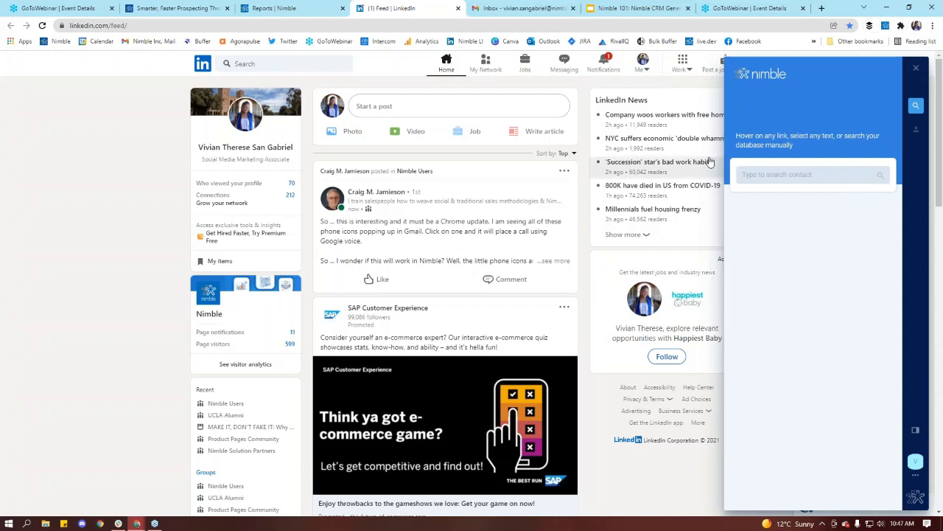
Browse the LinkedIn feed for a person's post and look up its author in Nimble Prospector.
scroll(573, 196, "down", 10)
scroll(575, 196, "down", 7)
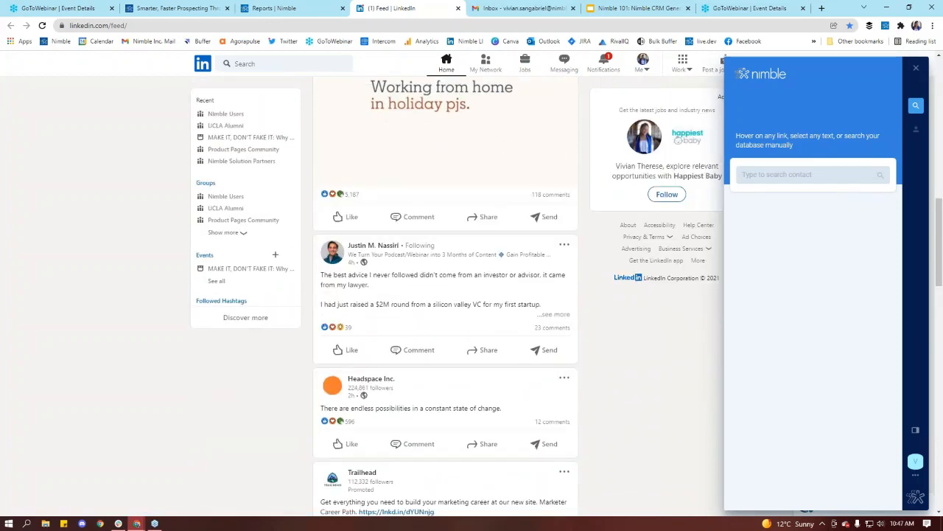
scroll(446, 295, "down", 4)
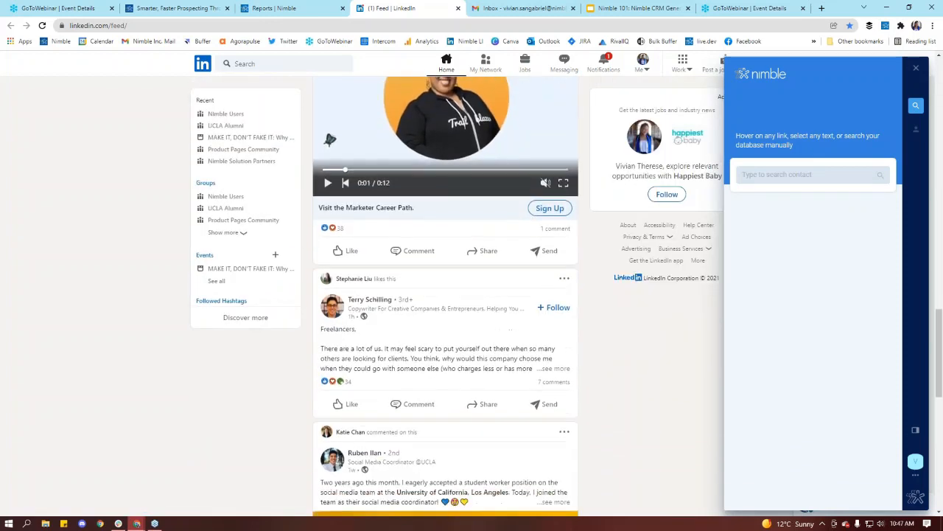
scroll(446, 295, "down", 4)
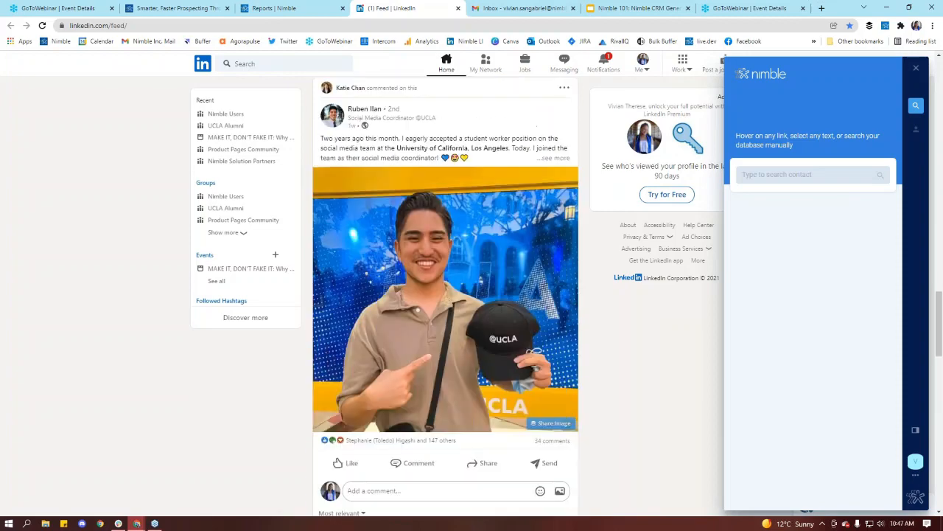
scroll(446, 295, "up", 3)
scroll(446, 295, "down", 7)
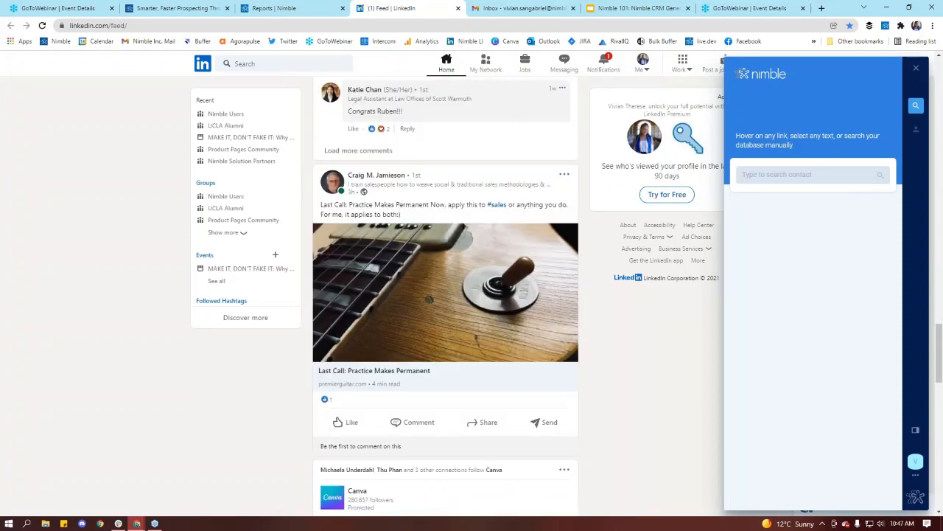
scroll(446, 294, "down", 4)
scroll(446, 295, "up", 3)
scroll(572, 196, "up", 10)
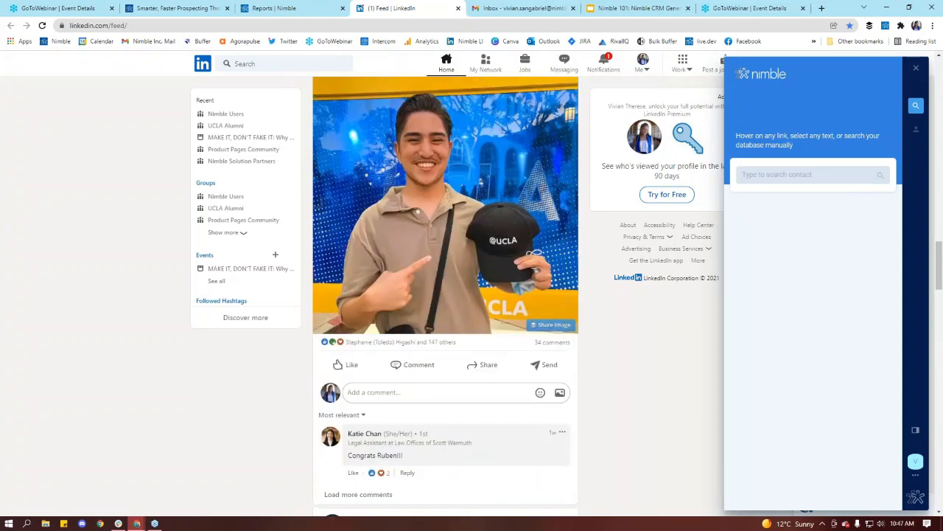
scroll(572, 196, "up", 10)
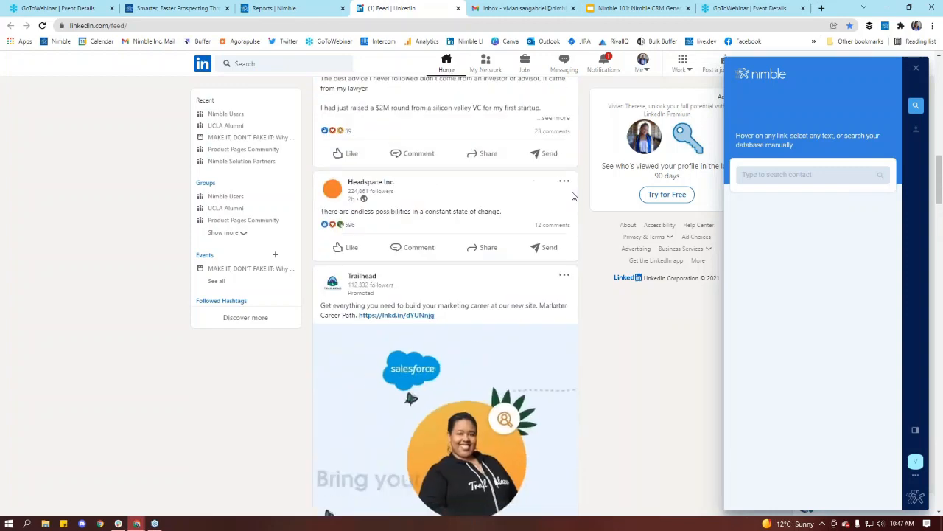
scroll(457, 169, "down", 4)
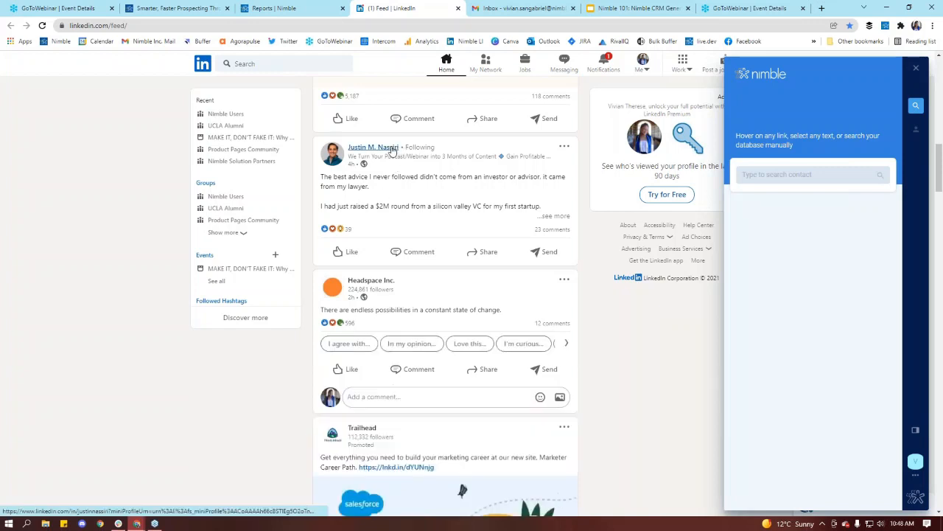
mouse_move(392, 149)
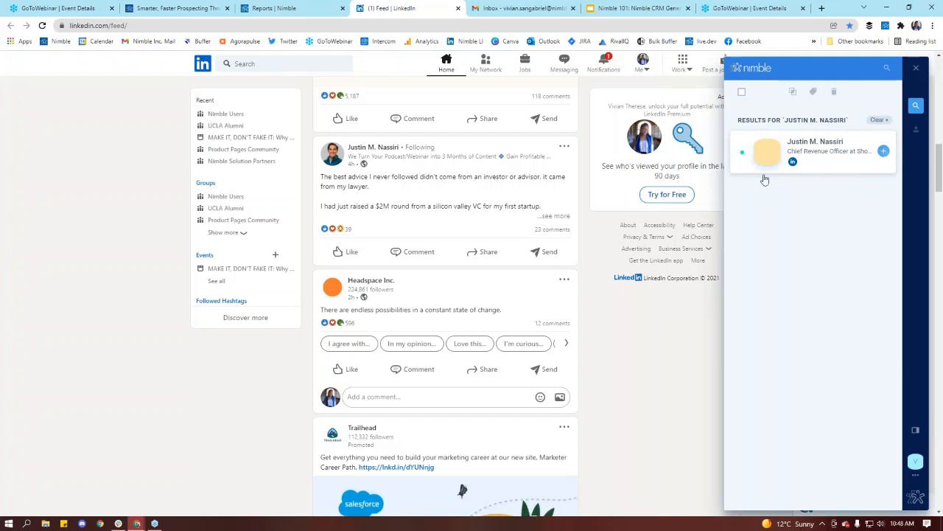
Open the author's LinkedIn profile, look up the highlighted name in Prospector, and add the matching live profile as a contact.
left_click(373, 148)
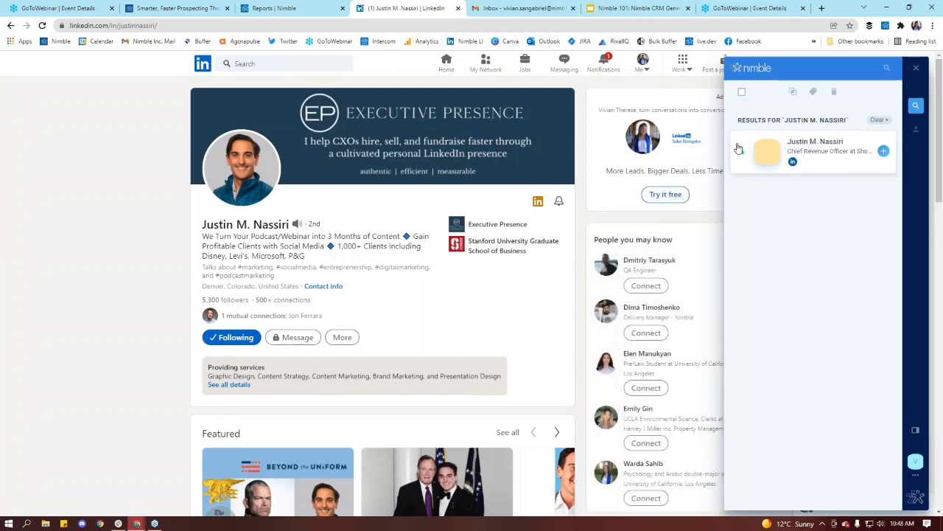
left_click_drag(201, 225, 290, 225)
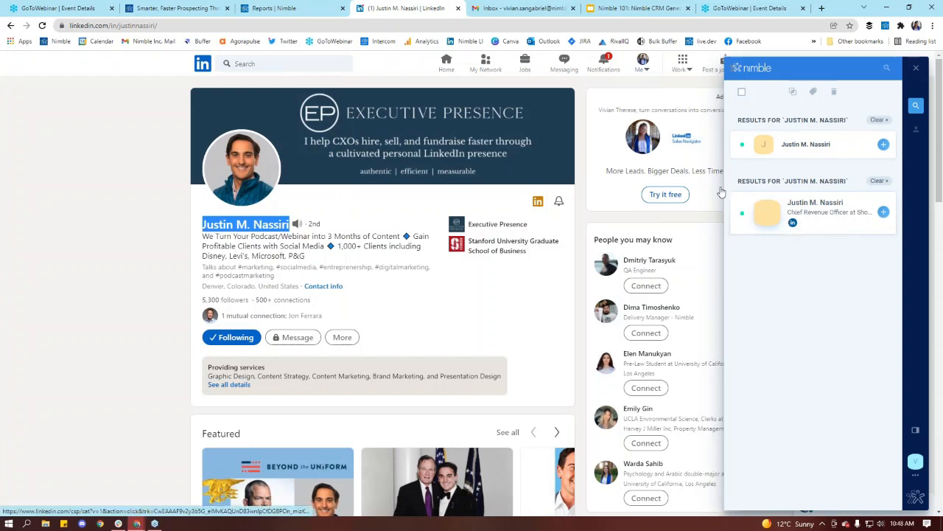
left_click(837, 223)
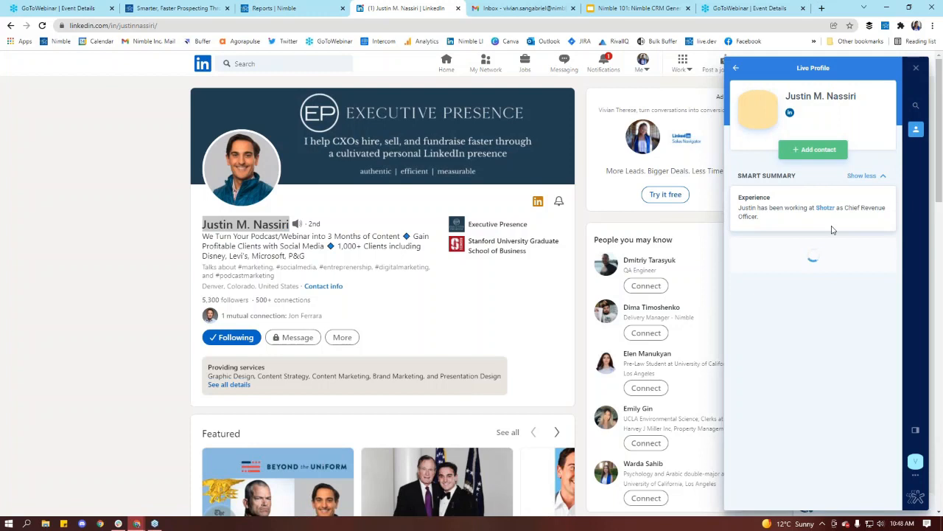
left_click(824, 151)
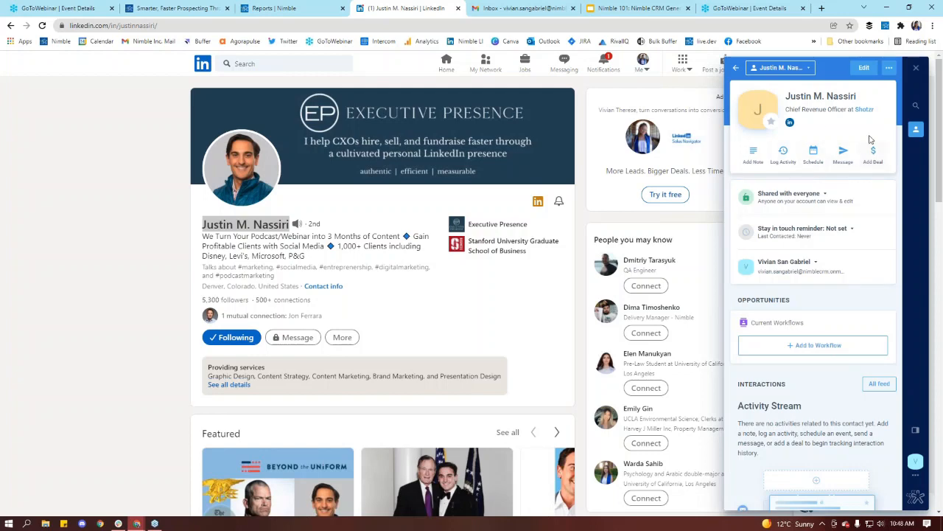
Review the new contact's record in Prospector, and move the sidebar to the opposite side of the page and back.
scroll(802, 243, "down", 1)
scroll(813, 295, "down", 10)
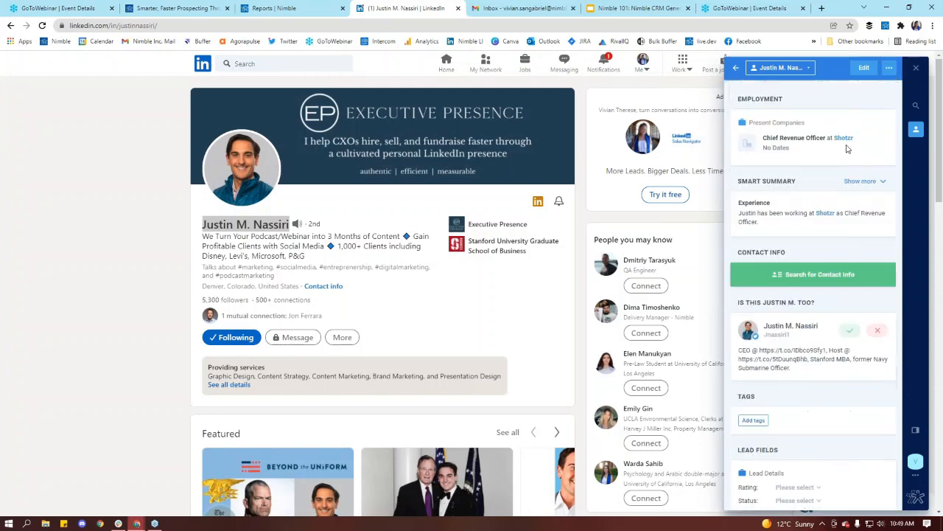
scroll(836, 308, "up", 10)
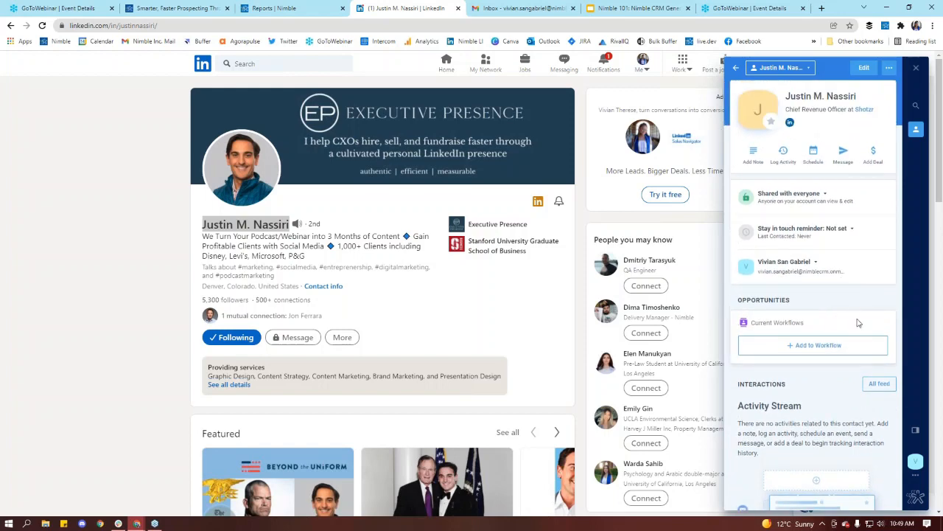
scroll(813, 295, "down", 6)
scroll(813, 295, "down", 5)
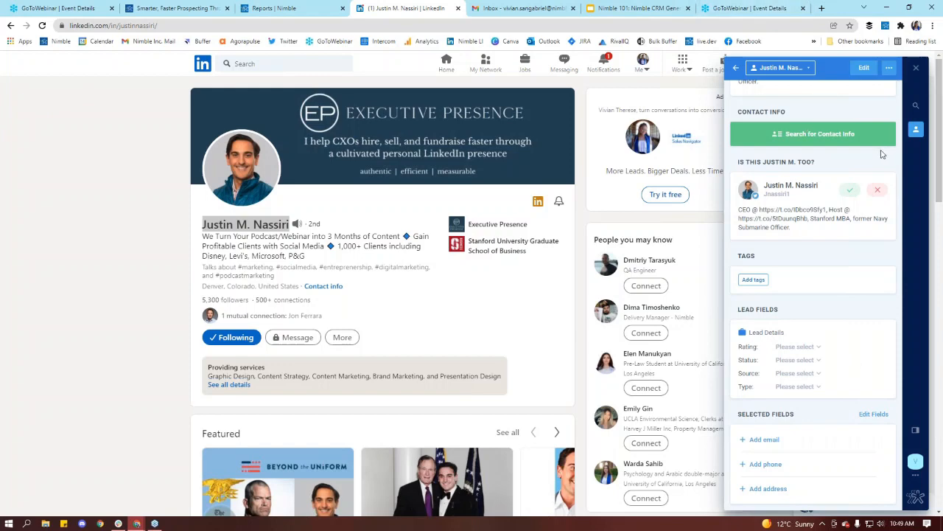
left_click(915, 432)
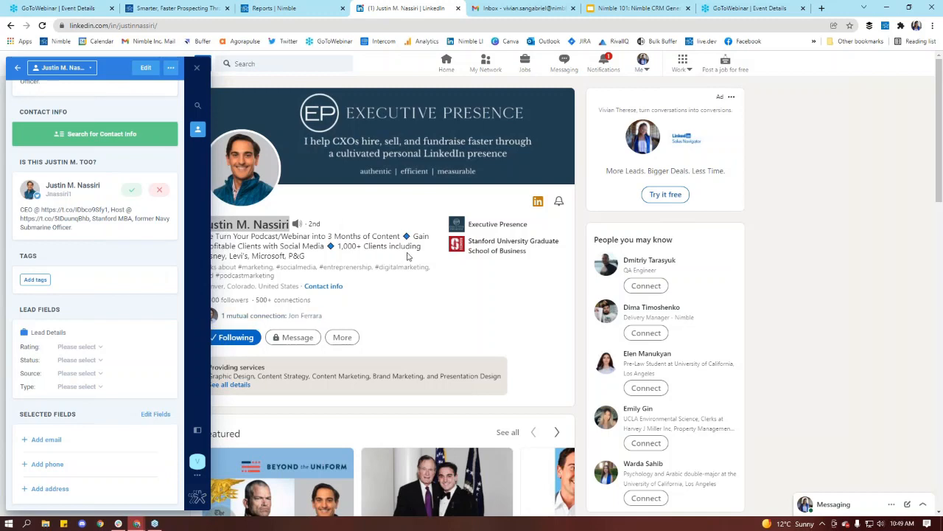
left_click(197, 430)
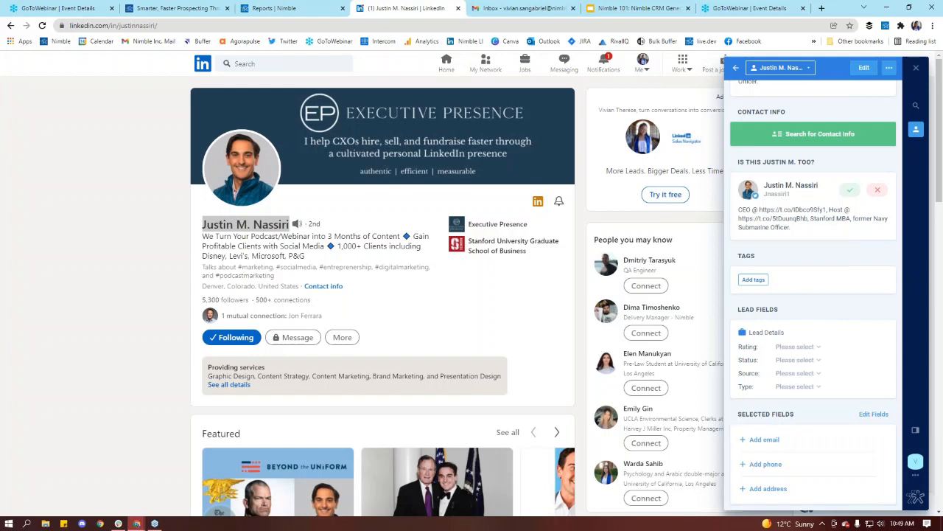
Switch to Gmail, check the starred messages, and open the Nimble marketing lead's test email from the inbox with Prospector alongside.
left_click(549, 9)
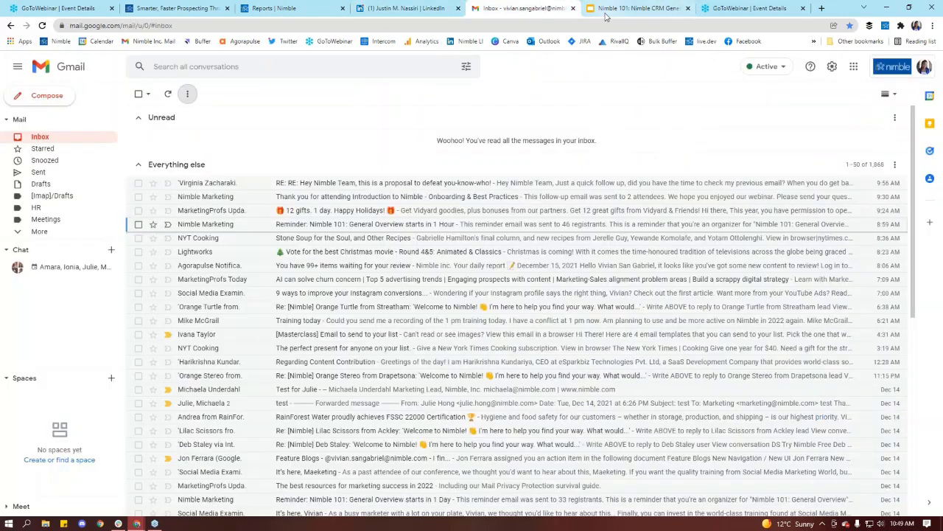
left_click(59, 149)
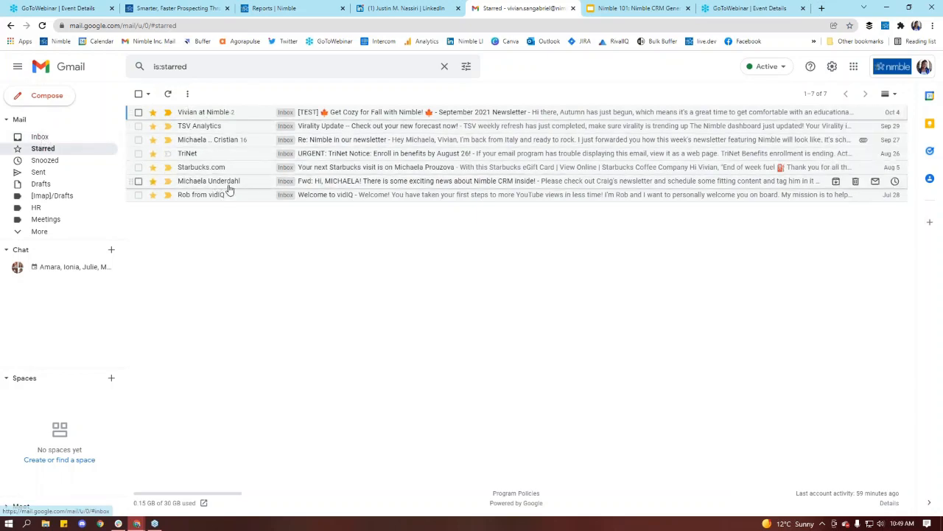
left_click(67, 138)
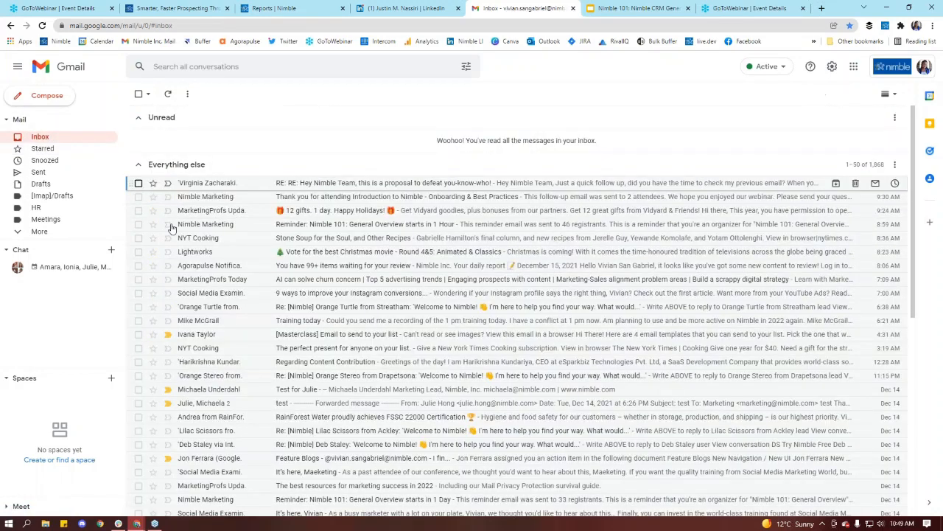
left_click(206, 390)
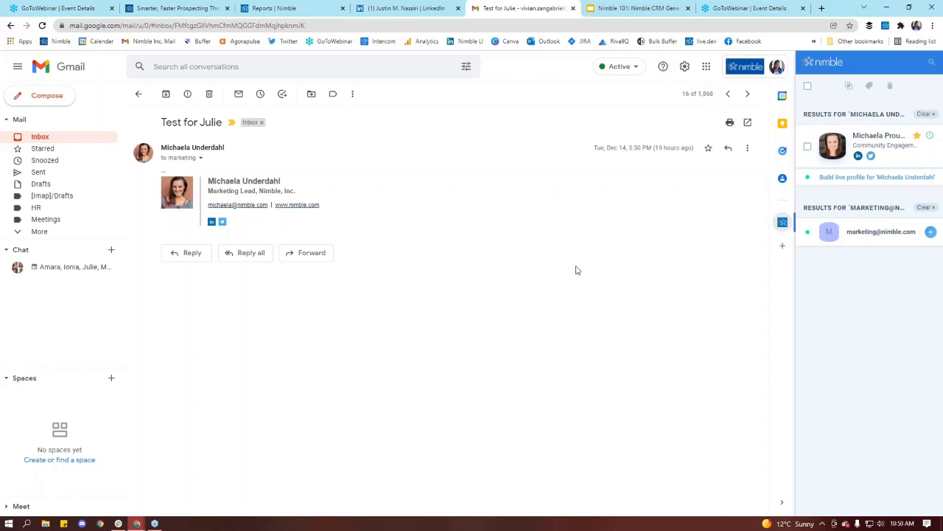
Review the email sender's contact record in Prospector, from past activities to contact info and tags, and switch to the Nimble 101 slides.
left_click(877, 149)
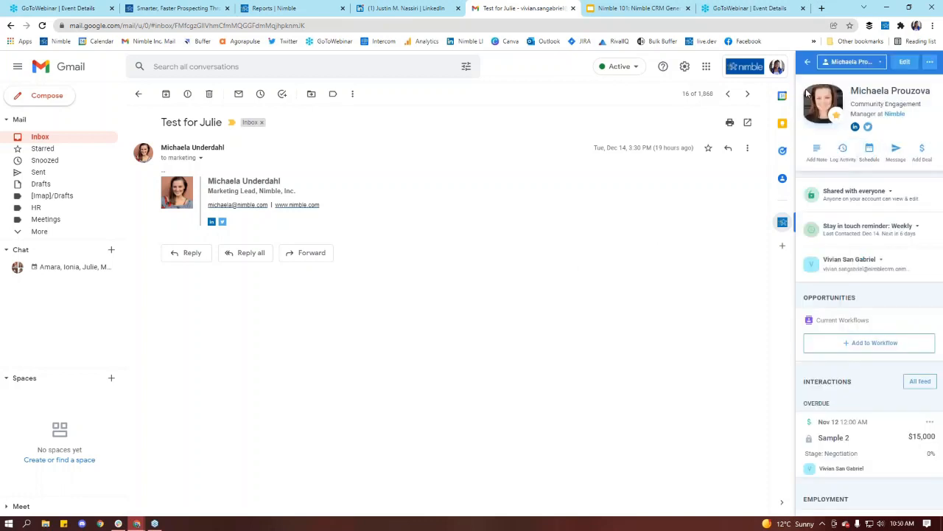
scroll(822, 242, "down", 4)
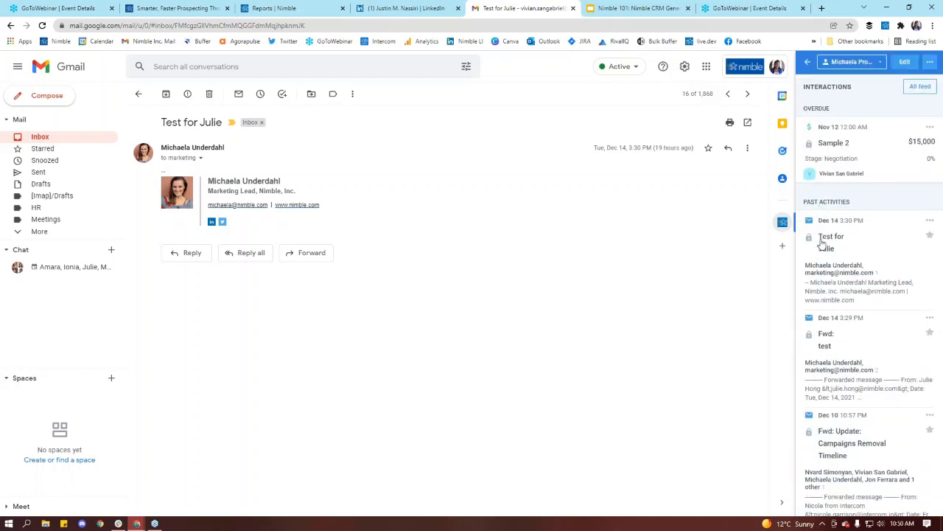
scroll(821, 242, "down", 1)
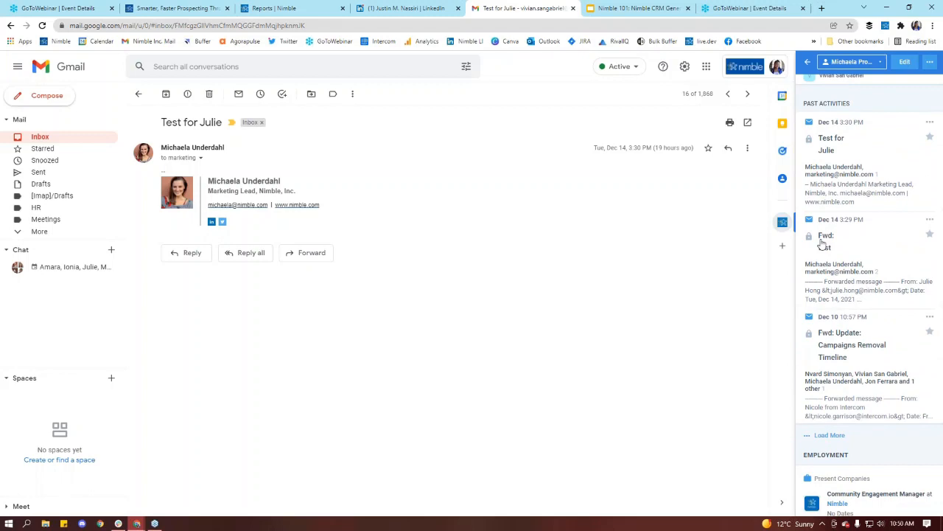
scroll(877, 133, "down", 8)
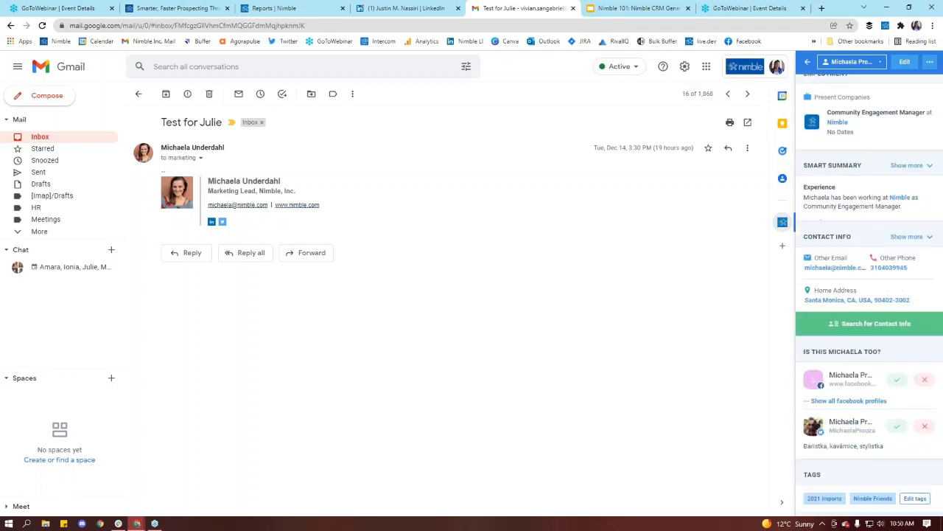
scroll(883, 133, "down", 2)
scroll(883, 133, "up", 15)
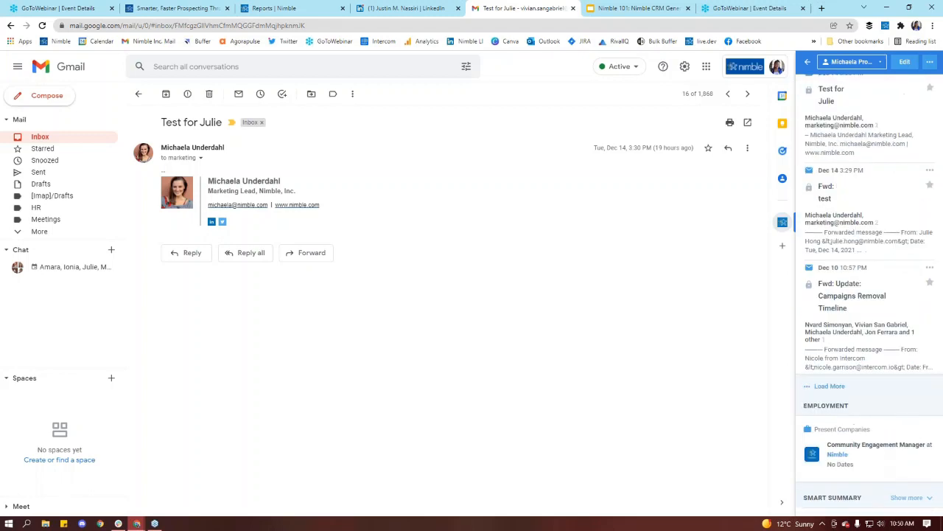
scroll(848, 194, "up", 2)
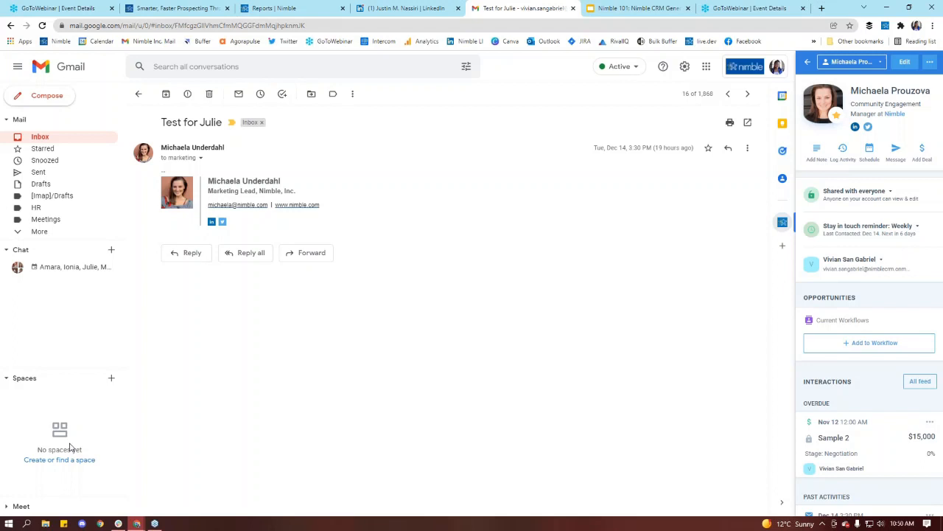
left_click(640, 8)
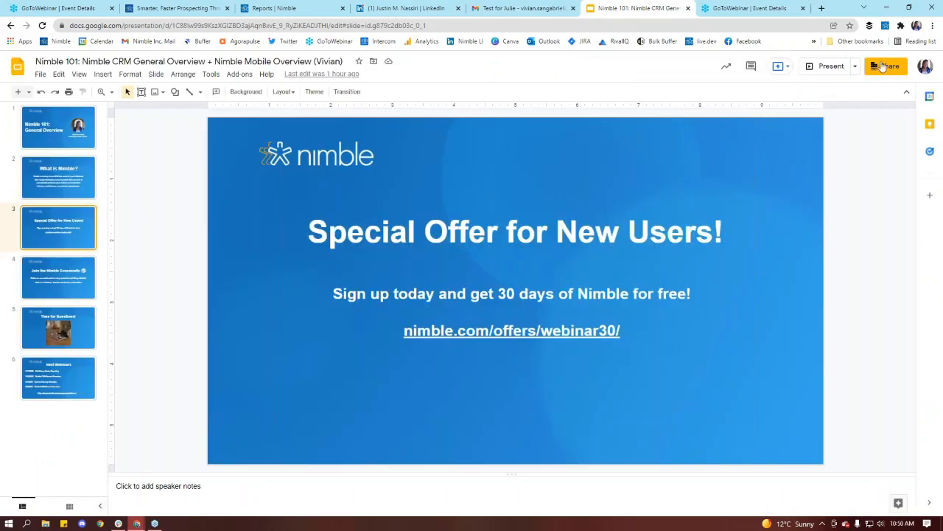
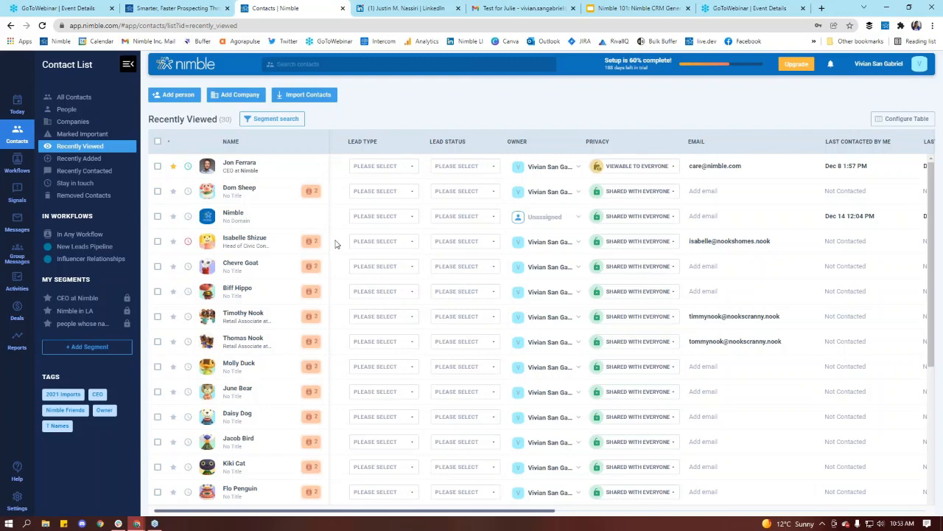
In Nimble's recently viewed contacts, run a contact keyword search for the Nimble CEO's first name.
scroll(336, 244, "down", 2)
scroll(335, 244, "up", 2)
left_click(326, 64)
type("jon")
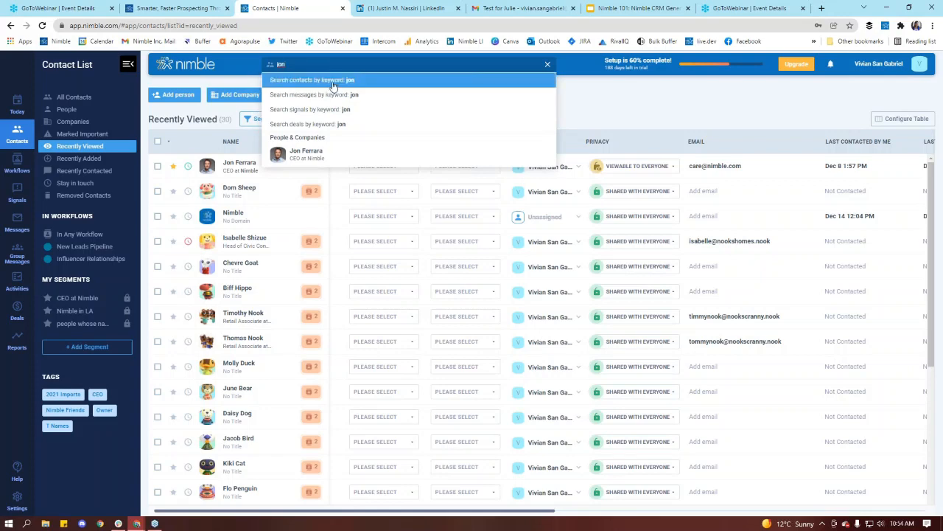
left_click(333, 81)
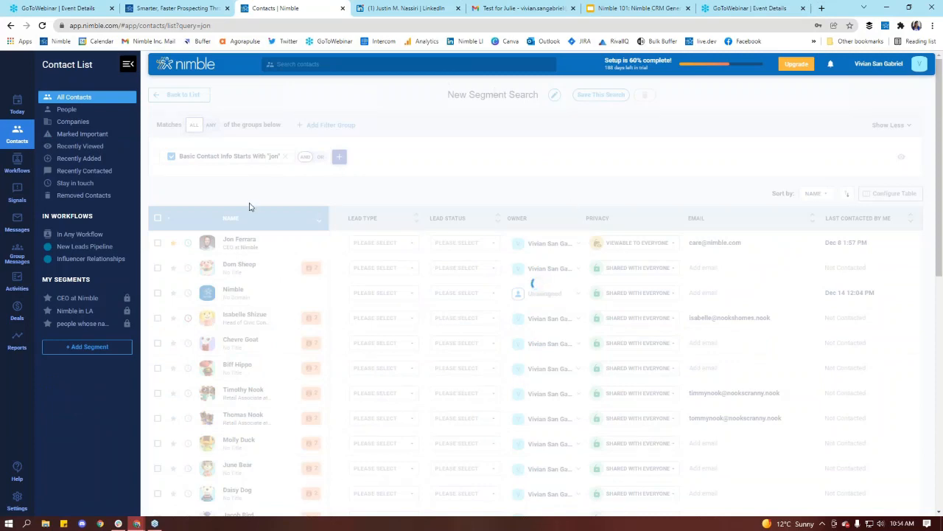
scroll(389, 286, "down", 5)
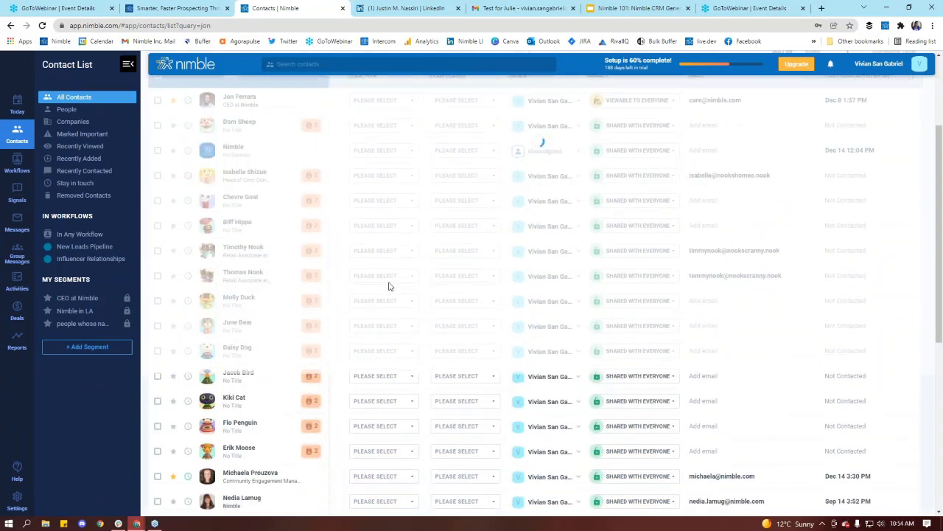
scroll(391, 287, "up", 6)
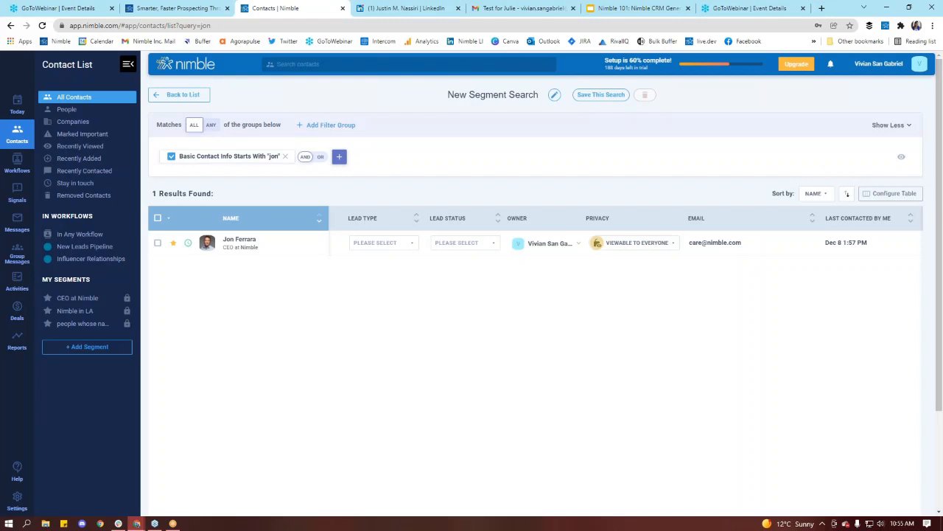
Start a new group message, replace its existing content, and insert the First Name merge tag in the body.
left_click(16, 257)
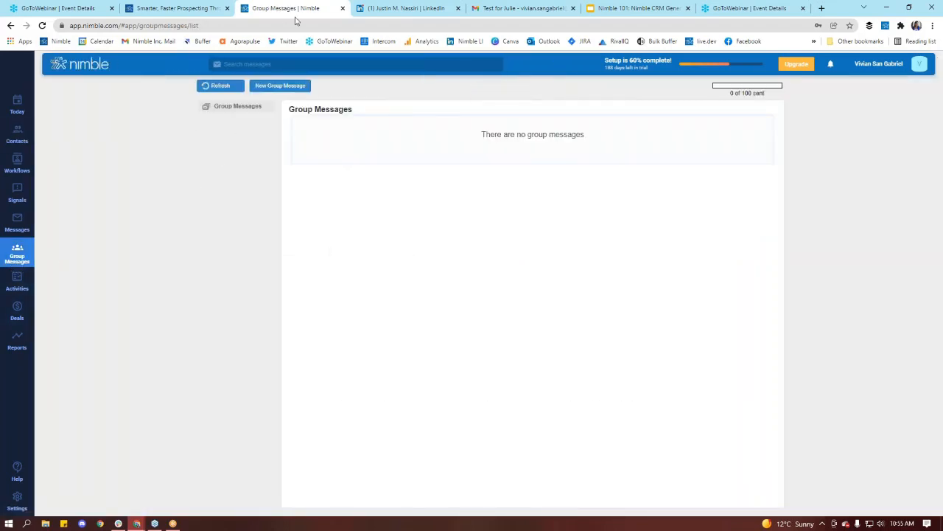
left_click(298, 89)
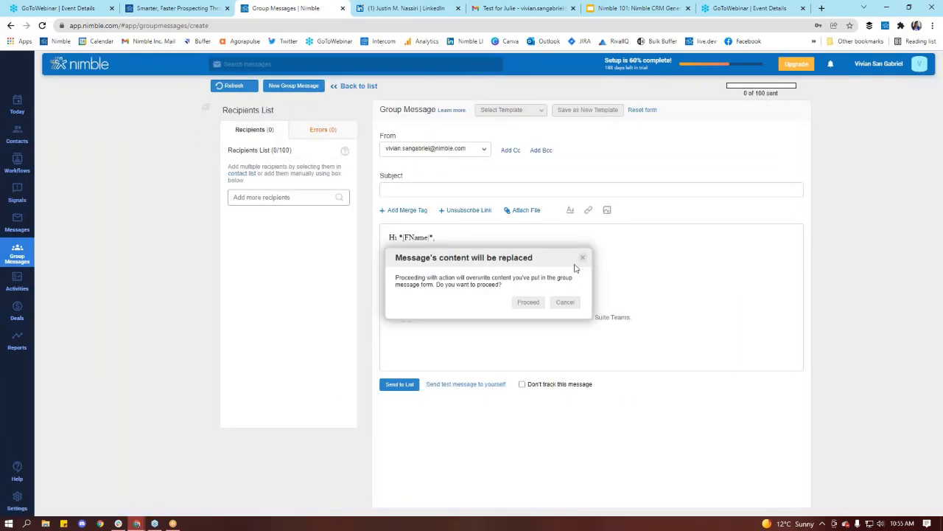
left_click(540, 305)
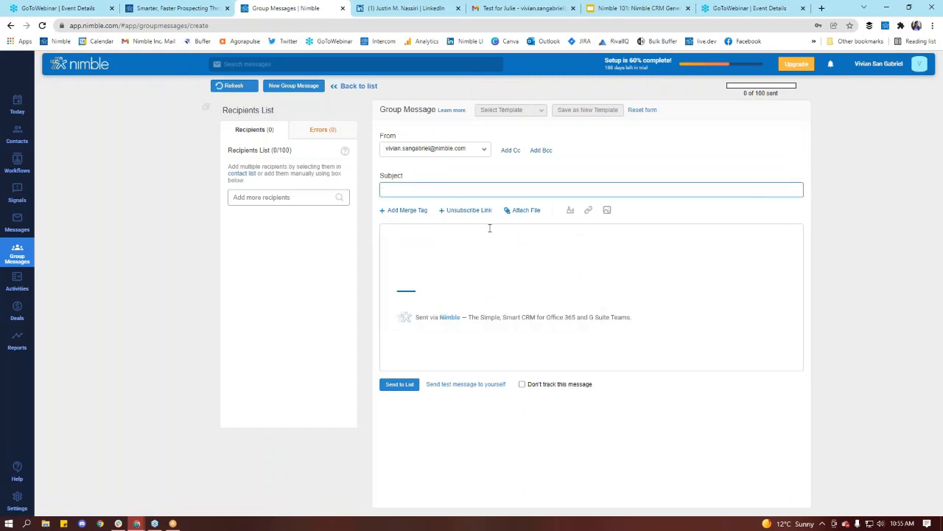
left_click(403, 213)
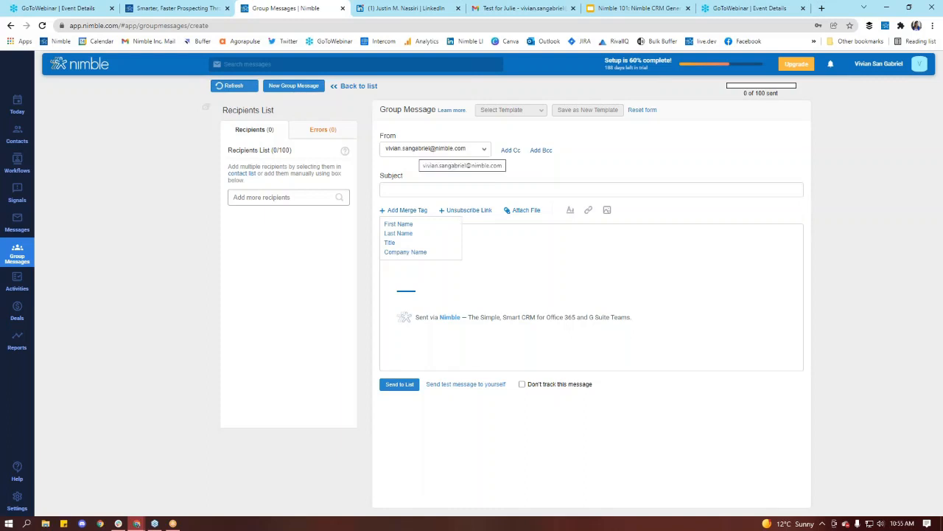
left_click(407, 225)
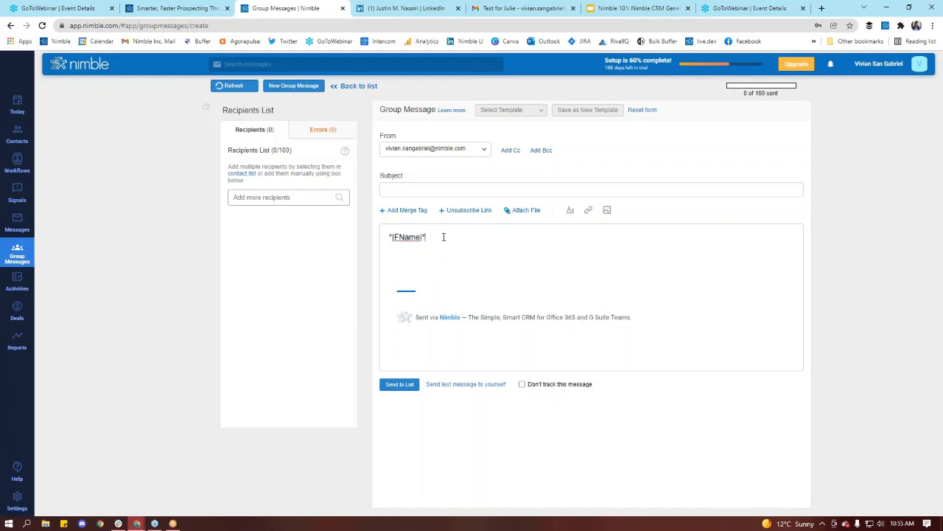
Add the Nimble community engagement manager, the Nimble CEO and the retail associate whose address starts with "tim" as group message recipients.
left_click(288, 194)
type("micha")
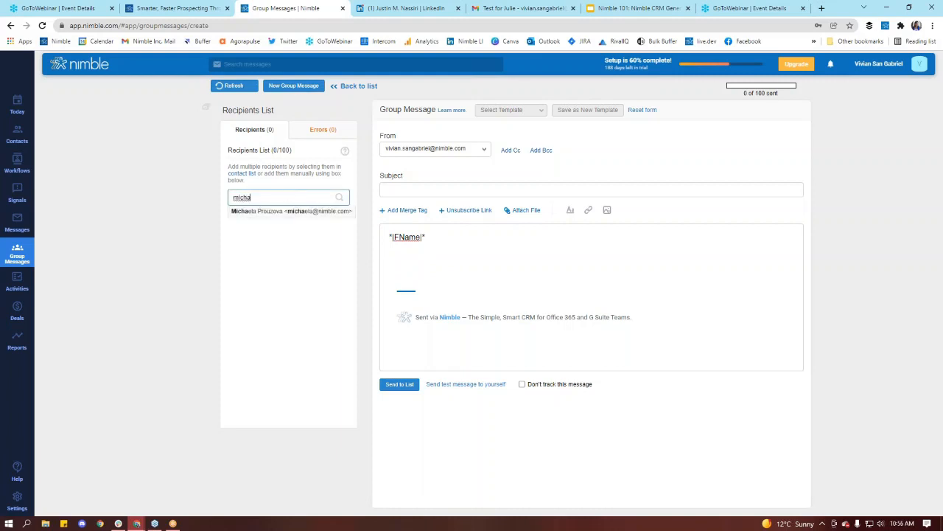
left_click(283, 212)
type("jon")
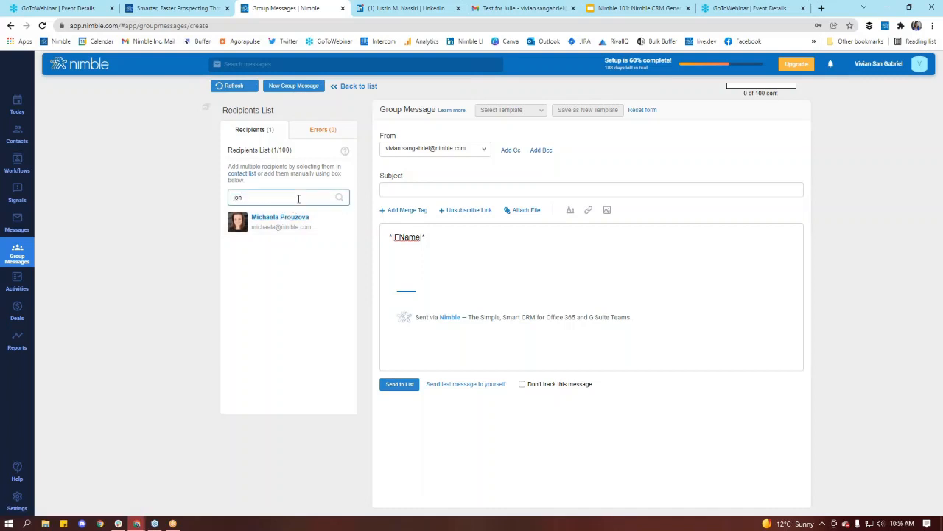
left_click(297, 211)
left_click(303, 197)
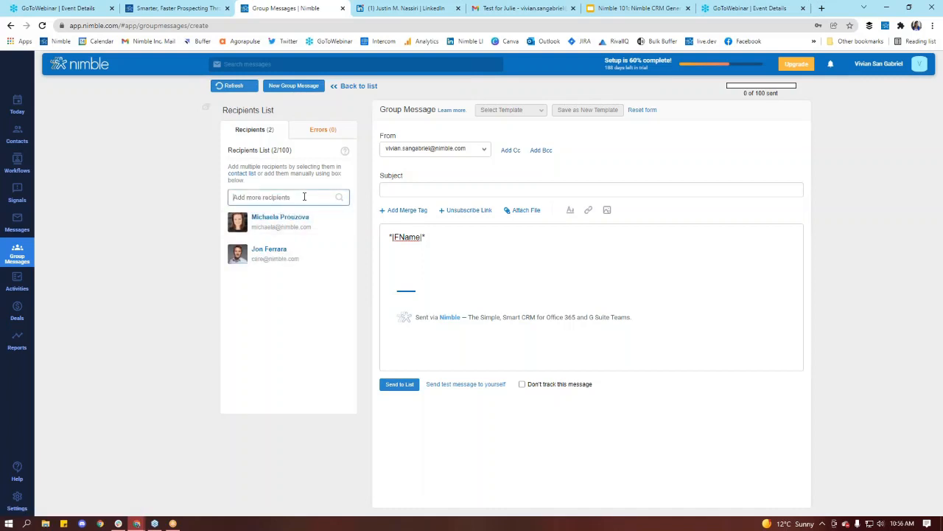
type("tim")
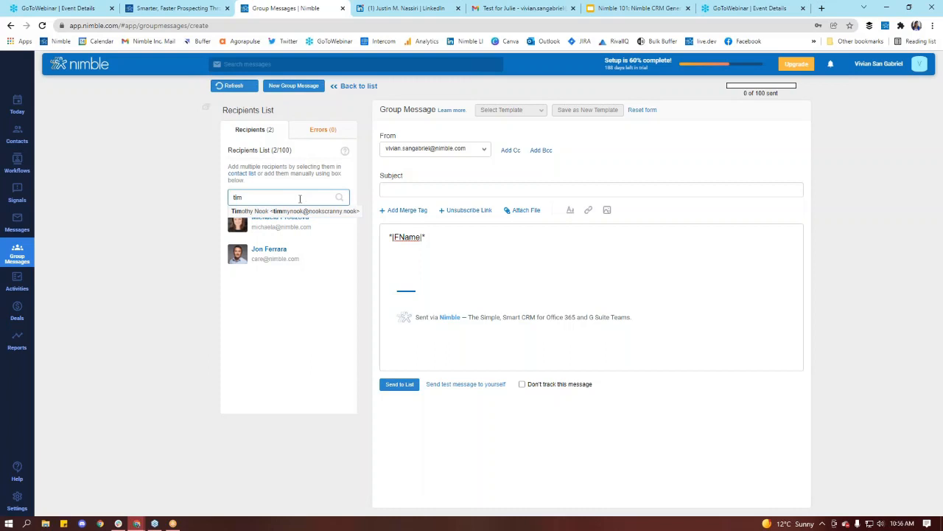
left_click(281, 212)
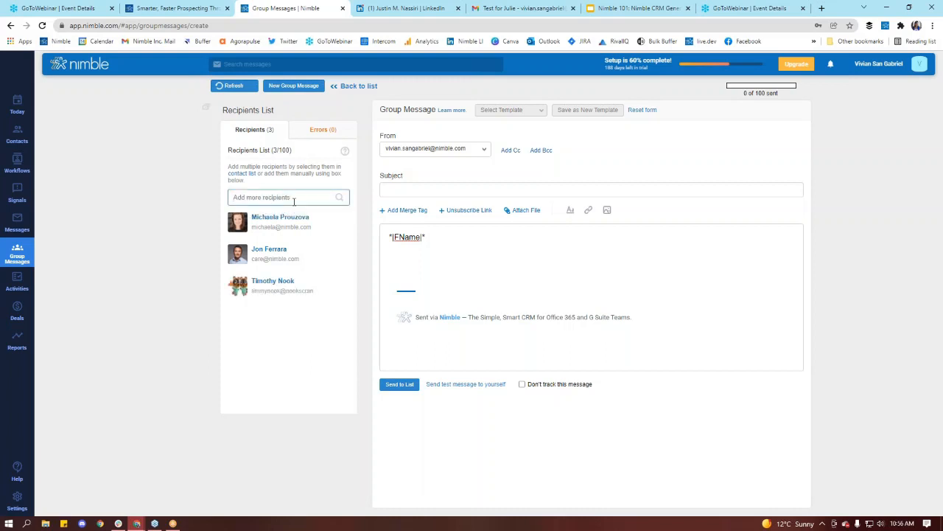
Replace the recipient search term with "isa" and add the matching contact as the fourth group message recipient.
type("kiki")
key("ctrl+a")
key("BackSpace")
type("isa")
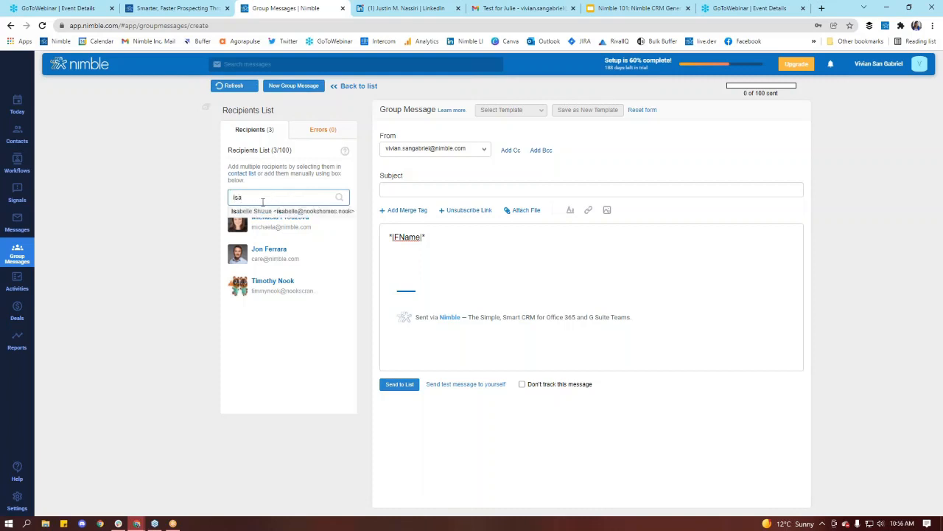
left_click(275, 212)
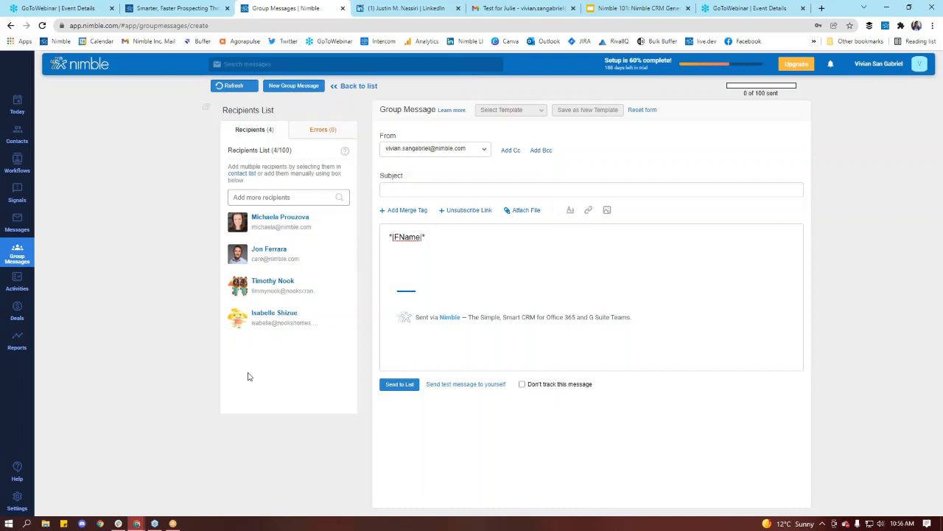
Highlight the first-name merge tag in the group message body to point it out.
left_click_drag(436, 235, 384, 231)
left_click(467, 238)
triple_click(405, 237)
left_click(459, 264)
left_click(411, 8)
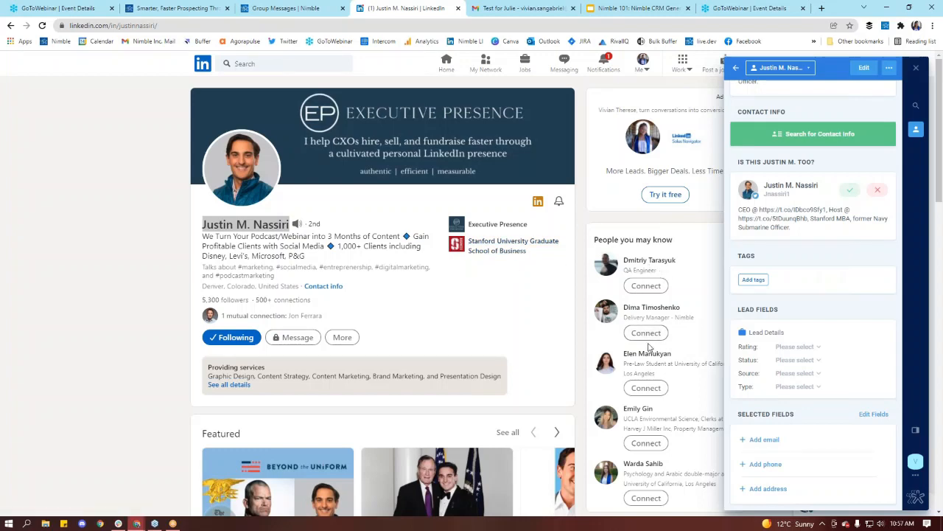
left_click(656, 309)
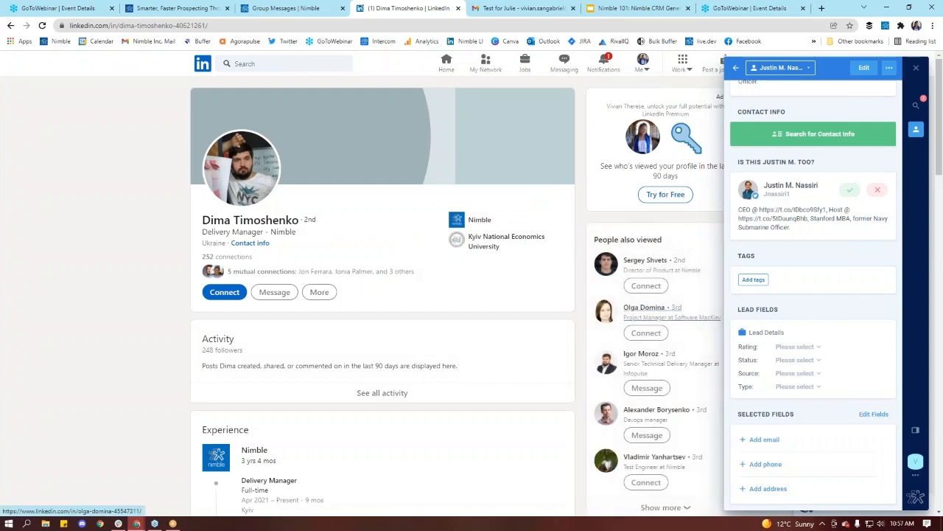
left_click_drag(202, 220, 298, 221)
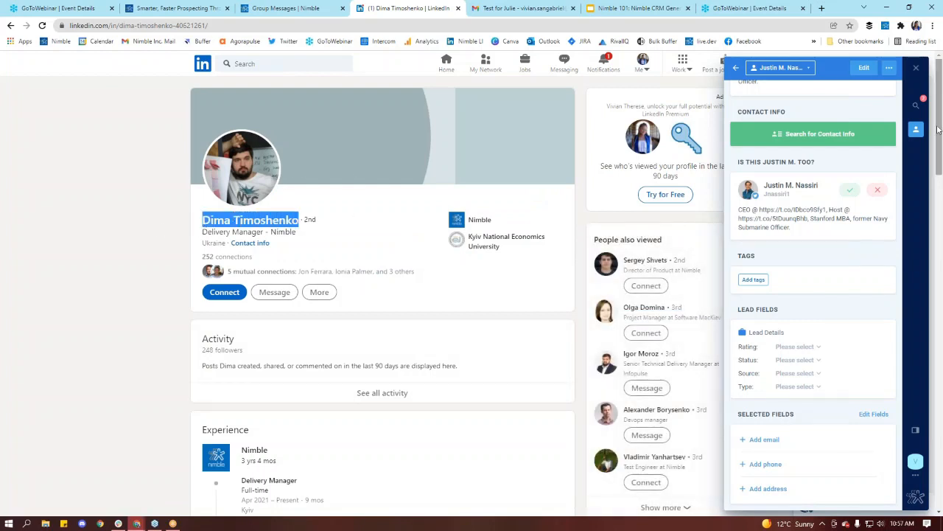
left_click(736, 67)
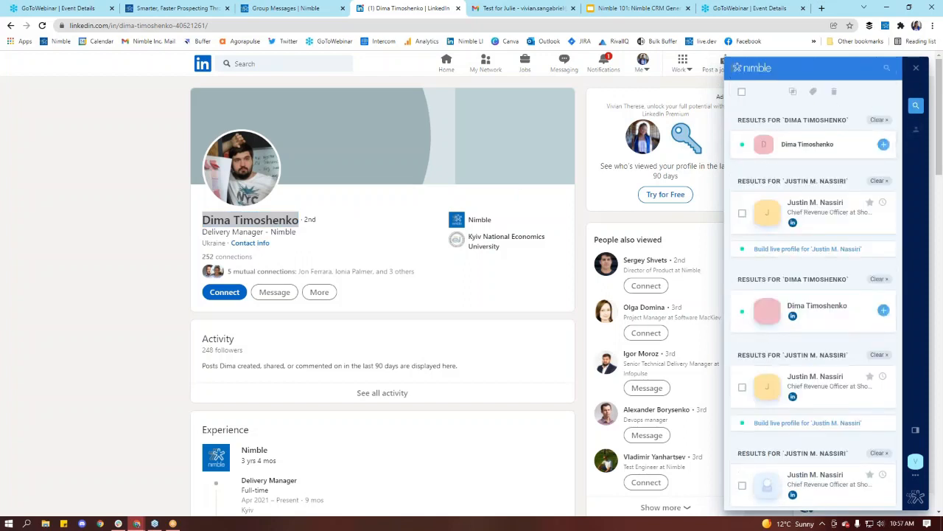
left_click(376, 231)
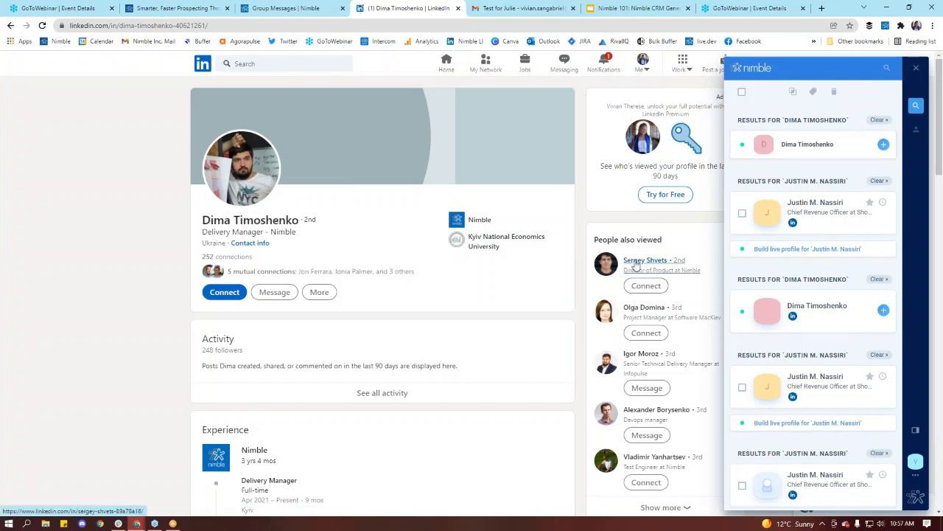
Look up the Nimble Director of Product from the suggested people, review the live profile in Prospector, and return to the results.
mouse_move(637, 267)
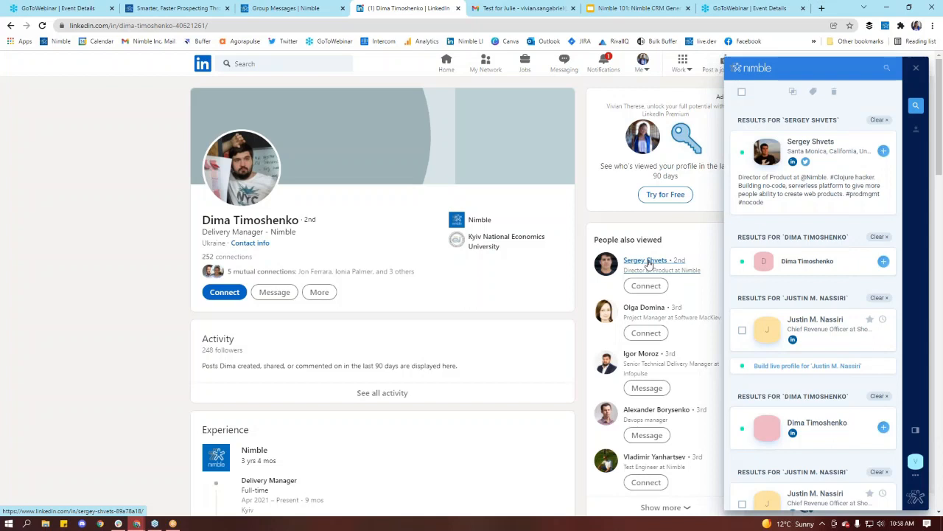
left_click(792, 204)
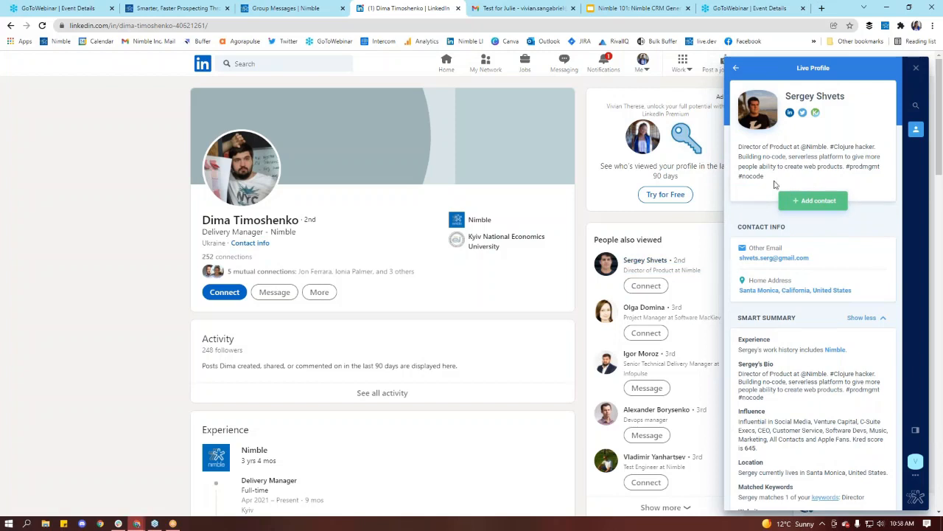
left_click_drag(775, 181, 738, 145)
left_click_drag(846, 112, 786, 96)
left_click(828, 123)
left_click(735, 67)
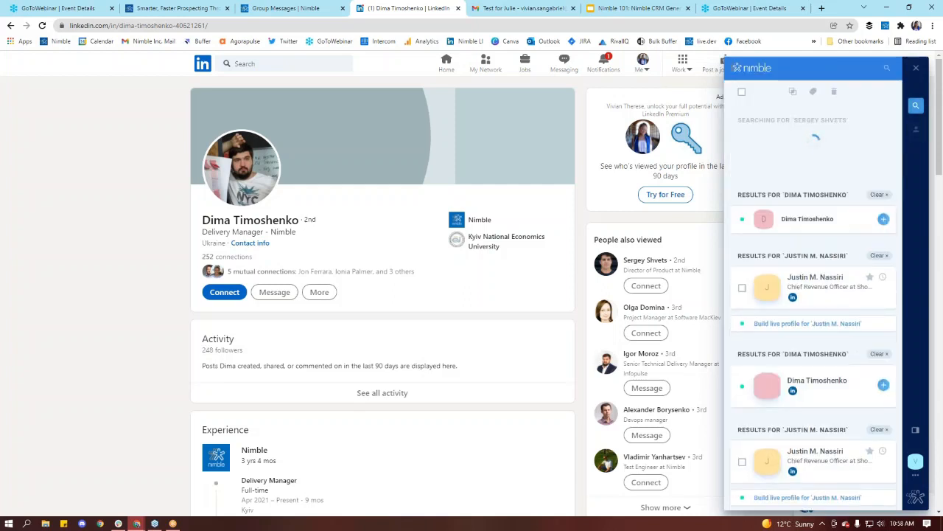
Look up the Delivery Manager's highlighted name again and open the live profile in Prospector to examine the suggested social matches.
left_click_drag(201, 220, 300, 220)
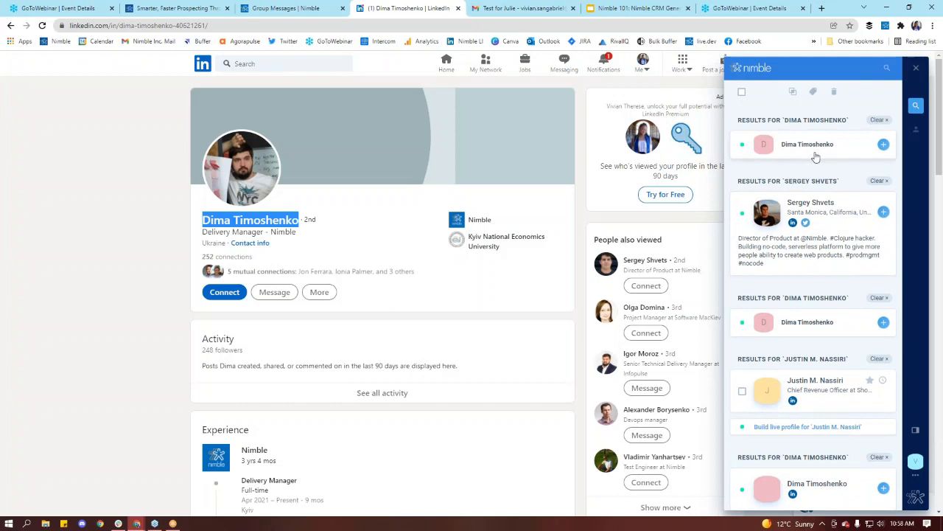
left_click(816, 153)
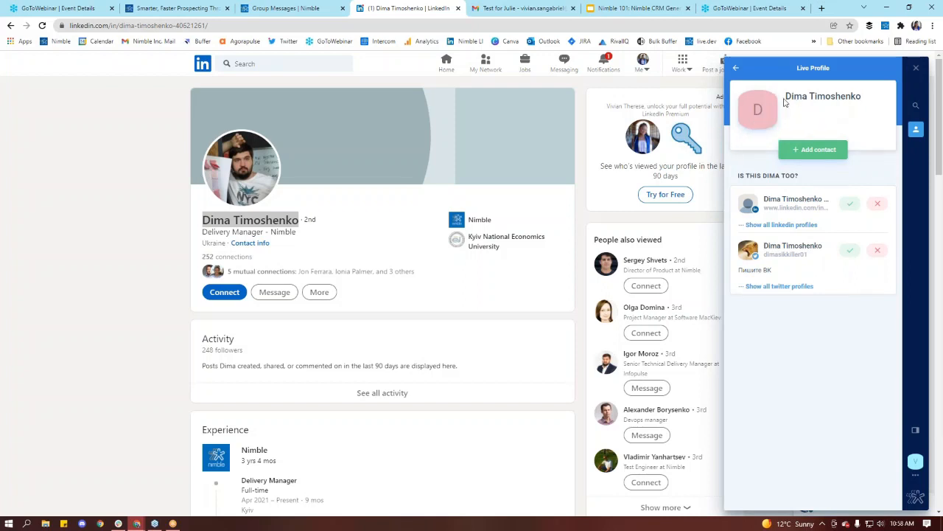
left_click_drag(787, 99, 837, 98)
left_click(765, 113)
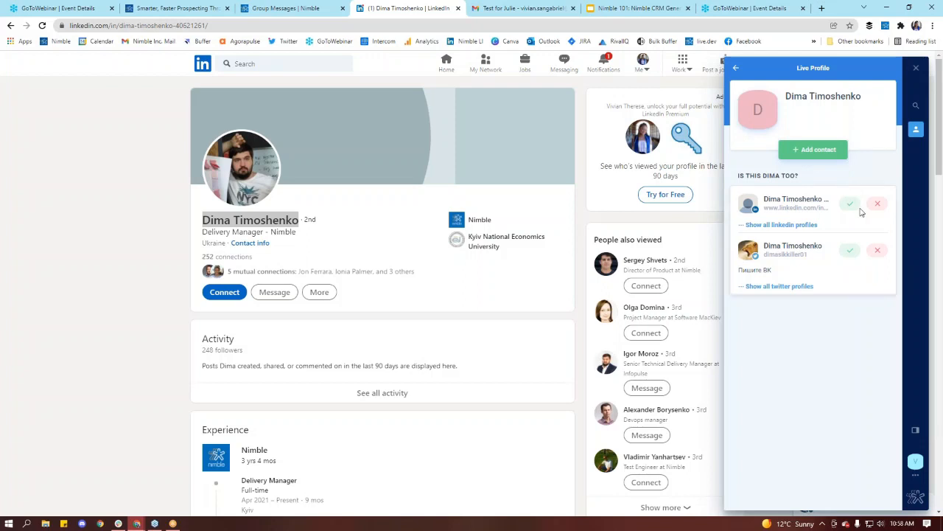
Return from the Delivery Manager's live profile to Prospector's search results and clear the name highlight on the LinkedIn page.
left_click(734, 68)
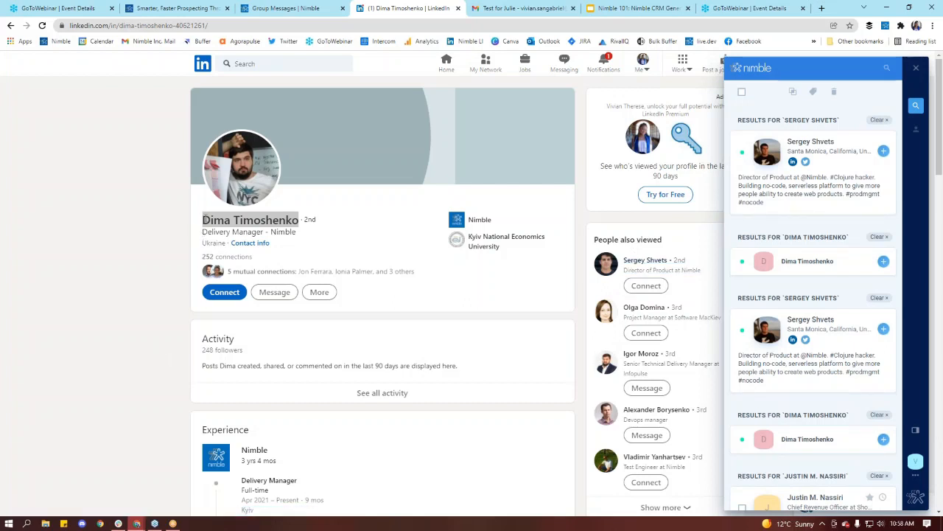
left_click(204, 220)
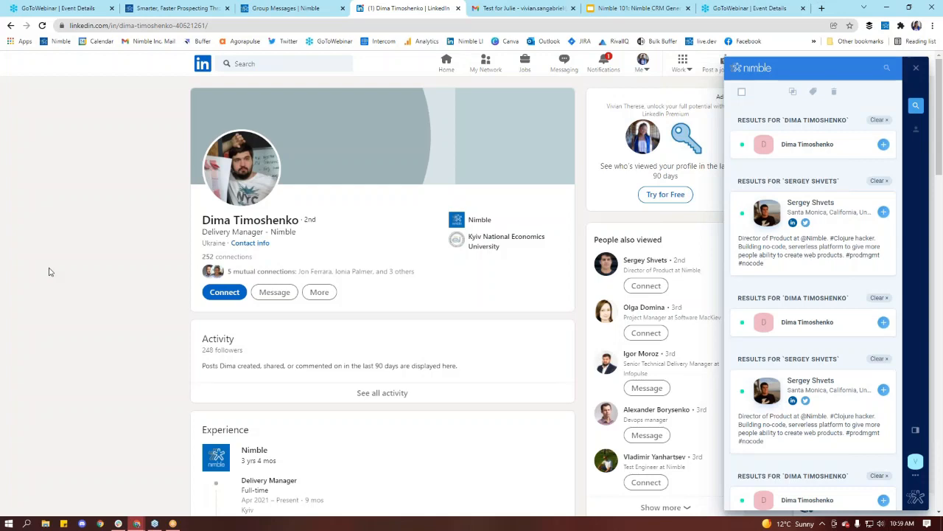
Switch to Nimble CRM and open the Today page to view its Pipeline Chart widget.
left_click(301, 6)
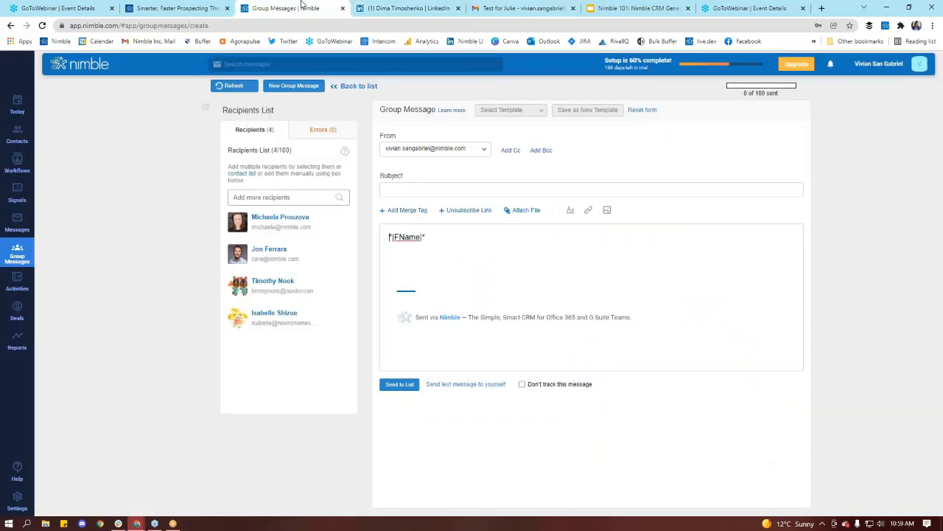
left_click(17, 106)
scroll(530, 258, "down", 5)
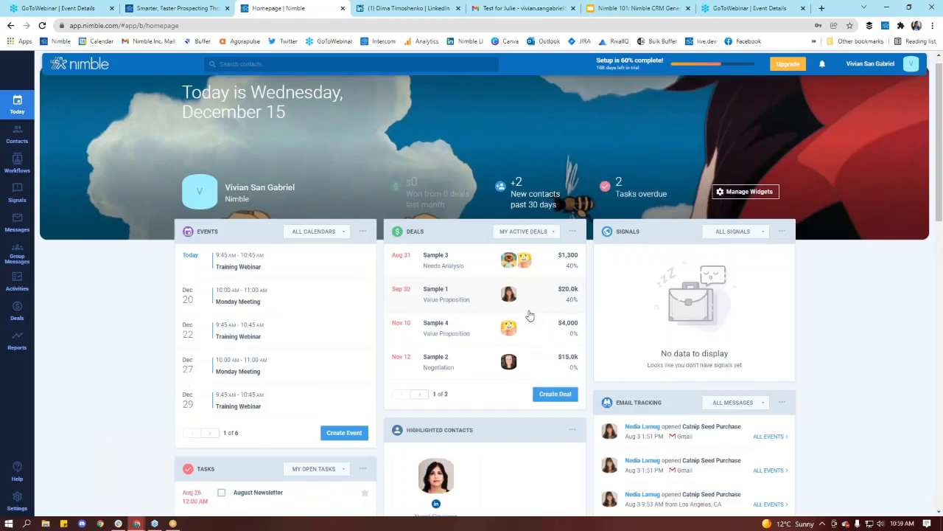
scroll(574, 312, "down", 5)
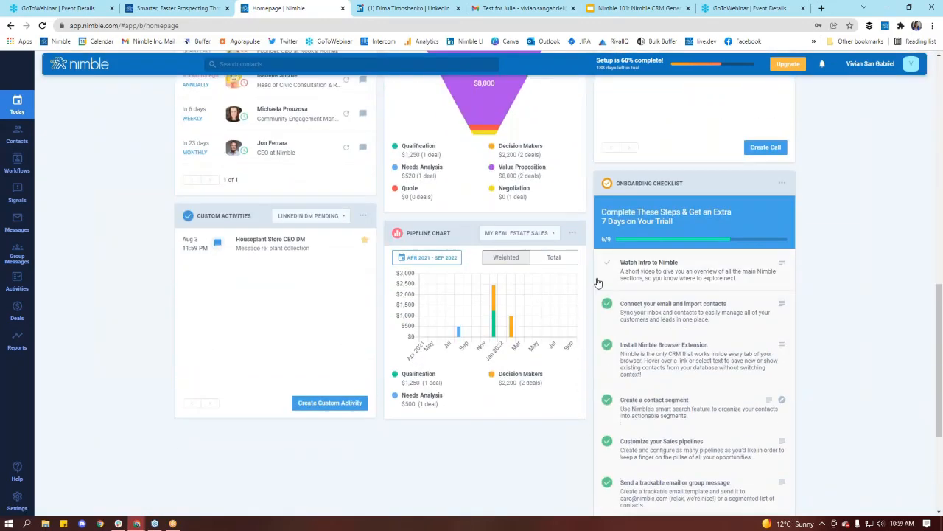
Compare the Total and Weighted views of the My Real Estate Sales pipeline chart, ending on Weighted.
left_click(571, 265)
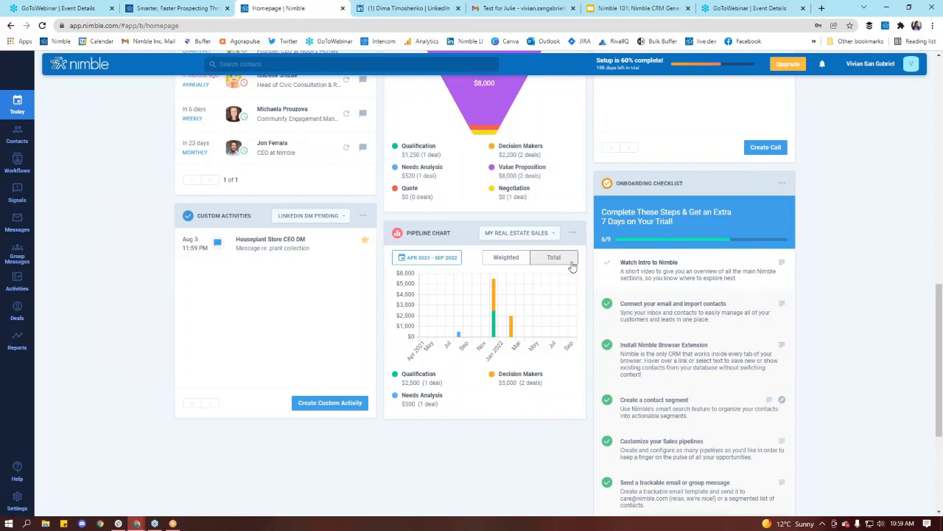
left_click(492, 265)
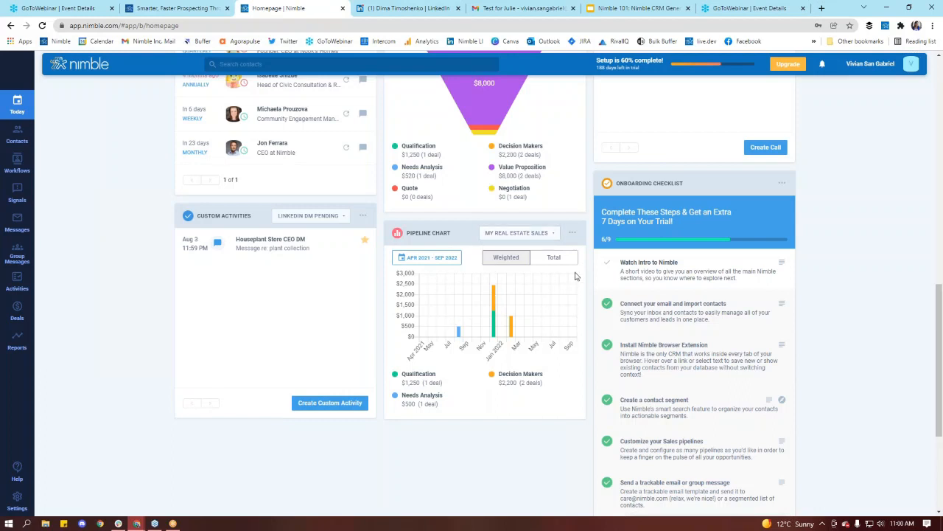
left_click(562, 258)
left_click(510, 262)
left_click(564, 258)
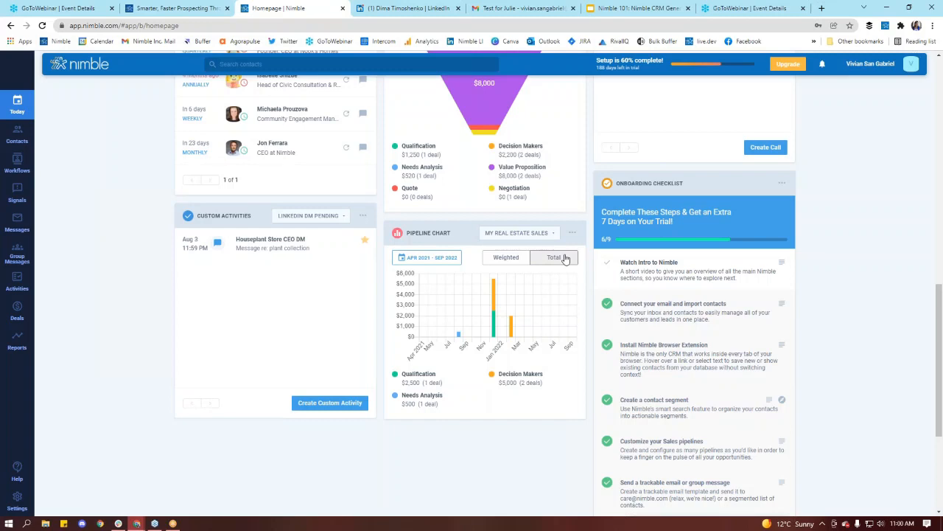
left_click(516, 258)
scroll(516, 258, "down", 2)
scroll(516, 258, "up", 2)
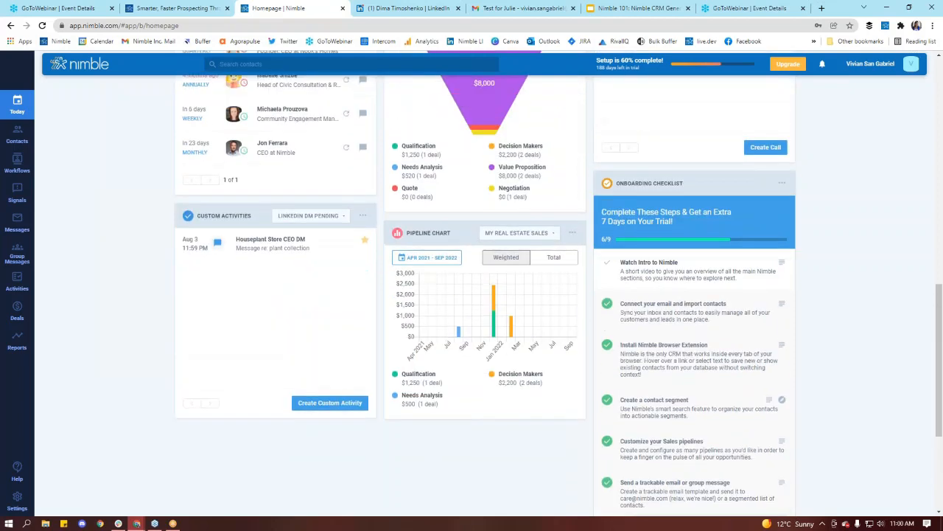
scroll(516, 258, "up", 1)
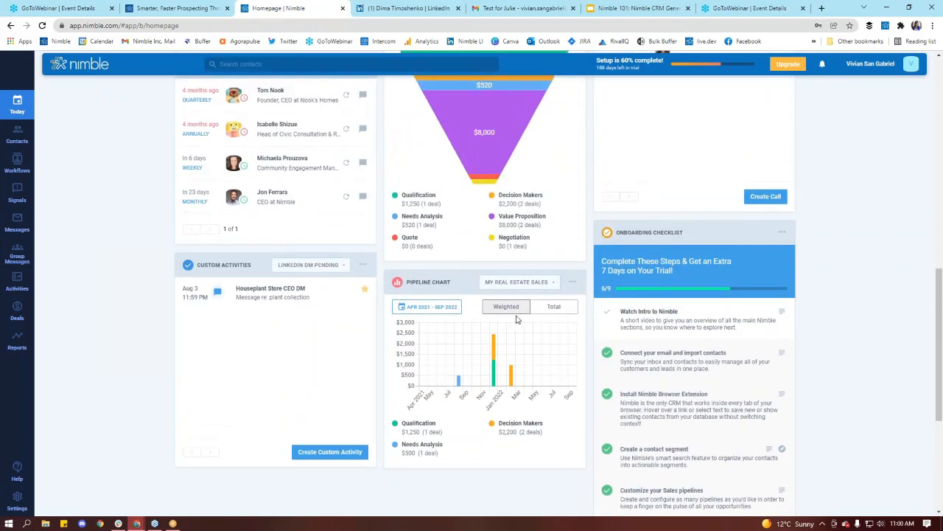
scroll(519, 315, "up", 1)
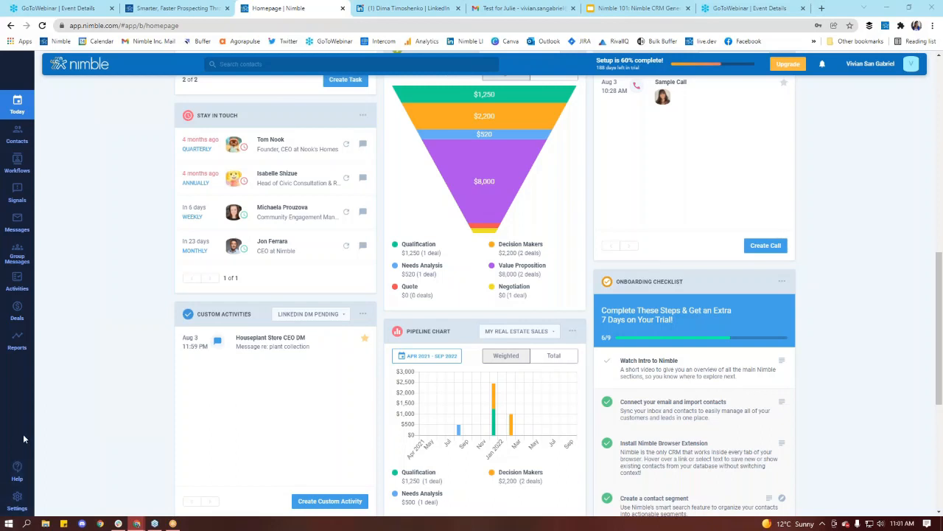
scroll(144, 319, "up", 3)
scroll(144, 319, "down", 5)
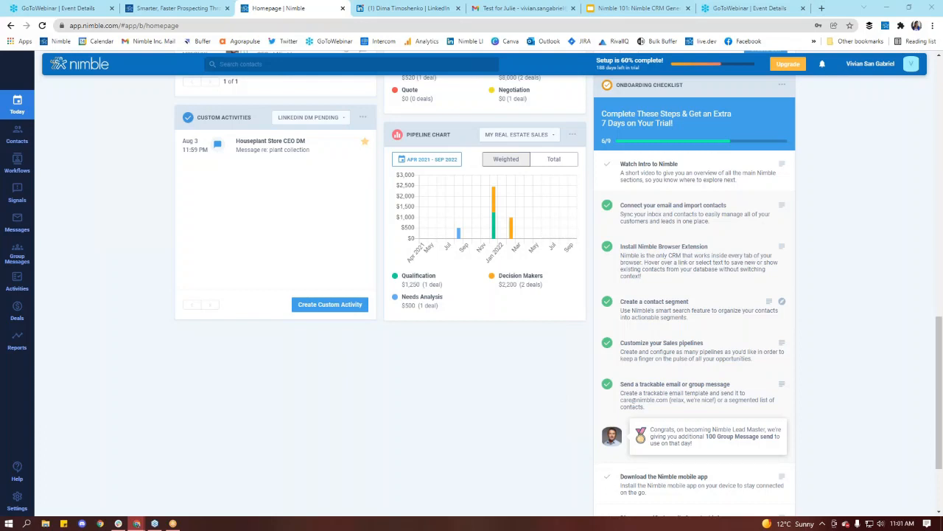
Switch to the Nimble 101 presentation in Google Slides and start the full-screen slideshow.
left_click(630, 7)
left_click(826, 67)
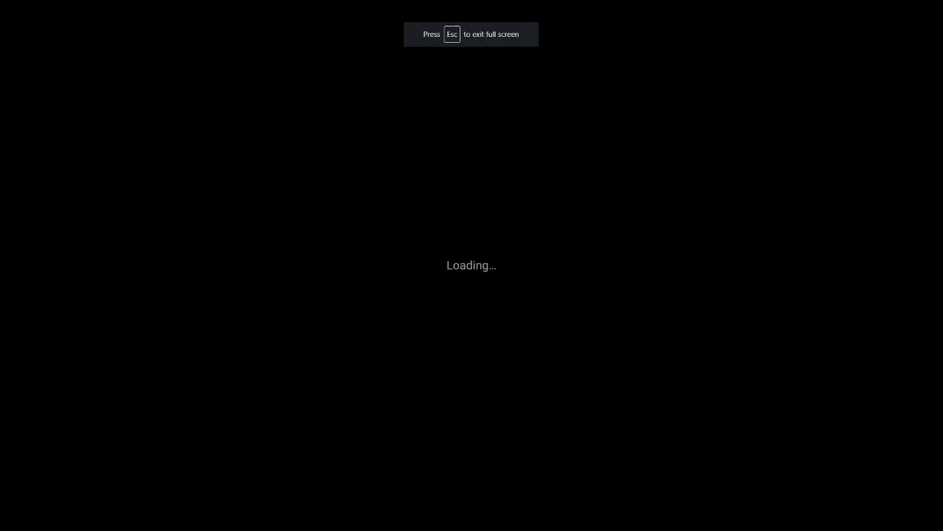